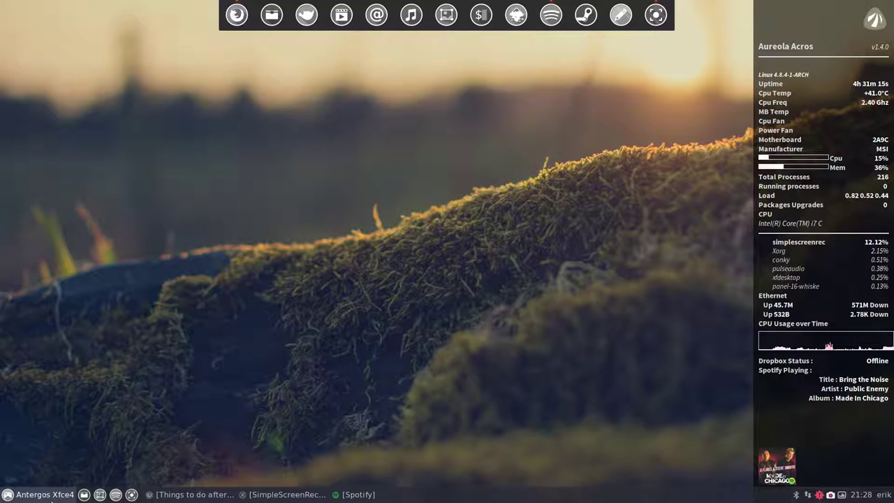
left_click(48, 494)
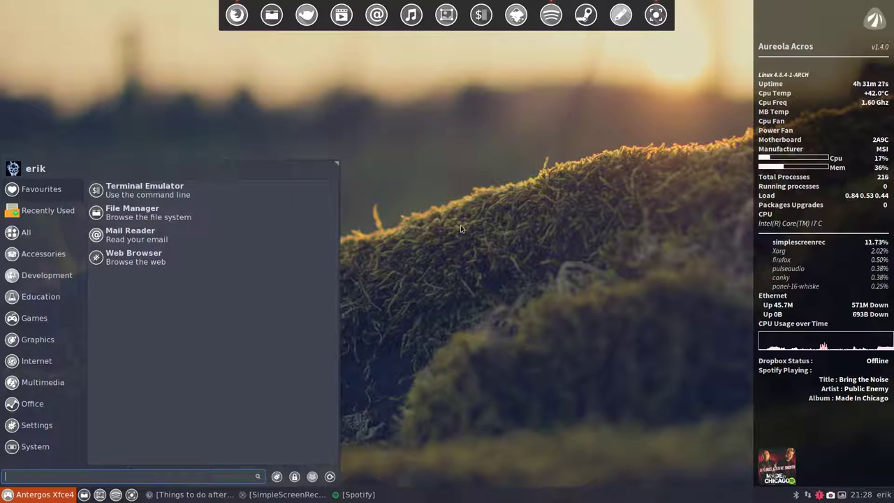
left_click(661, 225)
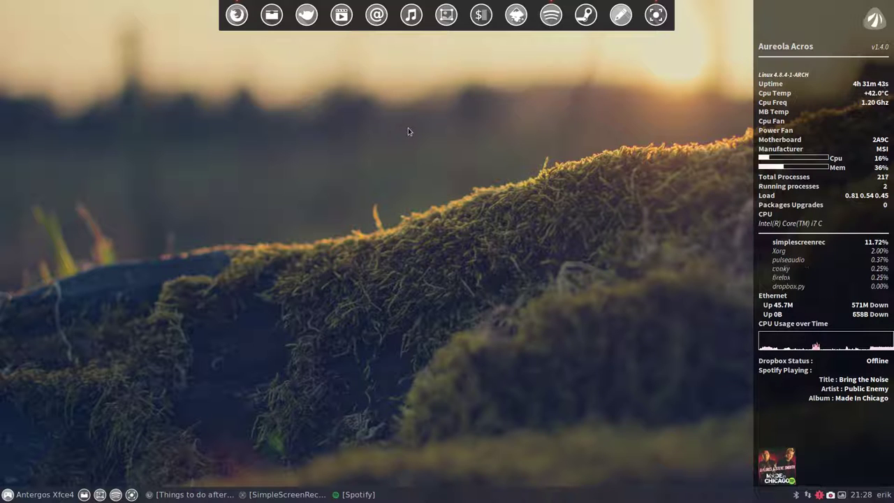
Open the package updater, move its window toward the middle of the screen, and adjust the column widths in the update list
left_click(819, 495)
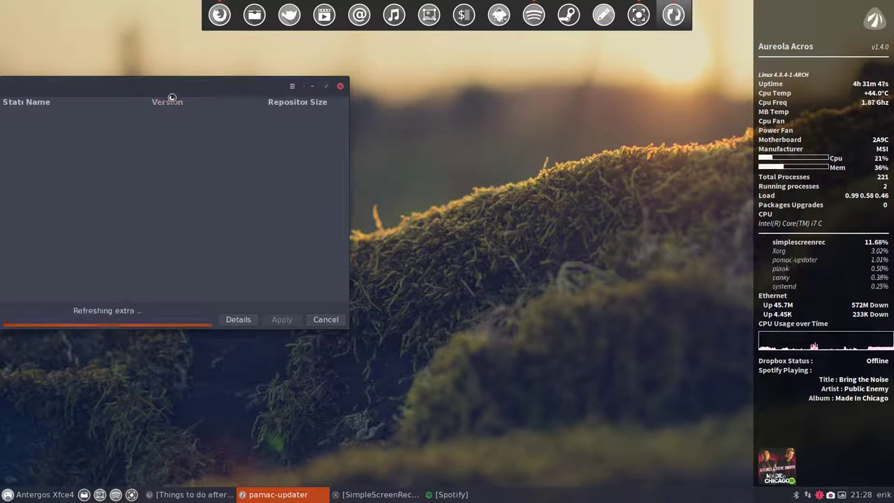
left_click_drag(153, 85, 428, 95)
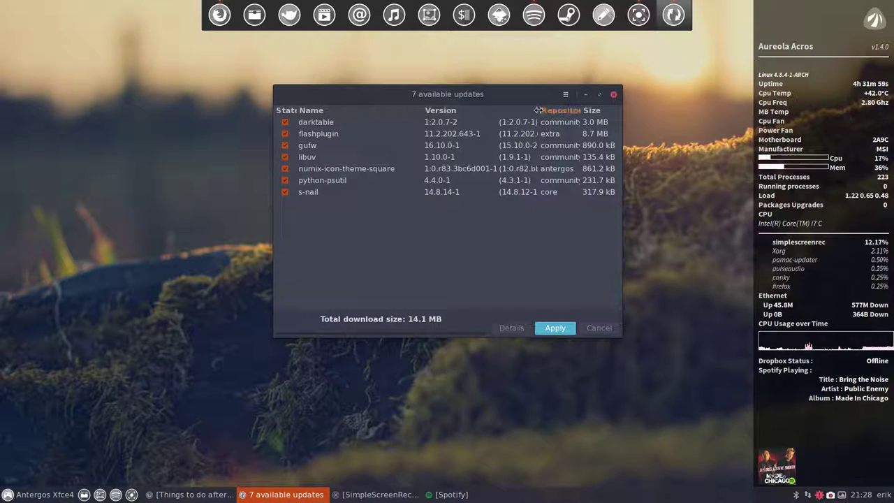
left_click_drag(536, 111, 528, 111)
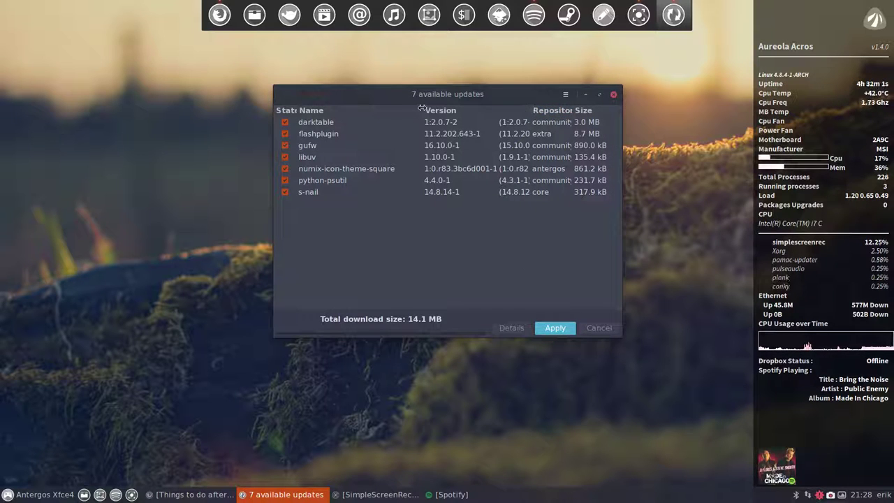
left_click_drag(422, 110, 386, 108)
left_click_drag(538, 110, 594, 113)
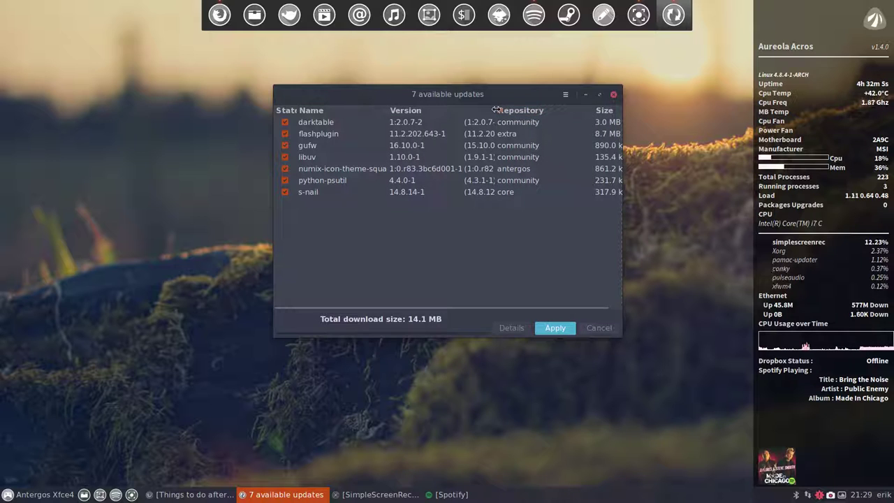
mouse_move(497, 112)
left_mouse_down()
mouse_move(532, 112)
mouse_move(499, 111)
left_mouse_up()
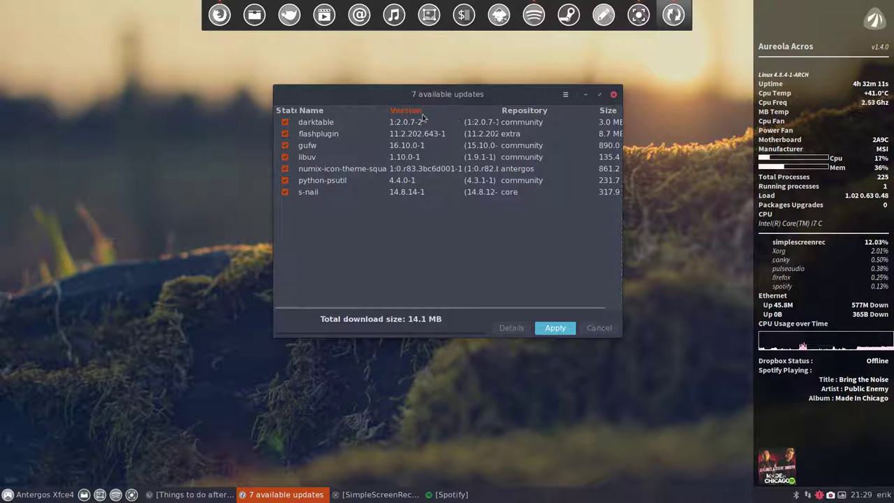
left_click_drag(390, 114, 370, 113)
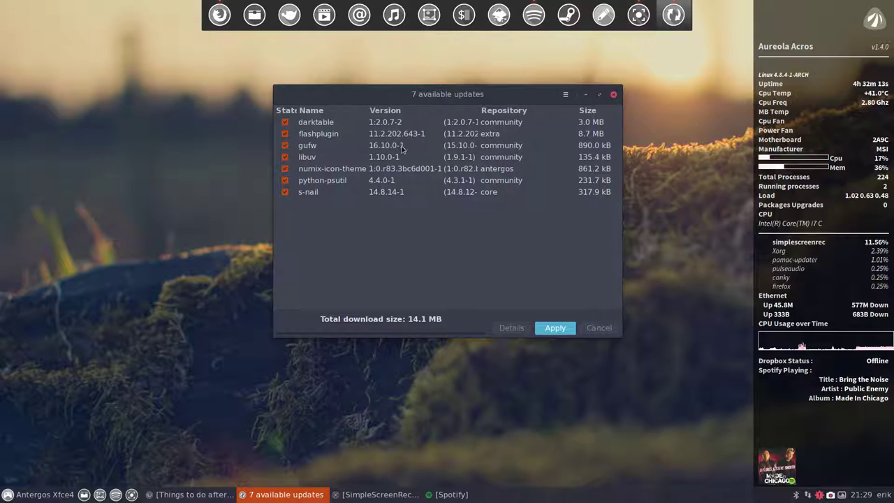
Apply all available package updates, entering the account password to authenticate
left_click(555, 327)
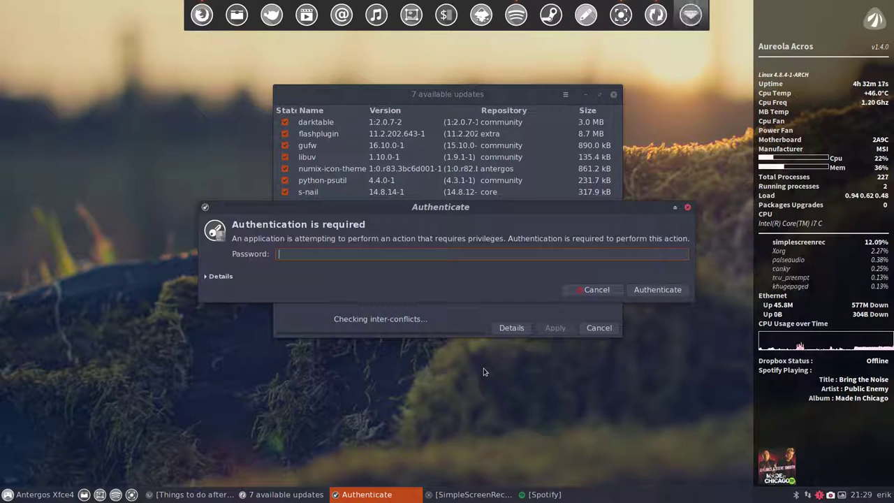
type("*****")
key("Return")
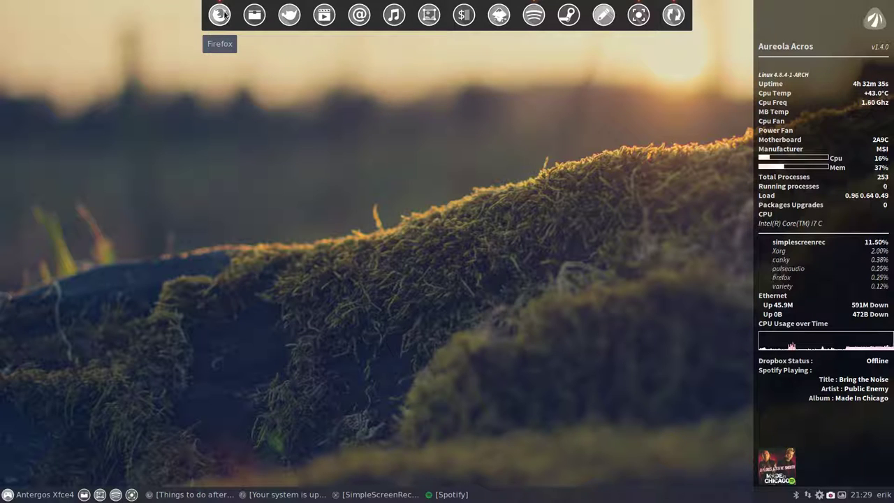
Change the dock's theme from its preferences, cycling through the available themes to Apollo, and close the preferences
right_click(222, 14)
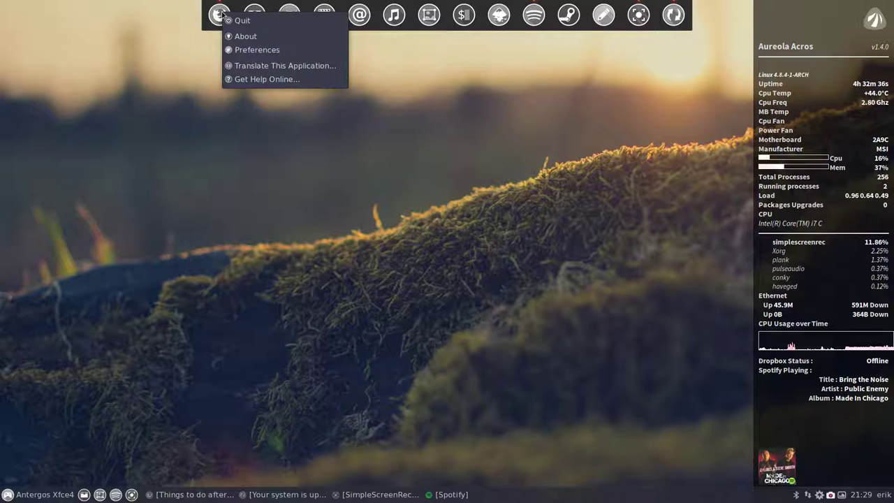
left_click(260, 51)
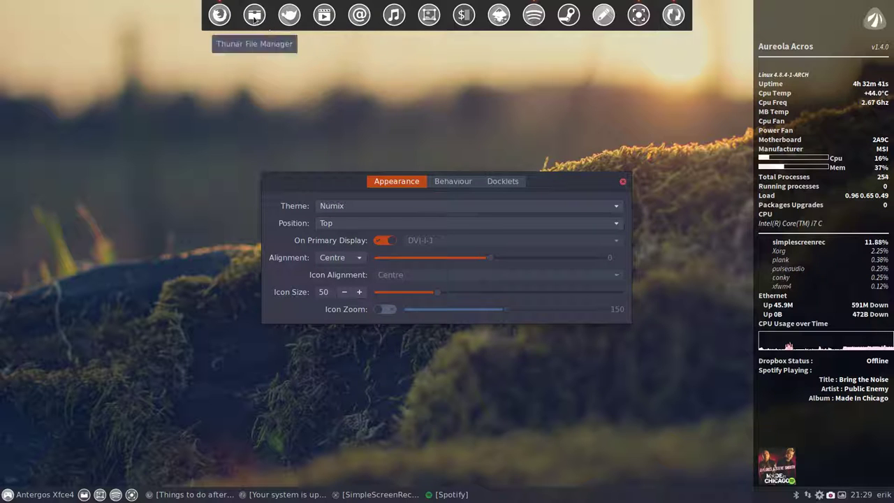
right_click(254, 18)
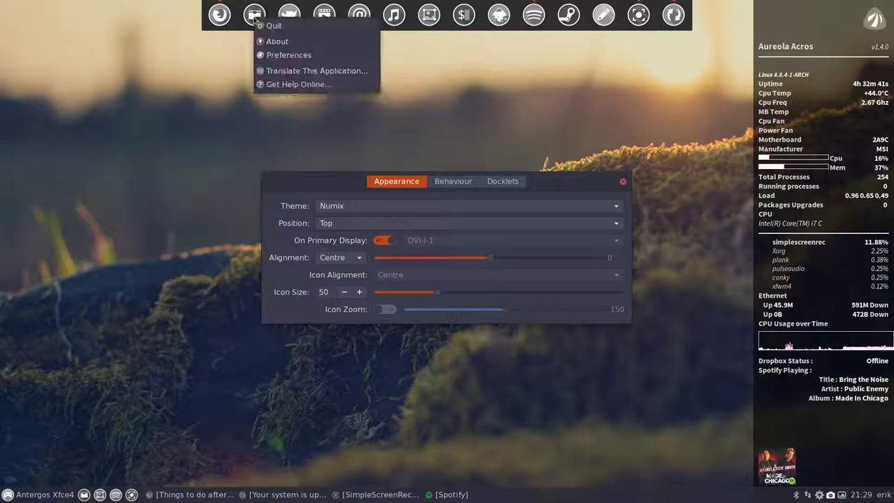
left_click(342, 209)
scroll(342, 210, "up", 3)
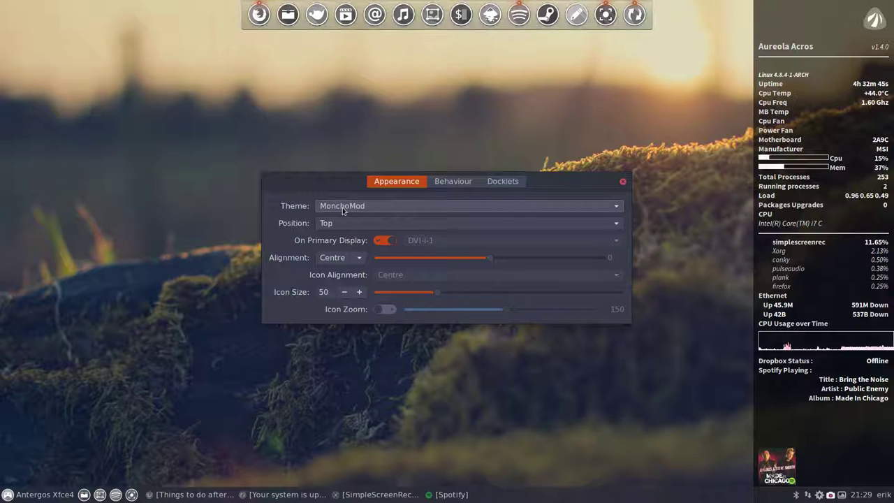
scroll(343, 210, "up", 4)
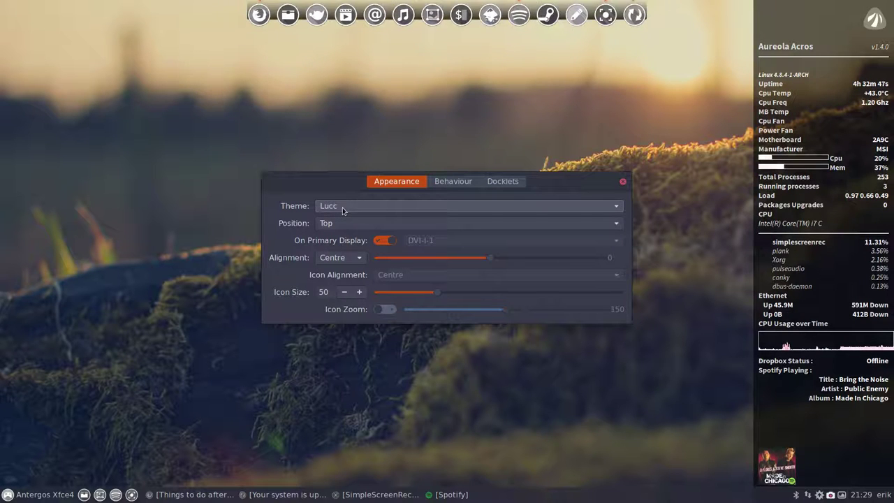
scroll(343, 210, "up", 4)
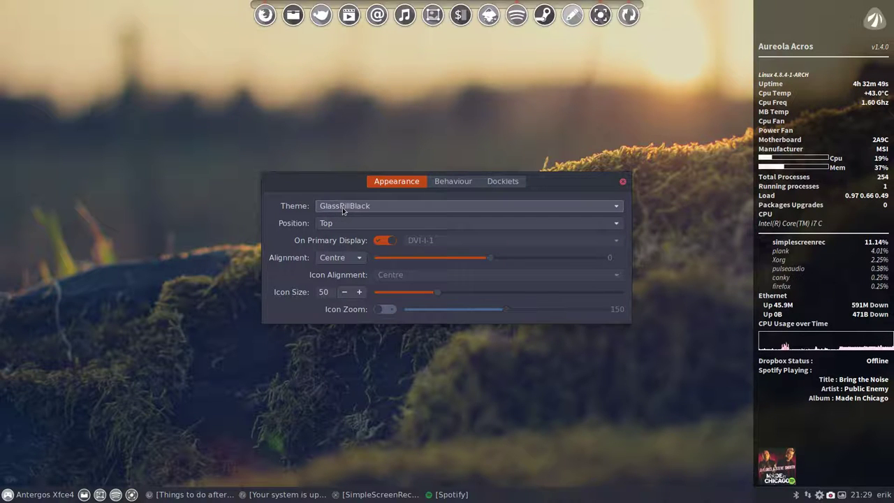
scroll(342, 208, "up", 3)
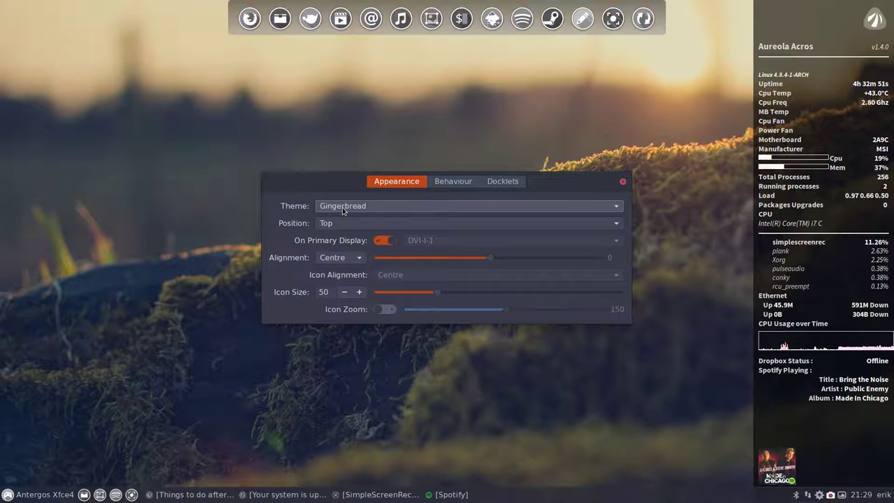
scroll(342, 207, "up", 4)
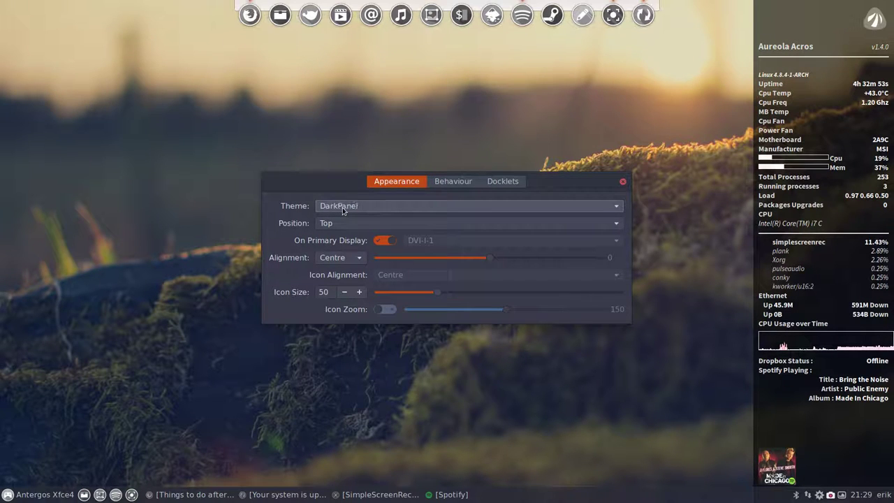
scroll(343, 210, "up", 1)
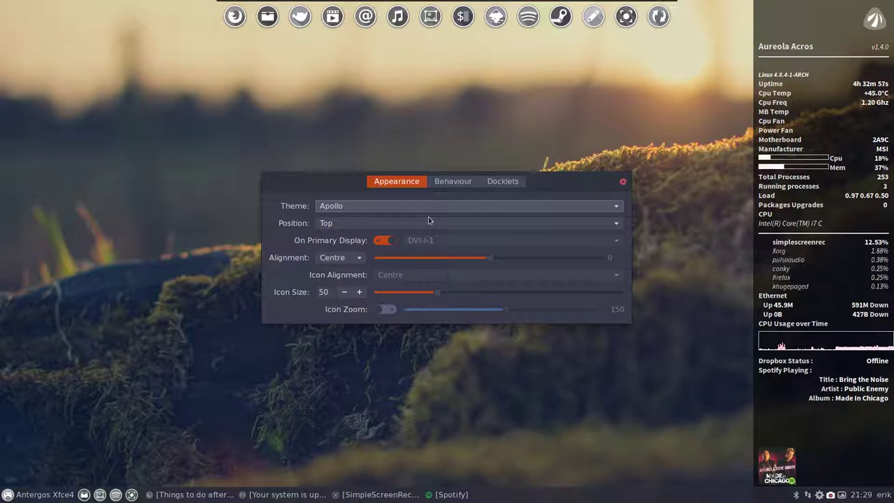
left_click(621, 184)
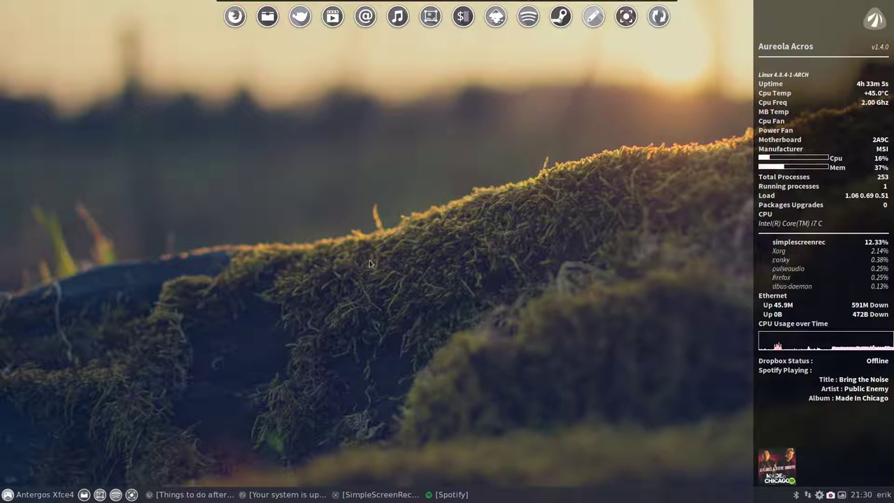
Open the acros folder inside .aureola in the home directory with the file manager
left_click(83, 494)
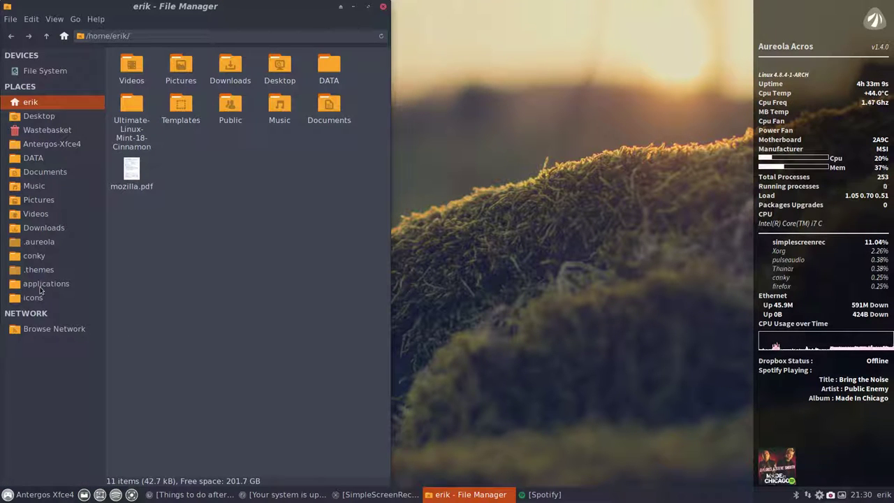
left_click(39, 242)
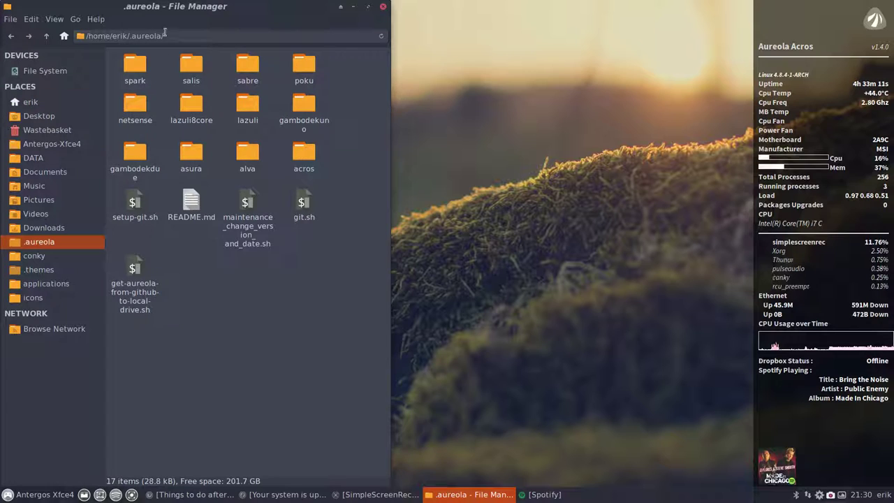
double_click(143, 35)
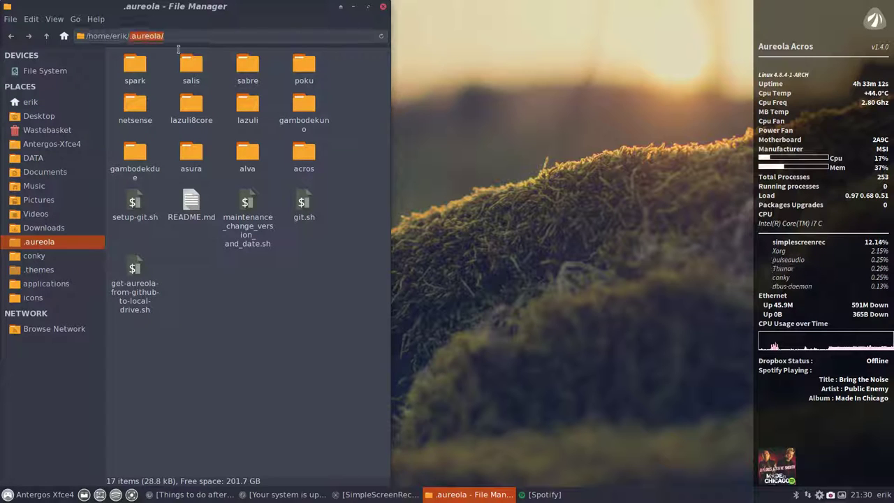
left_click(230, 292)
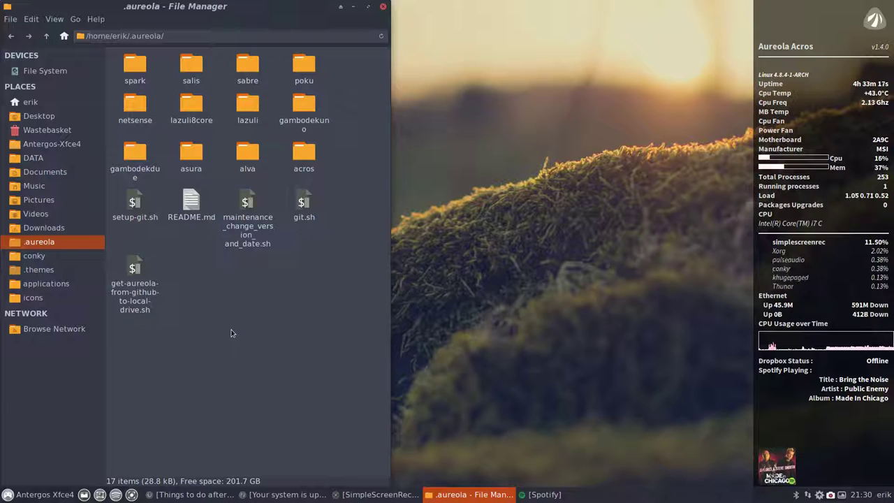
double_click(304, 153)
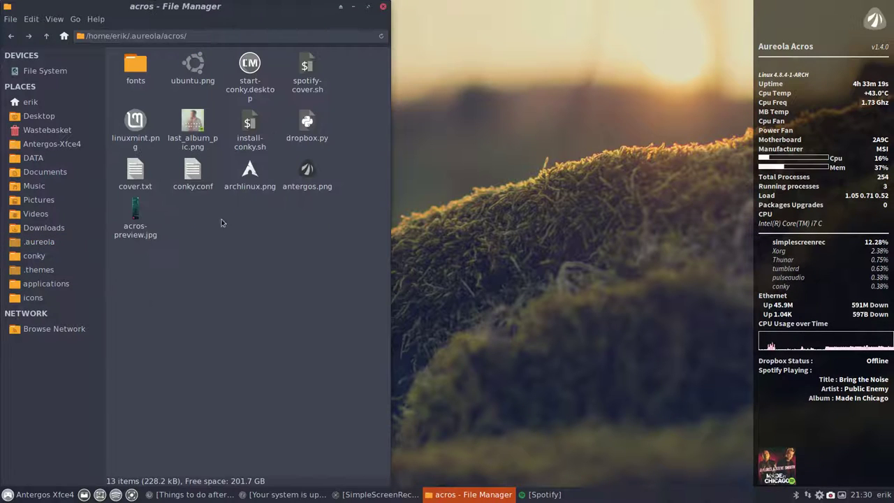
Run ./install-conky.sh in a terminal from the acros folder, answer y to deleting ~/.config/conky, and close the terminal and file manager
right_click(219, 243)
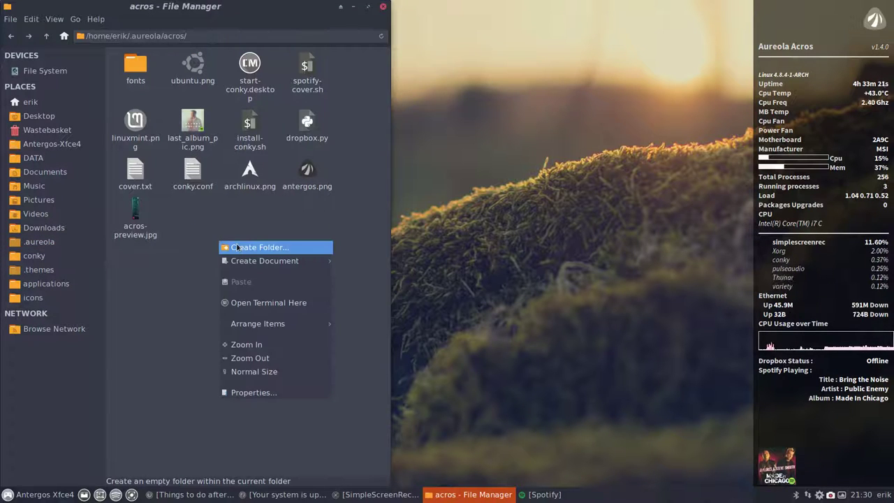
left_click(298, 307)
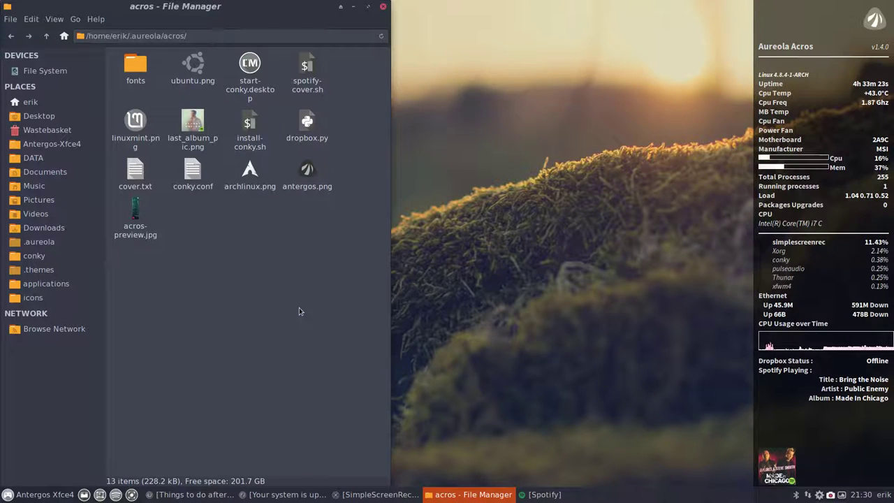
type("./in")
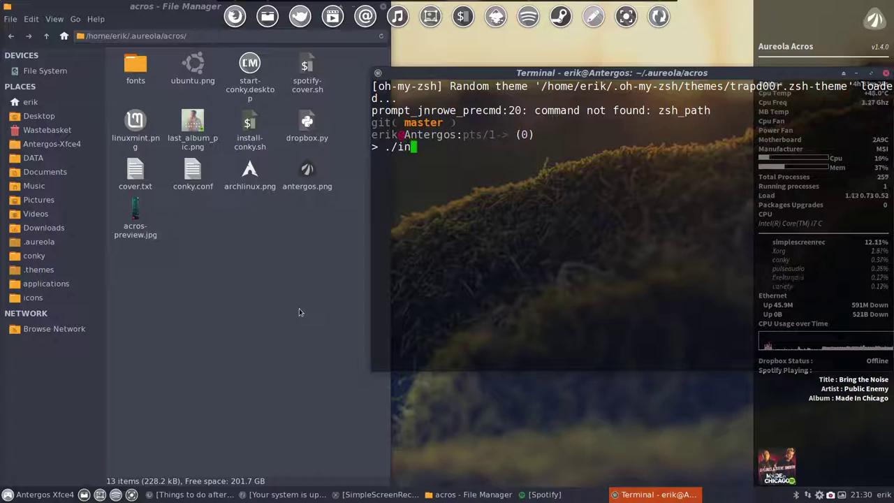
key("Tab")
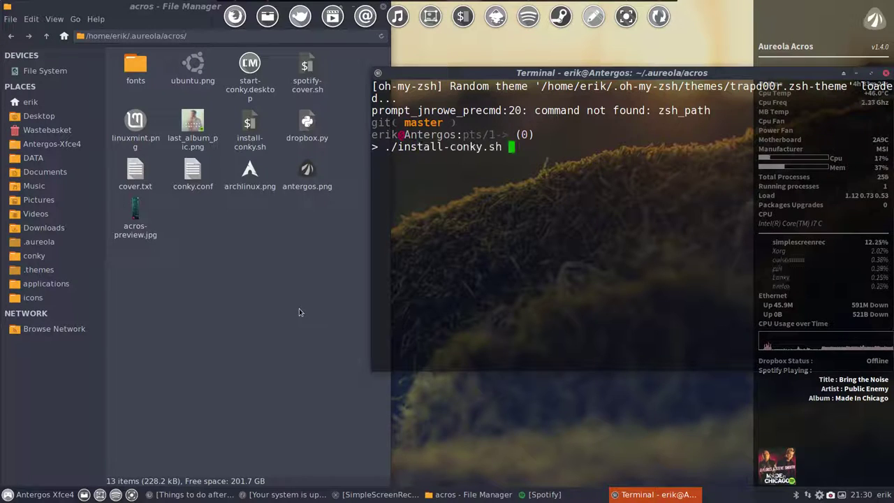
key("Return")
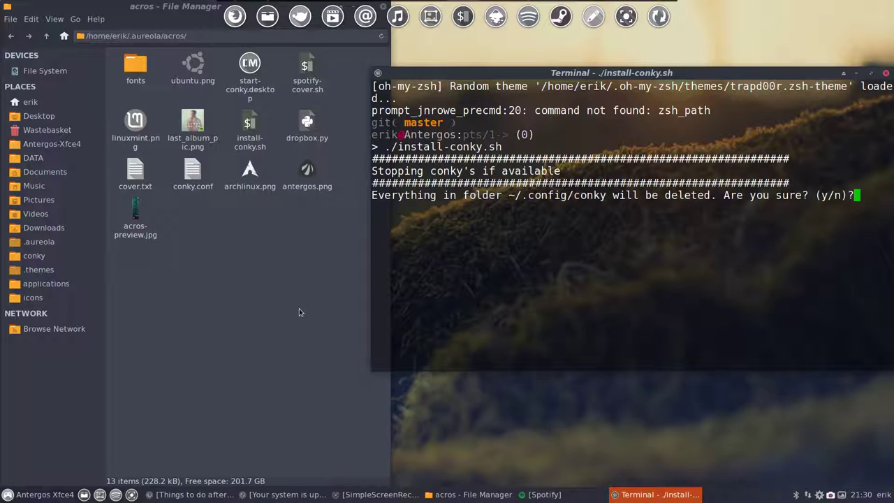
type("y")
key("Return")
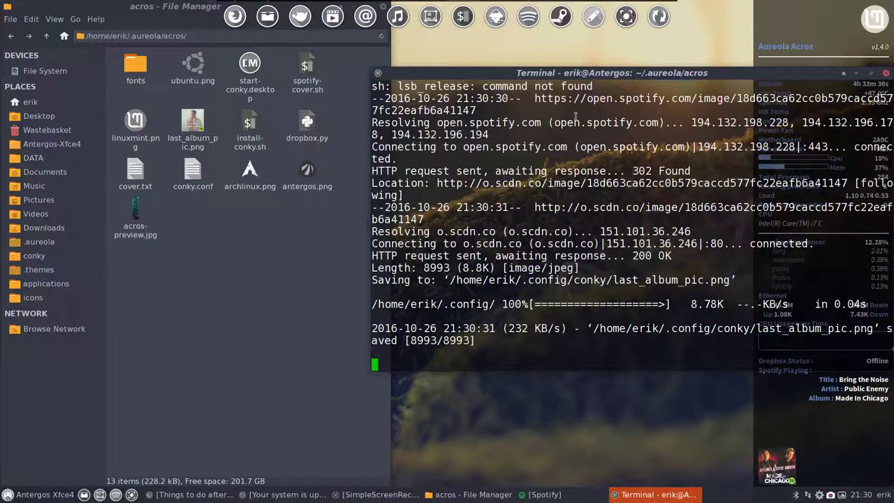
left_click(885, 73)
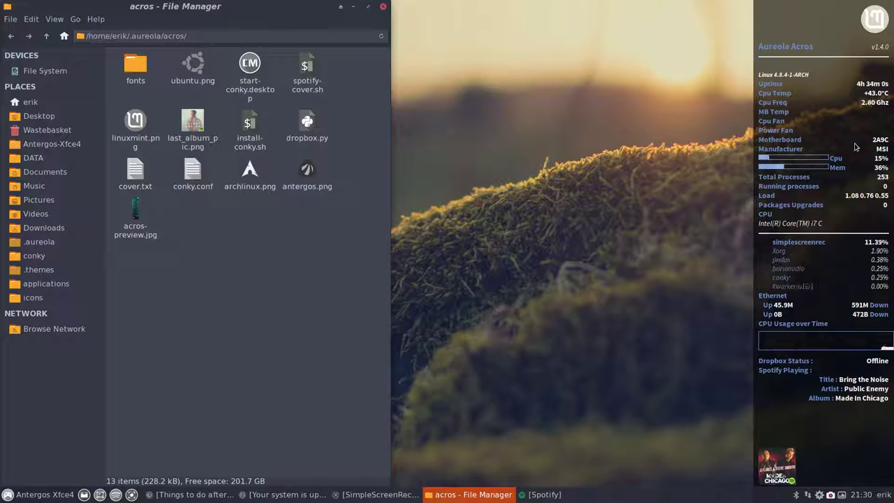
left_click(382, 7)
Search the installed applications for "short" and open the Keyboard settings
mouse_move(369, 31)
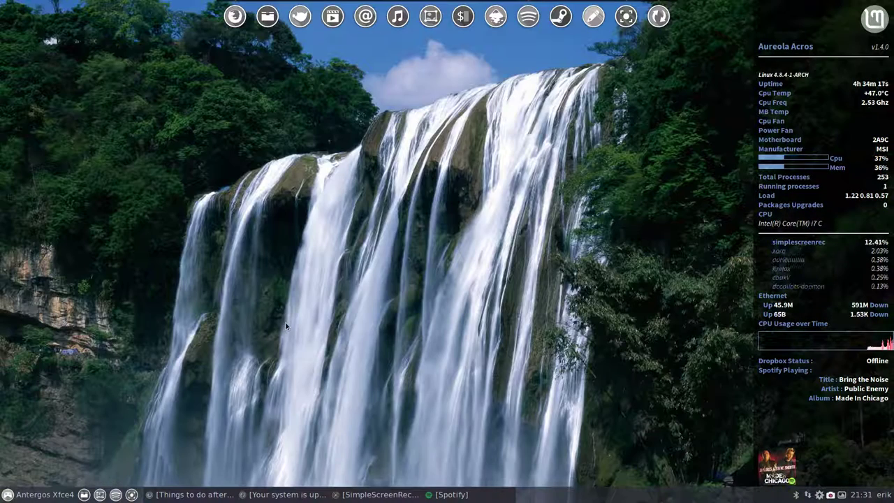
left_click(42, 494)
type("short")
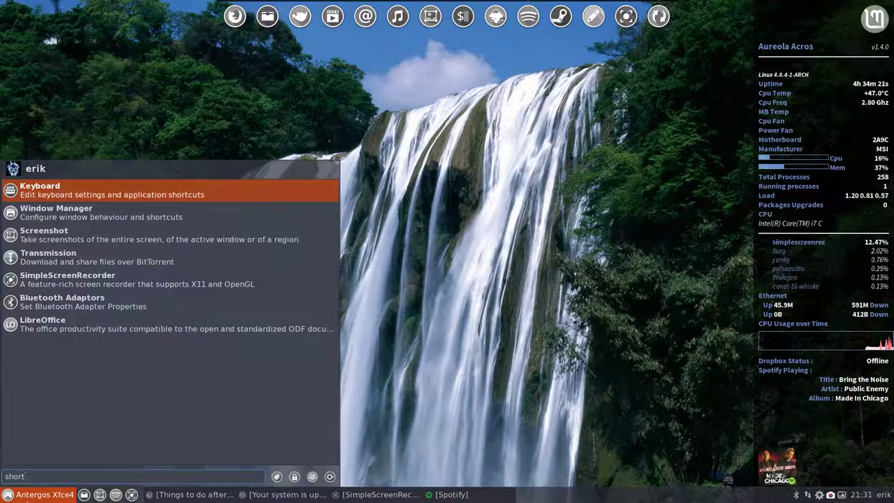
key("Return")
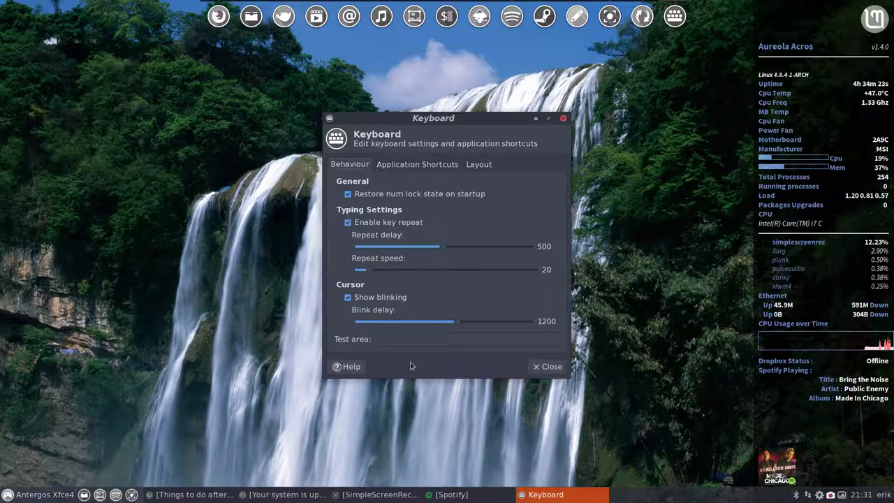
Review the Variety wallpaper commands among the application shortcuts, from variety -f to variety -t, and close the Keyboard settings
left_click(428, 165)
left_click(381, 235)
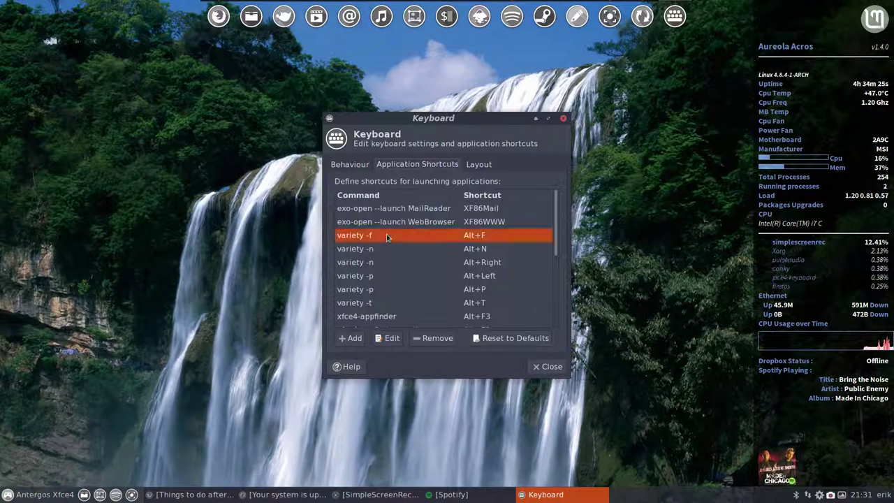
left_click(381, 248)
left_click(381, 264)
left_click(419, 289)
left_click(449, 305)
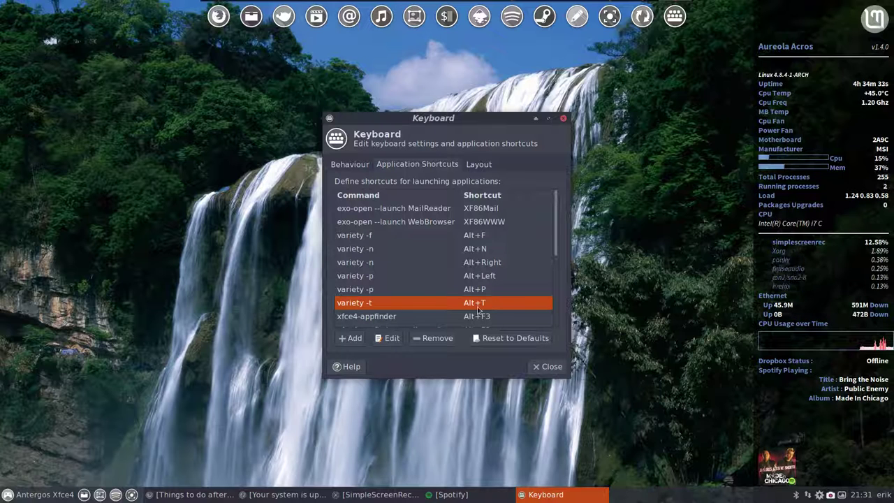
left_click(563, 118)
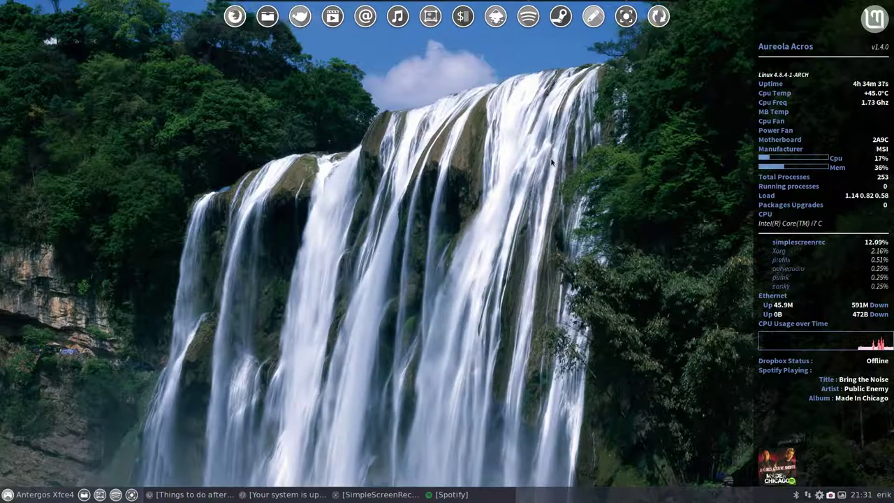
Run variety -t repeatedly until the wallpaper shows the lake with rocks at dusk, and check Variety's tray options
key("alt+t")
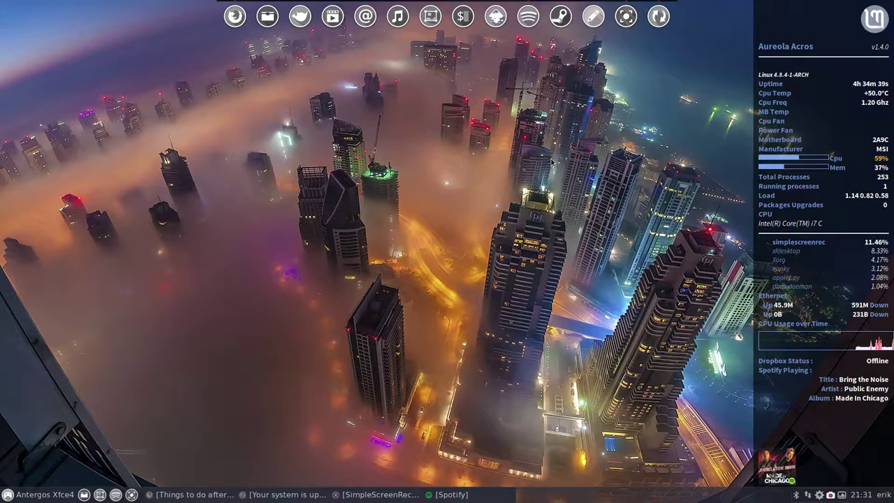
key("alt+t")
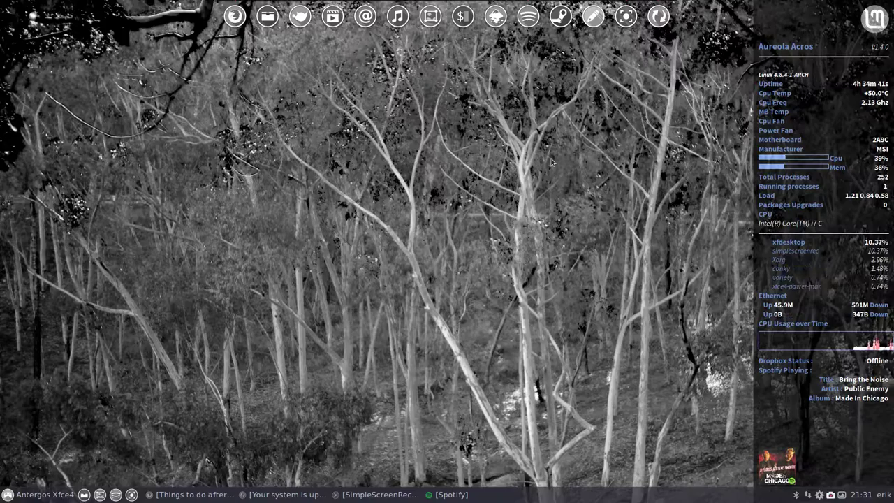
key("alt+t")
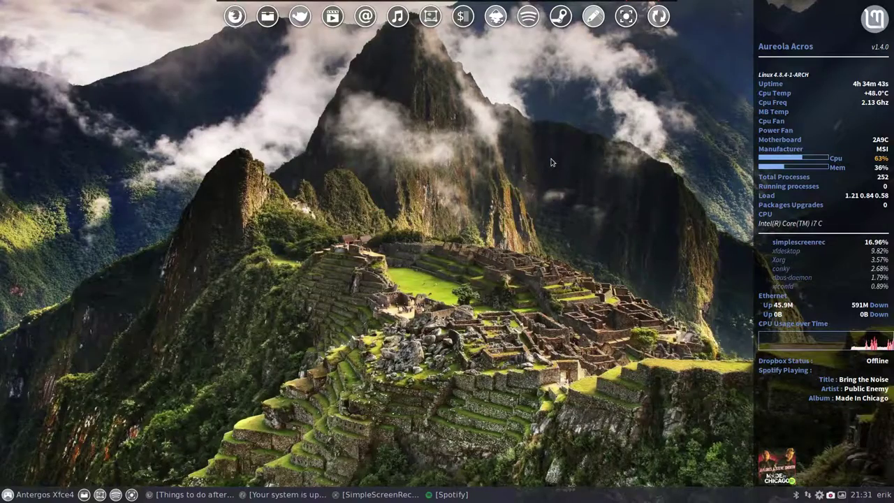
key("alt+t")
key("alt+t")
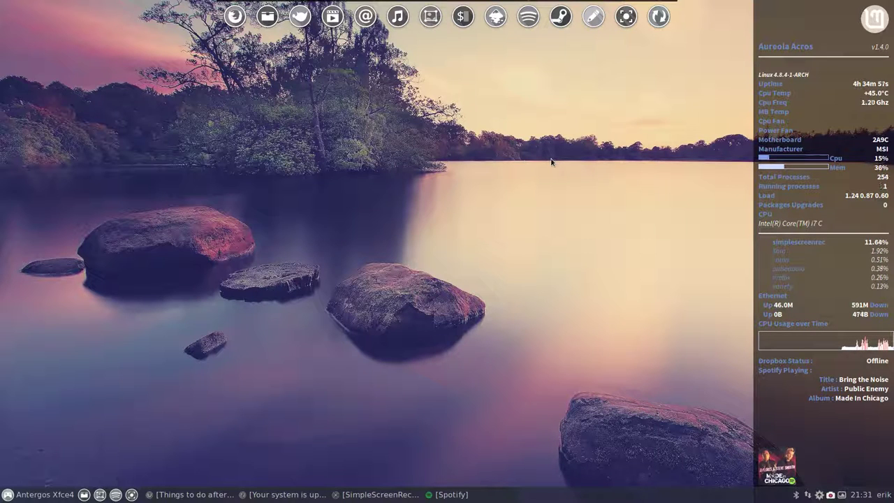
left_click(843, 496)
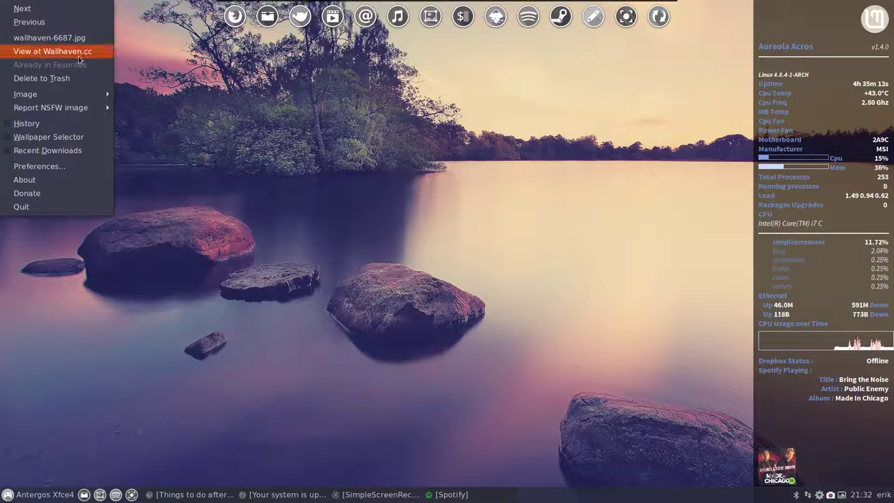
left_click(242, 138)
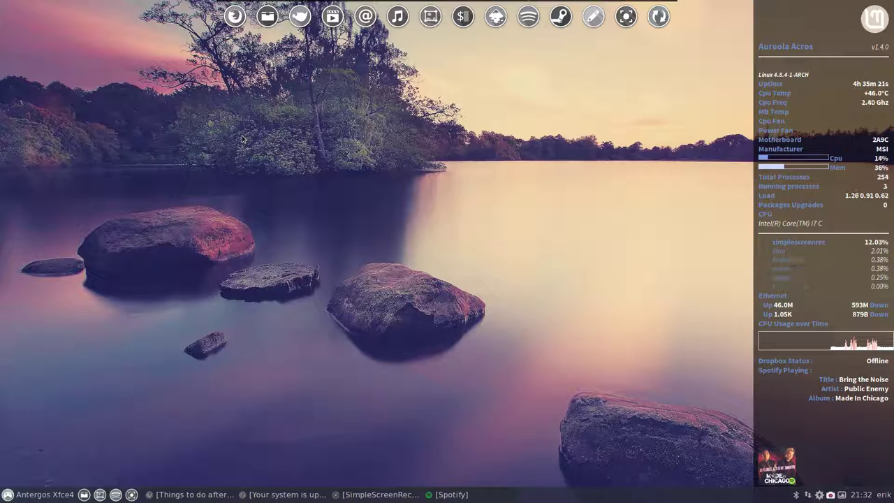
Open the Whisker Menu properties, examine the appearance settings and close them
right_click(9, 494)
mouse_move(7, 493)
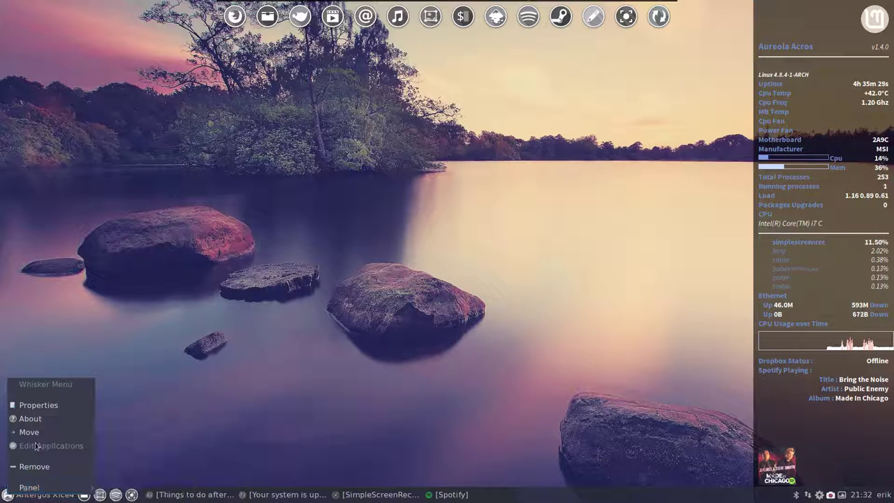
left_click(46, 407)
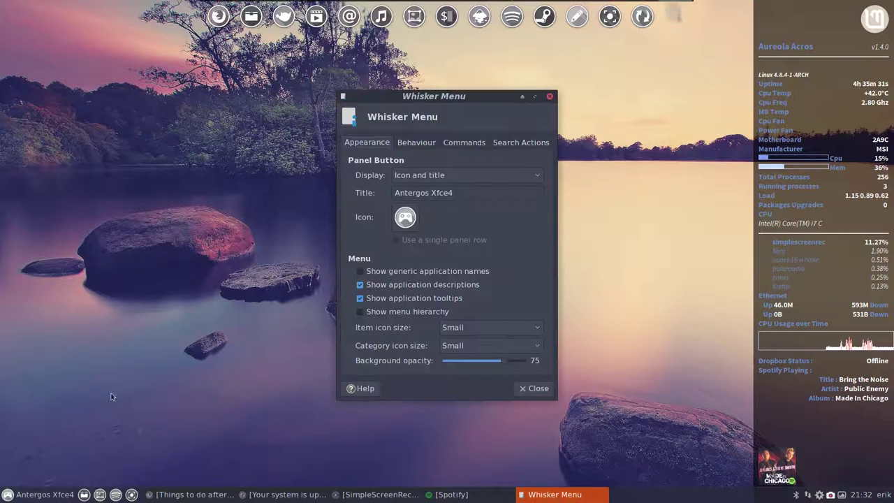
left_click(550, 97)
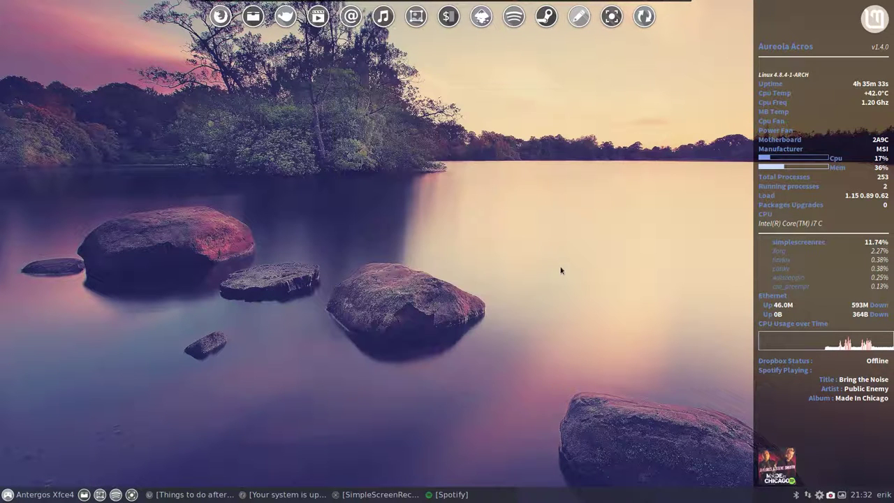
Open the preferences of the desktop panel and check which panels are available, keeping Panel 1 selected
right_click(531, 497)
mouse_move(530, 498)
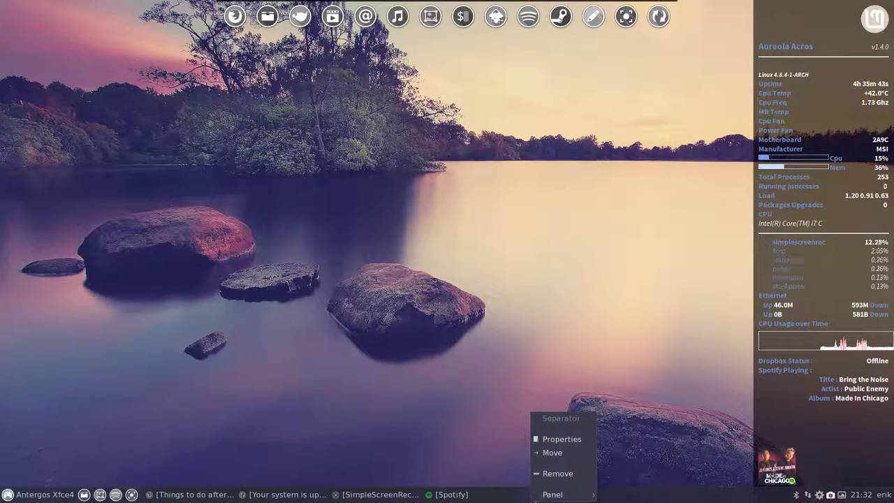
key("Escape")
right_click(547, 497)
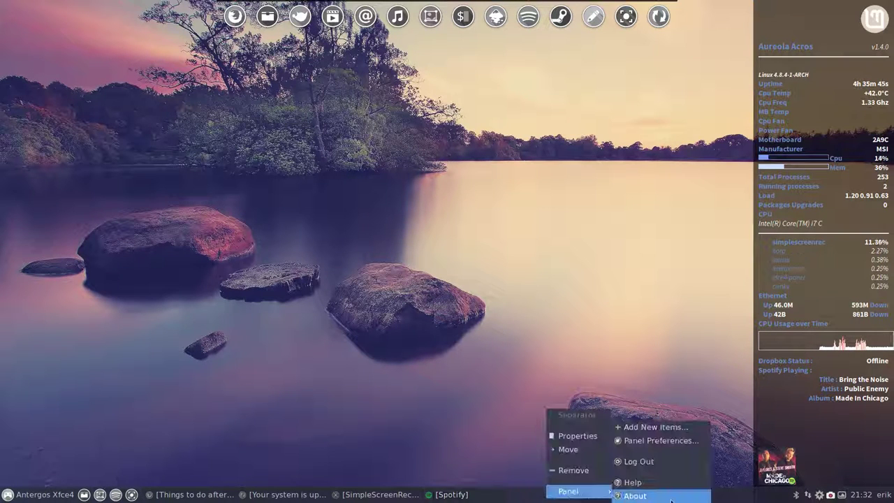
left_click(653, 440)
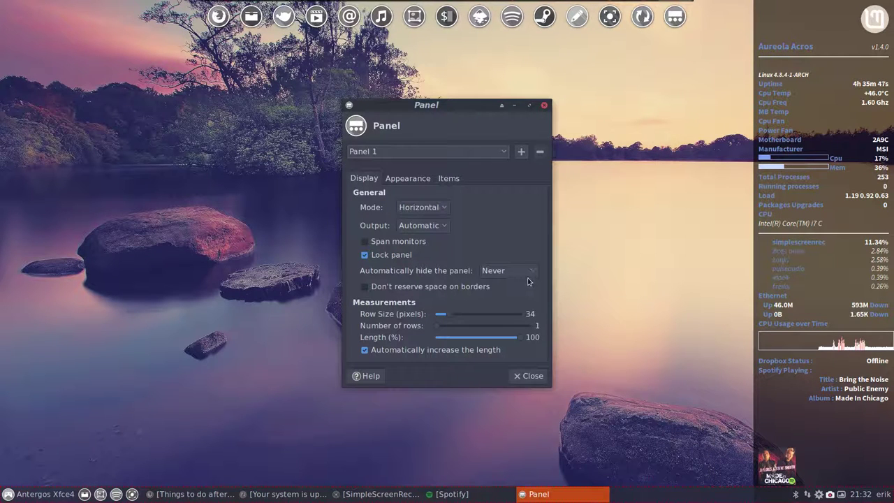
left_click(443, 153)
left_click(442, 152)
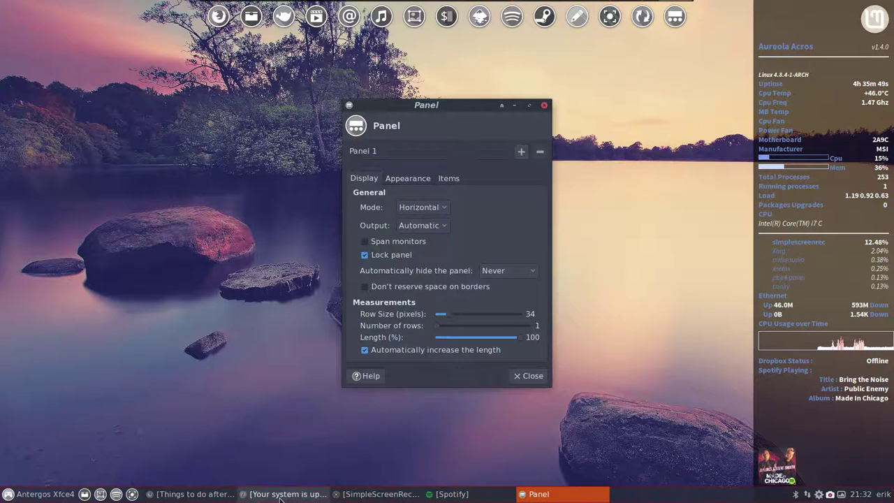
Unlock Panel 1 to try its move handle, lock it again, and set its row size to 37 pixels
left_click(365, 255)
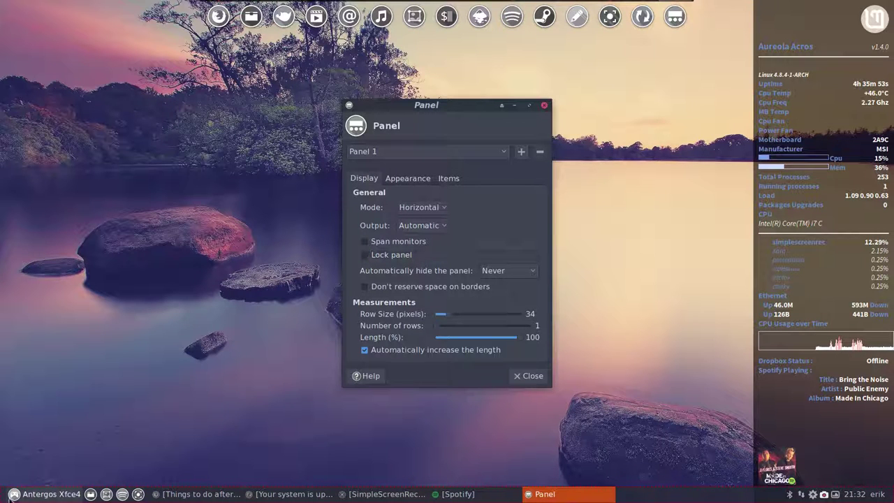
left_click_drag(3, 499, 53, 499)
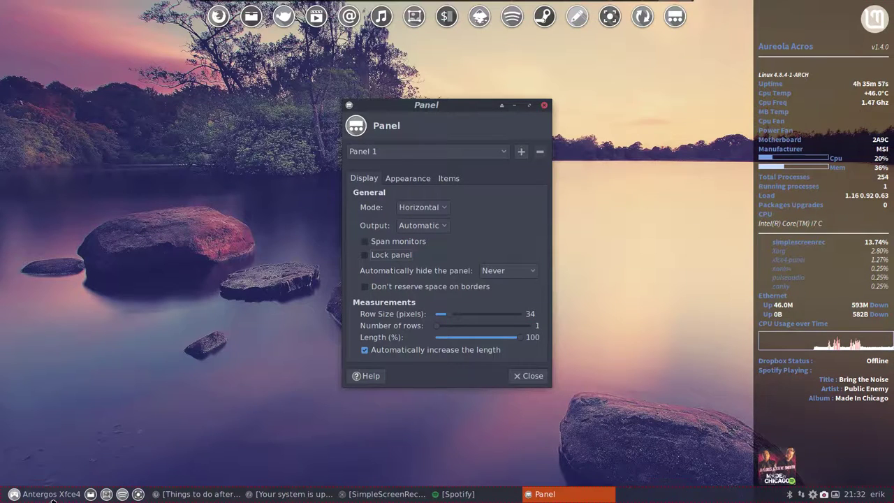
left_click(365, 255)
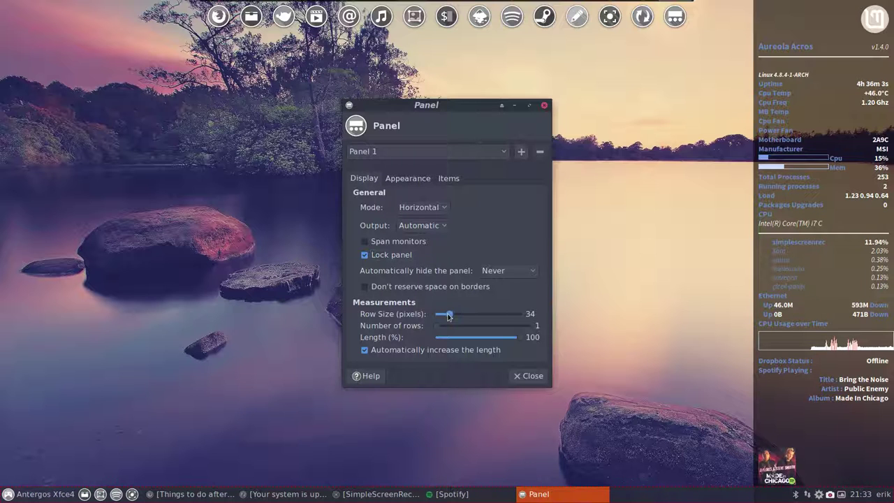
left_click_drag(448, 317, 451, 316)
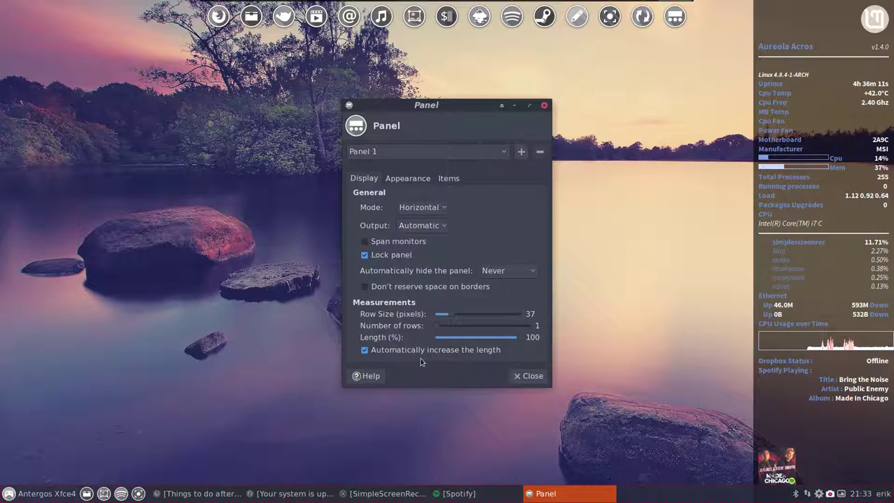
Try Panel 1 in Vertical and Deskbar modes and return it to Horizontal
left_click(422, 206)
left_click(419, 222)
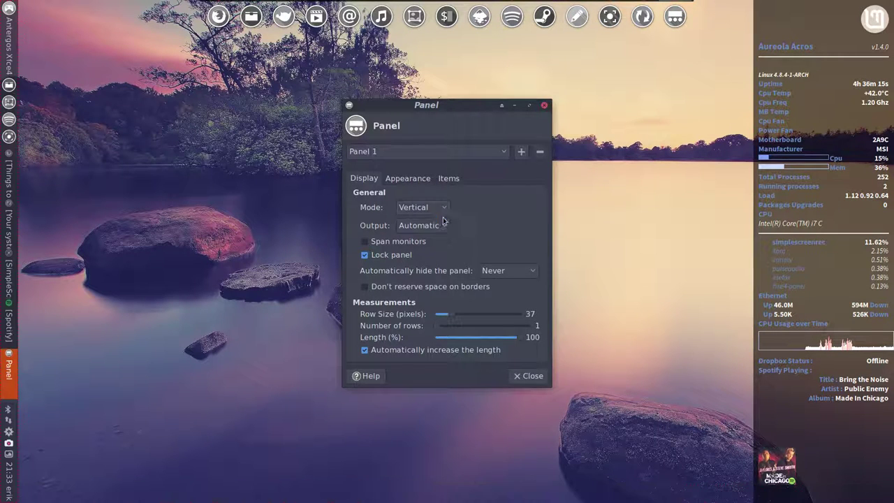
left_click(430, 213)
left_click(423, 221)
left_click(422, 207)
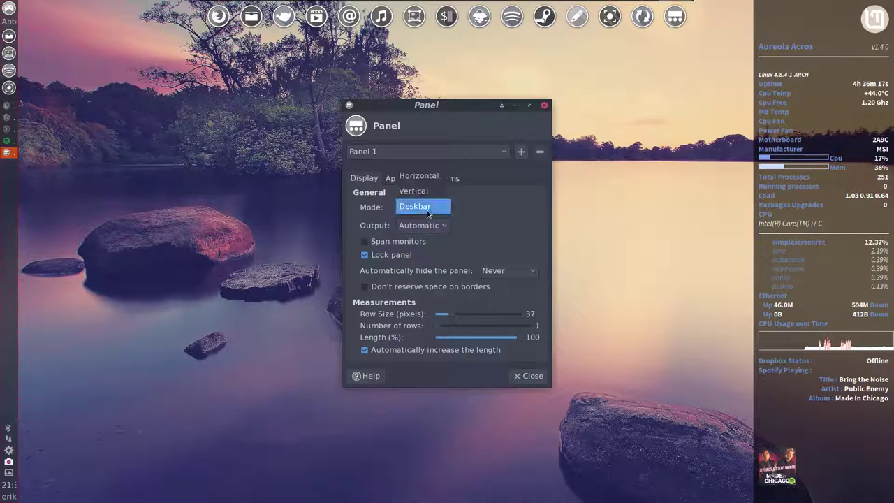
left_click(428, 178)
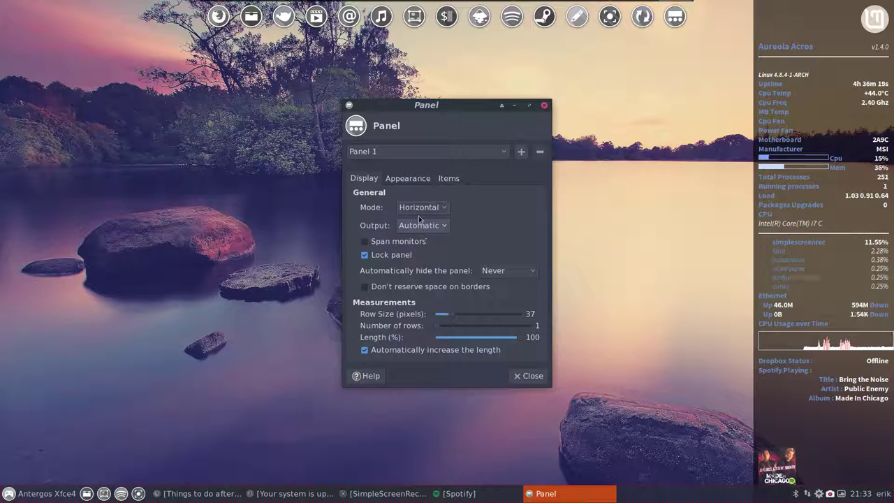
Set the panel background alpha to 85 after trying 100 and 0, and test an enter opacity of 45 before restoring 100
left_click(410, 180)
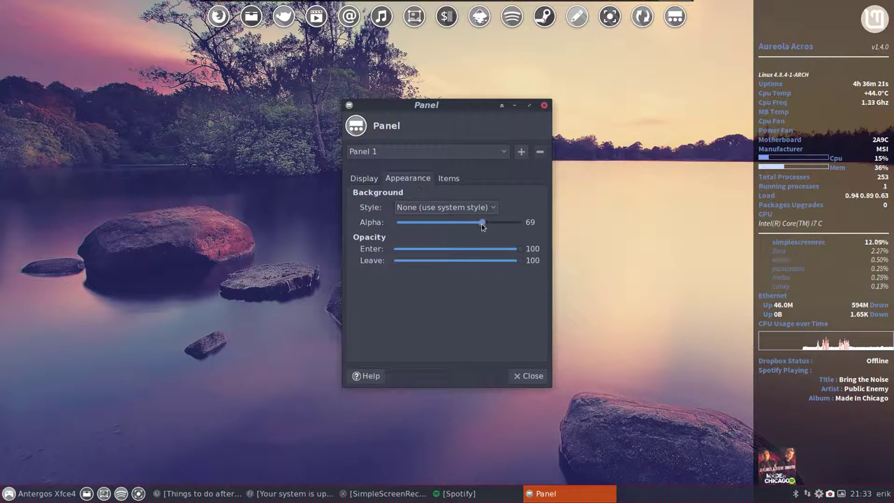
left_click_drag(480, 223, 540, 231)
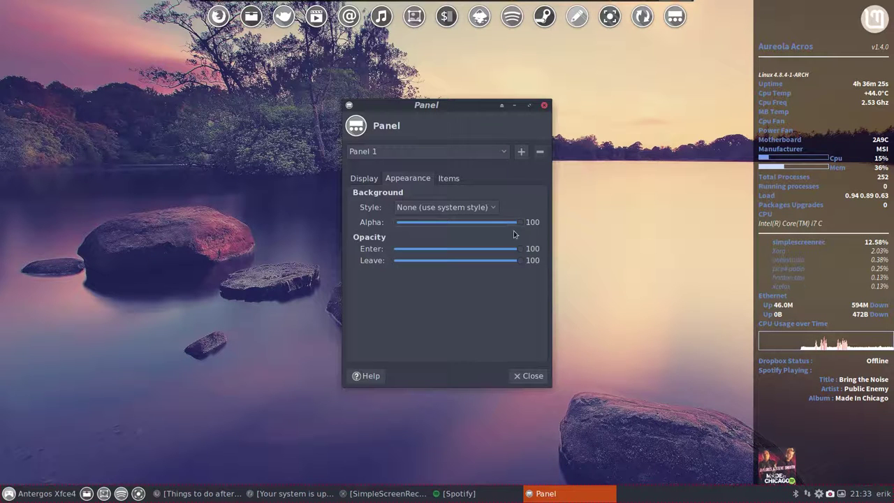
left_click_drag(518, 224, 356, 223)
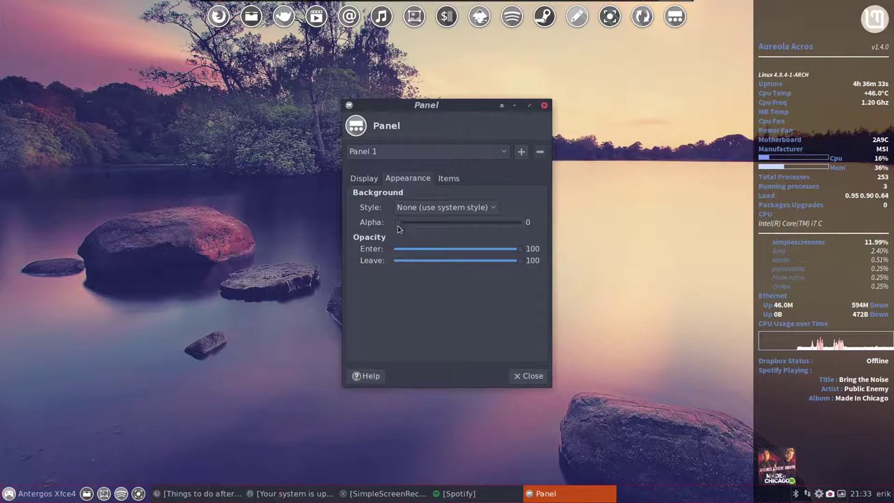
left_click_drag(394, 222, 503, 228)
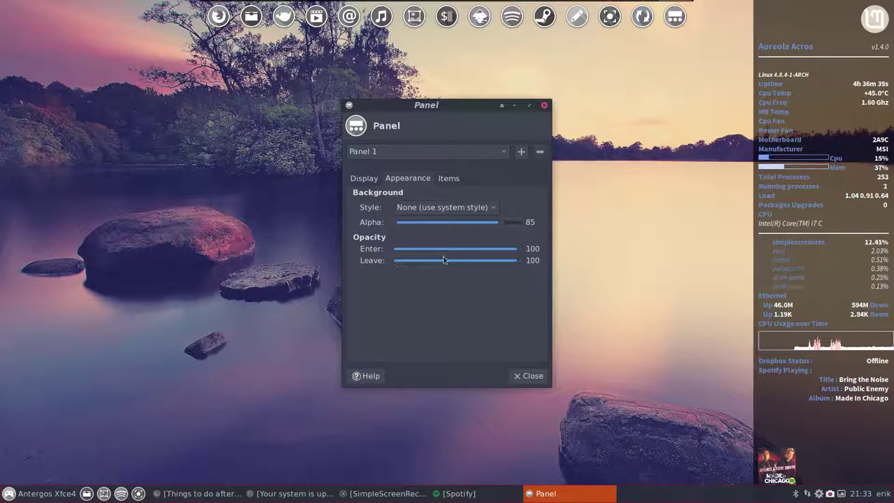
scroll(487, 249, "down", 10)
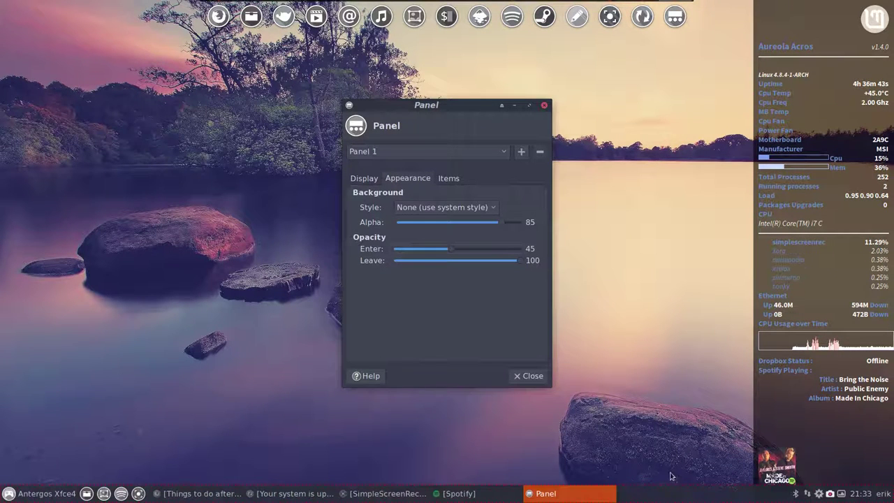
left_click_drag(454, 251, 519, 339)
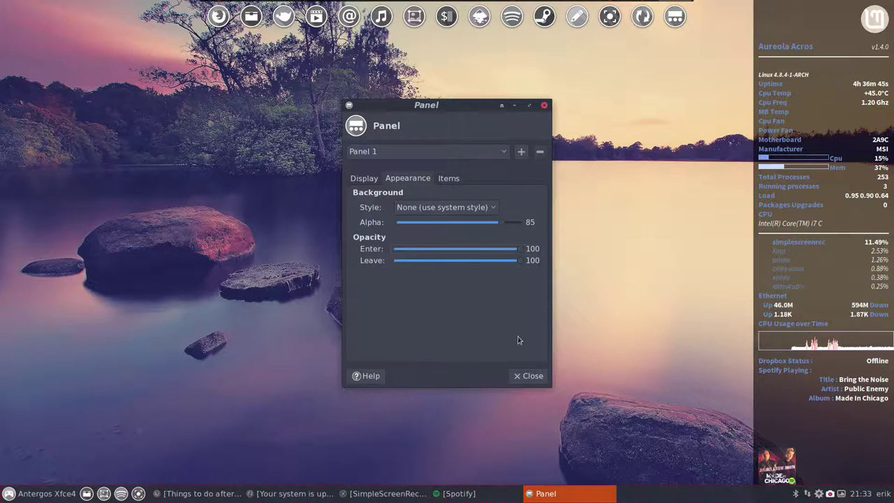
Review the list of items on Panel 1 and close the panel preferences
left_click(449, 179)
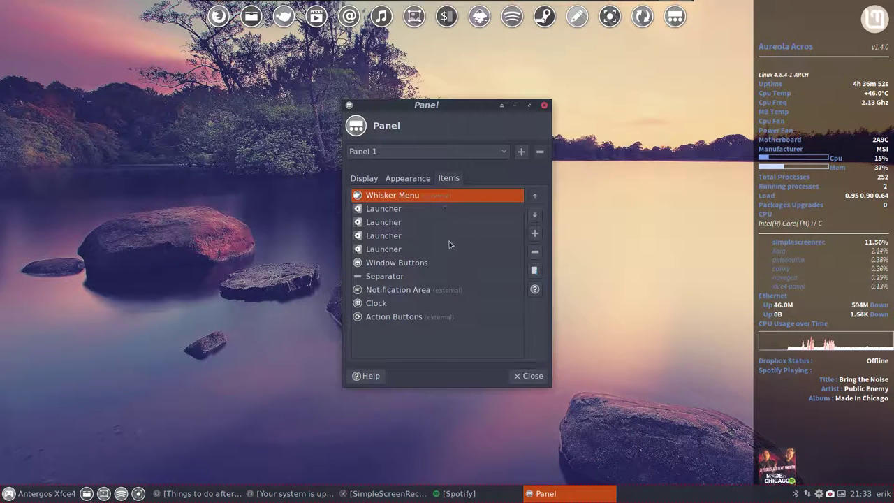
left_click(521, 379)
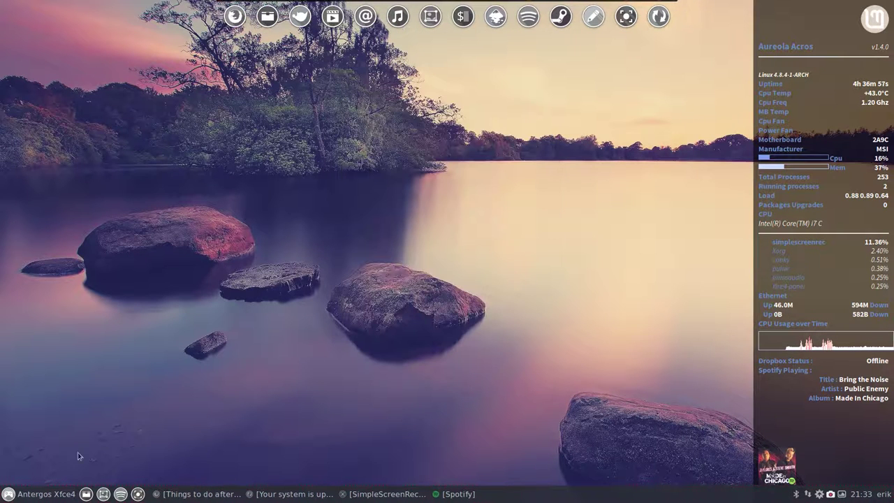
Browse the System, Settings, Favourites, Education and Games application categories and open the Settings manager
left_click(42, 494)
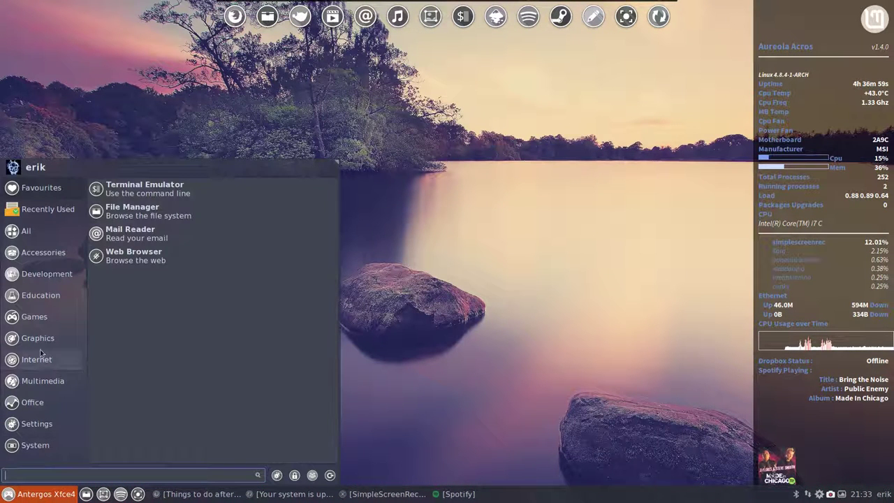
left_click(49, 446)
left_click(36, 423)
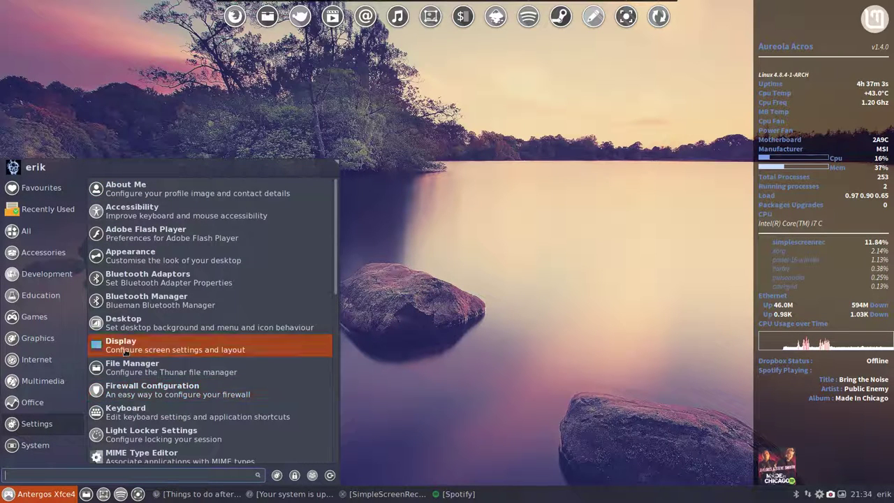
left_click(44, 194)
left_click(41, 294)
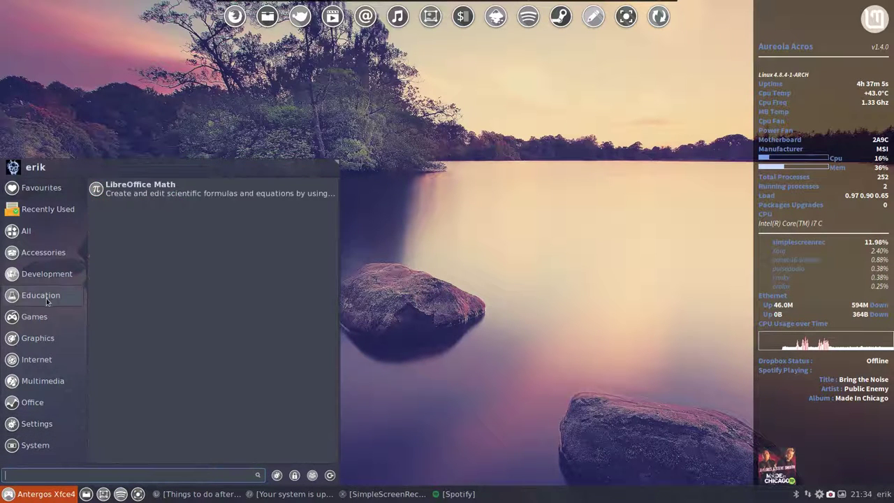
left_click(34, 316)
left_click(277, 475)
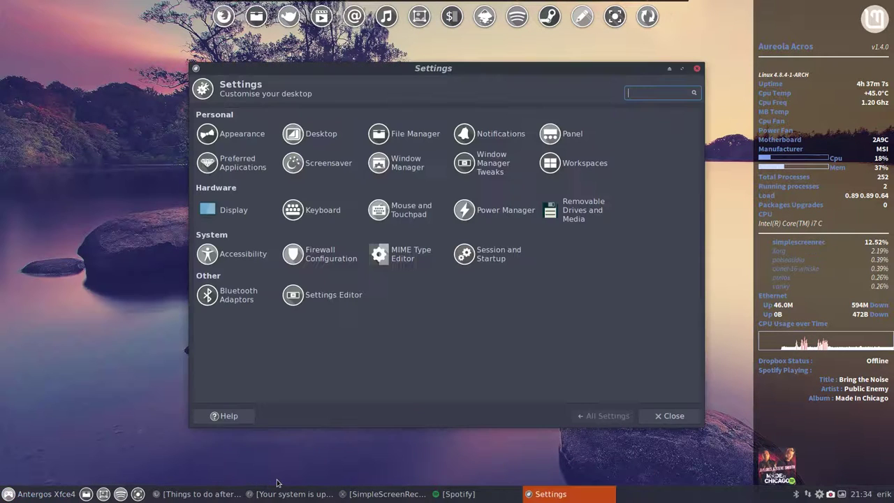
Set the icon theme to Sardi Mono Arc in the Appearance settings and close them
left_click(239, 135)
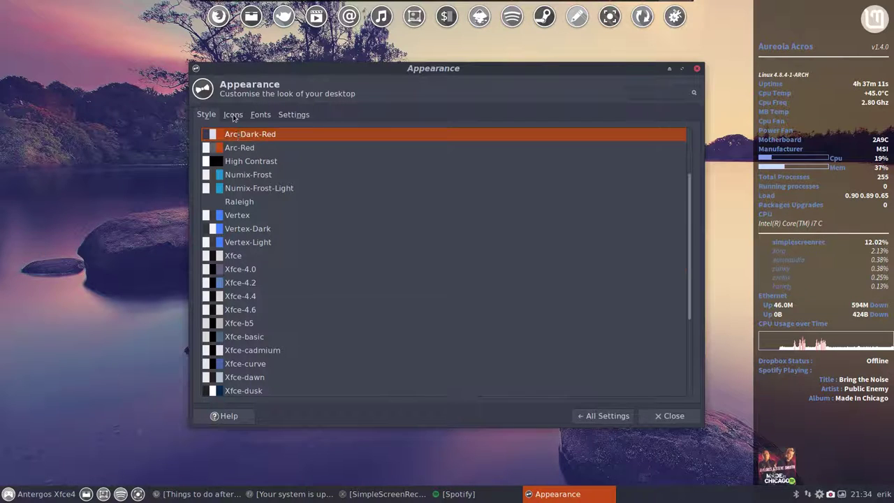
left_click(232, 114)
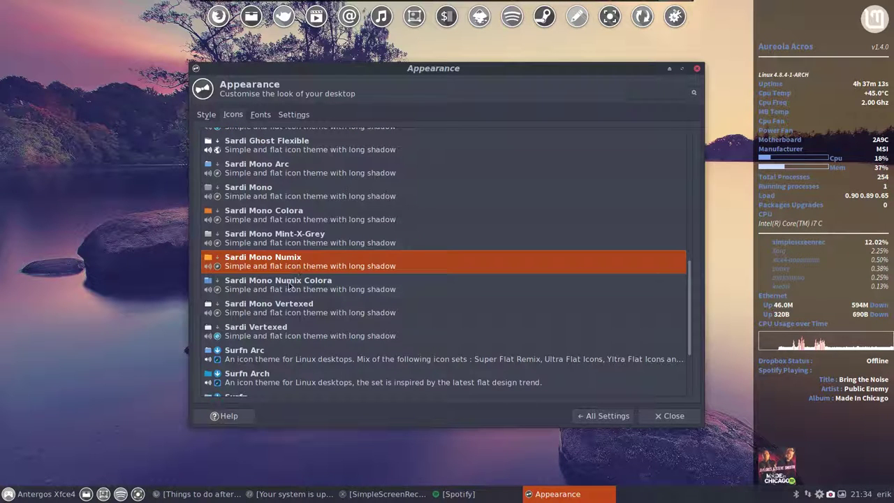
scroll(289, 285, "up", 3)
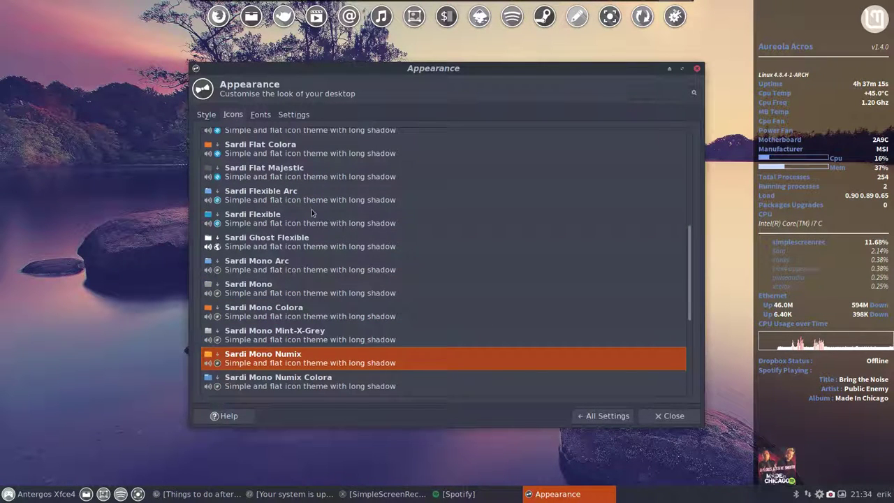
scroll(269, 202, "up", 3)
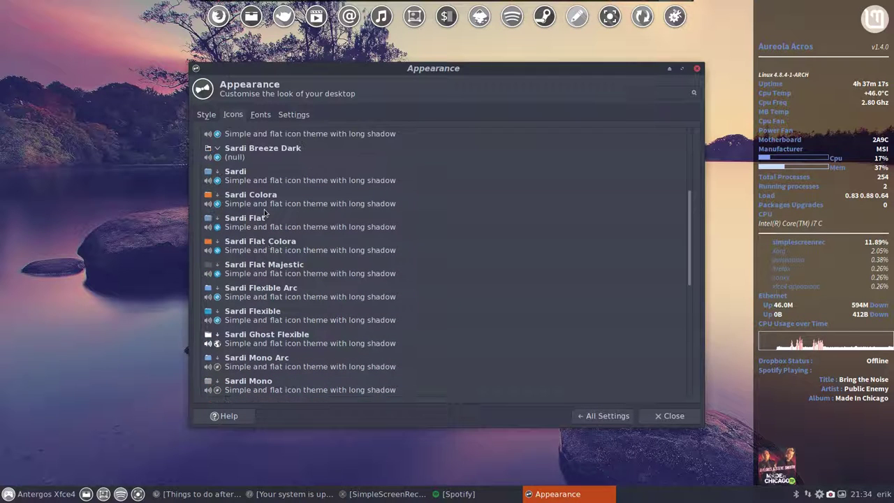
left_click(265, 361)
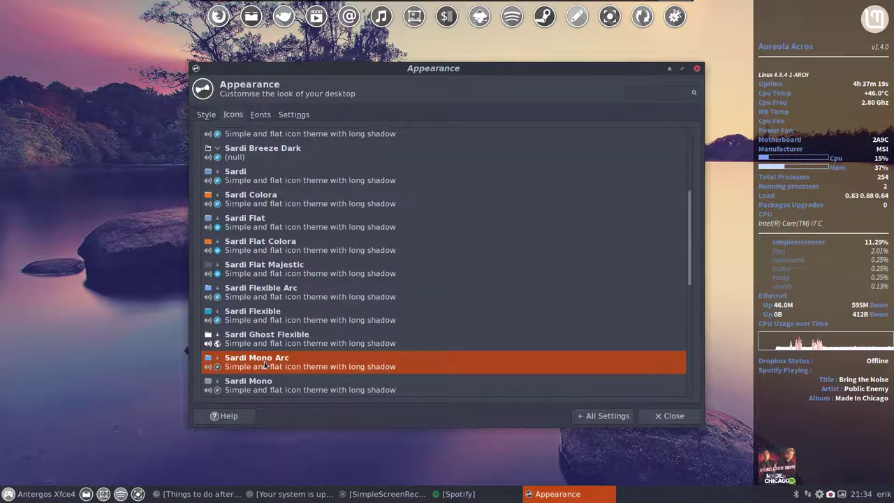
left_click(667, 416)
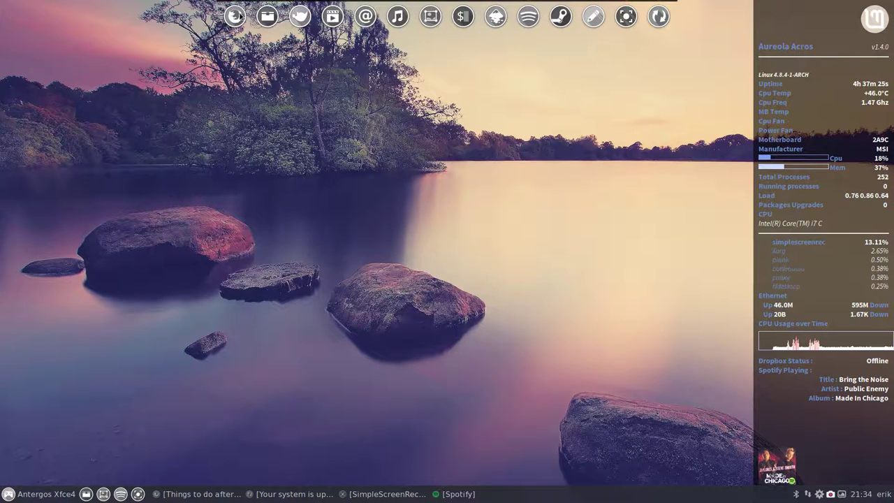
Open the dock's preferences to review its theme, position and icon size settings, and close them
right_click(266, 15)
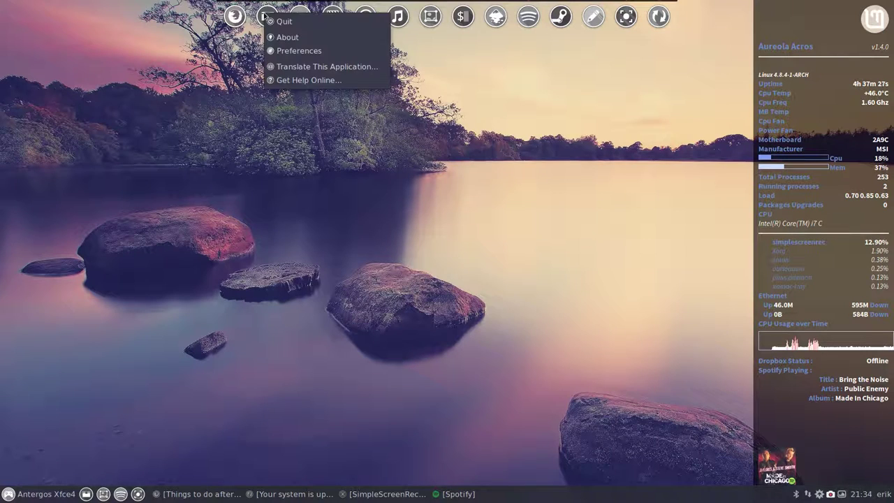
left_click(298, 50)
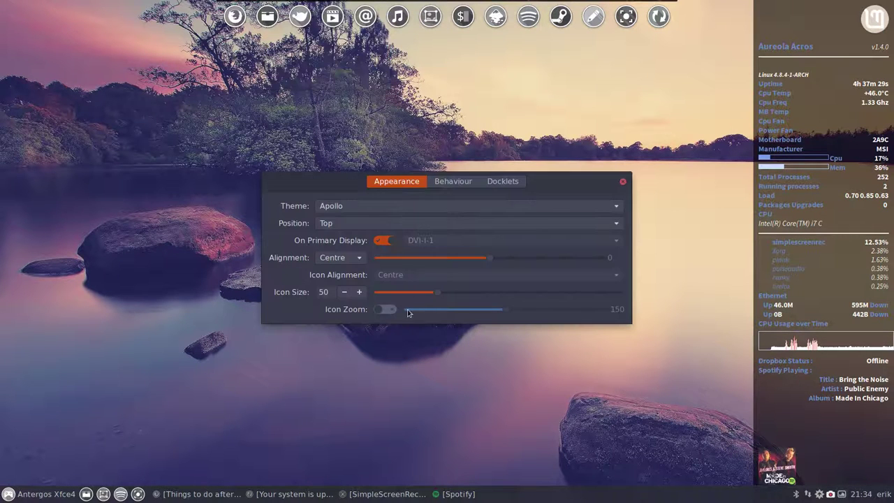
left_click(622, 182)
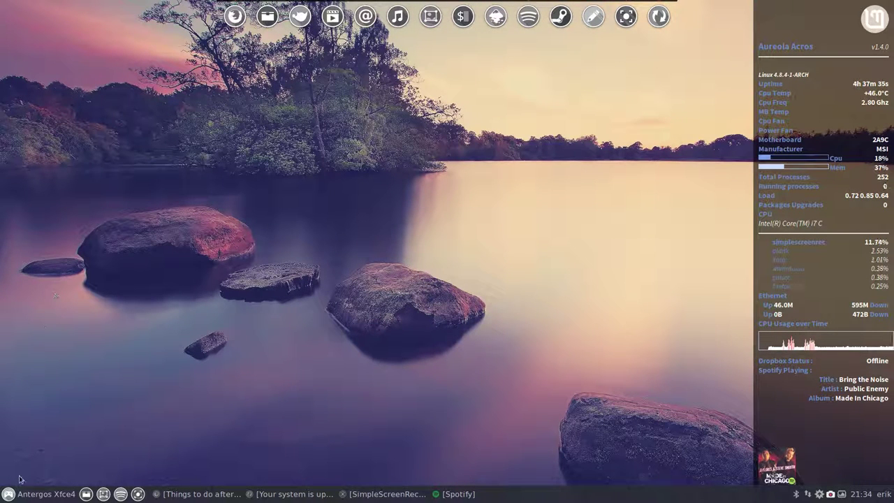
Open the home folder in the file manager to view its folder icons and close the window
left_click(86, 493)
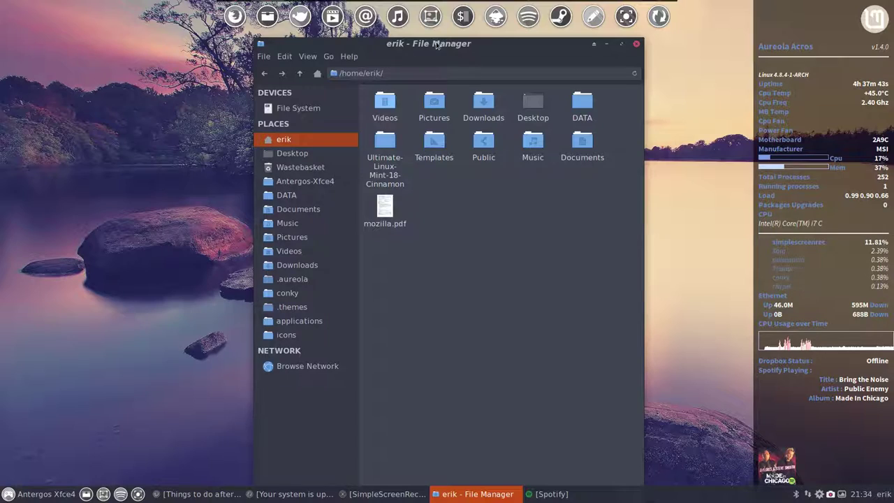
left_click_drag(445, 45, 391, 72)
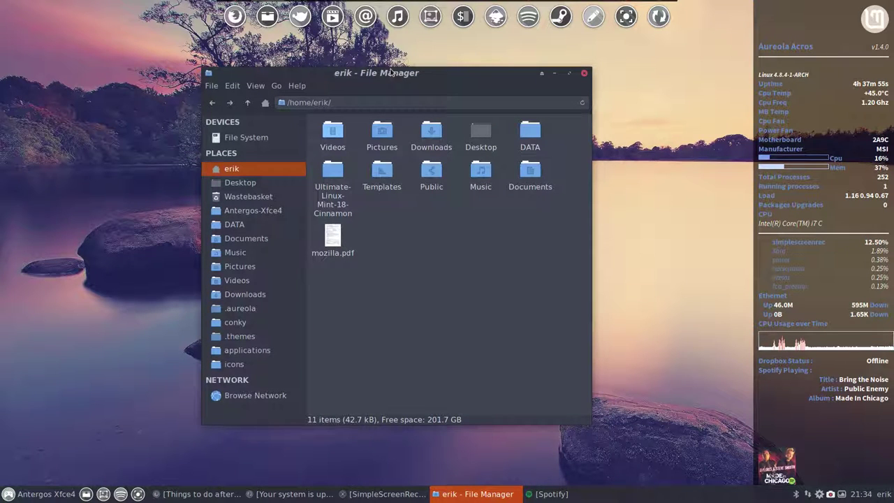
left_click(585, 74)
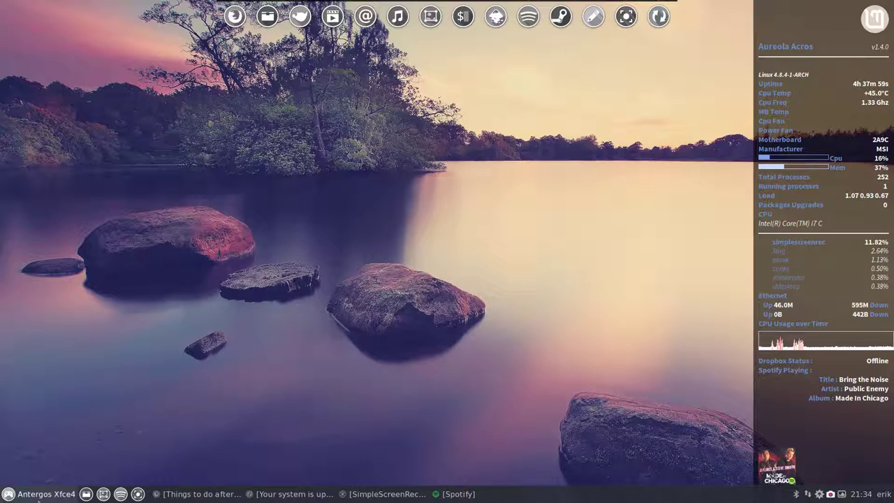
Reopen the Appearance settings, try the Arc-Red style and return to Arc-Dark-Red
left_click(36, 496)
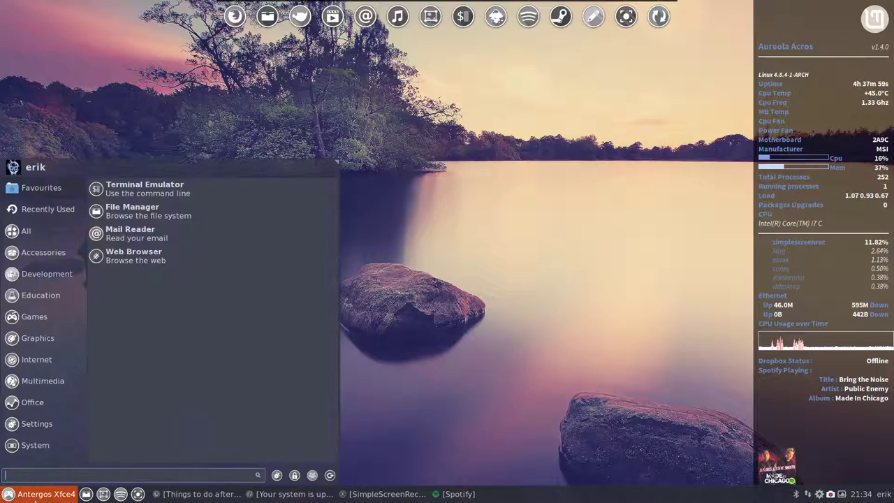
left_click(276, 476)
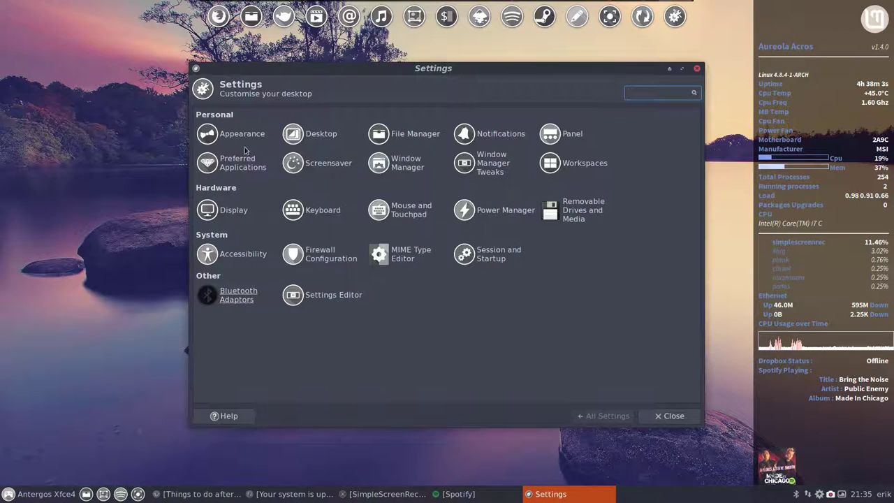
left_click(246, 141)
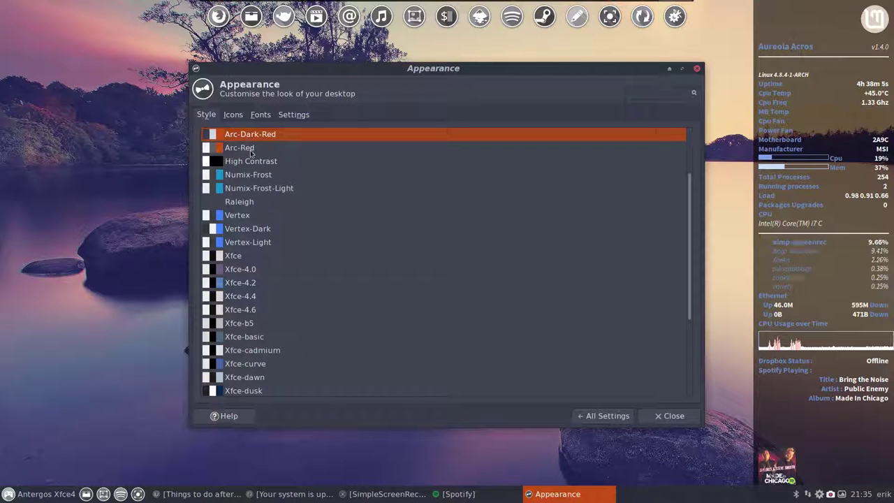
left_click(249, 148)
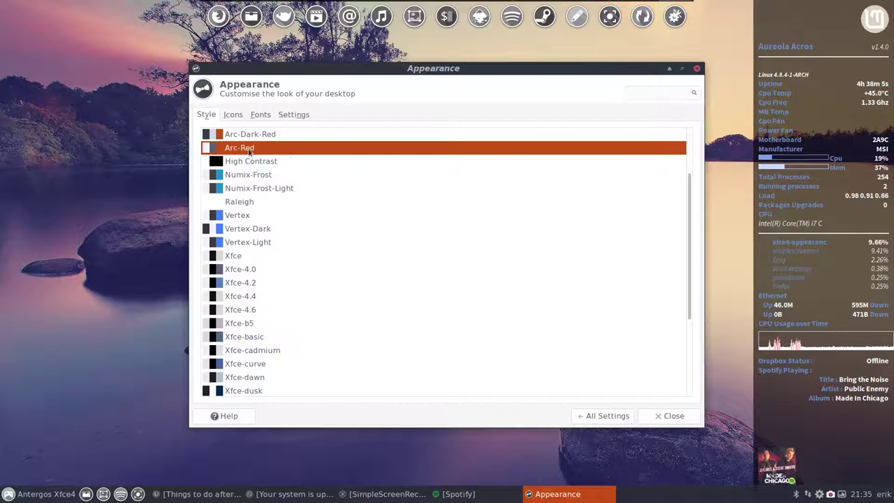
scroll(269, 190, "up", 2)
left_click(260, 199)
Compare the application menu's highlight colour under Arc-Dark-Red and Arc-Dark, and set the style back to Arc-Dark-Red
left_click(38, 493)
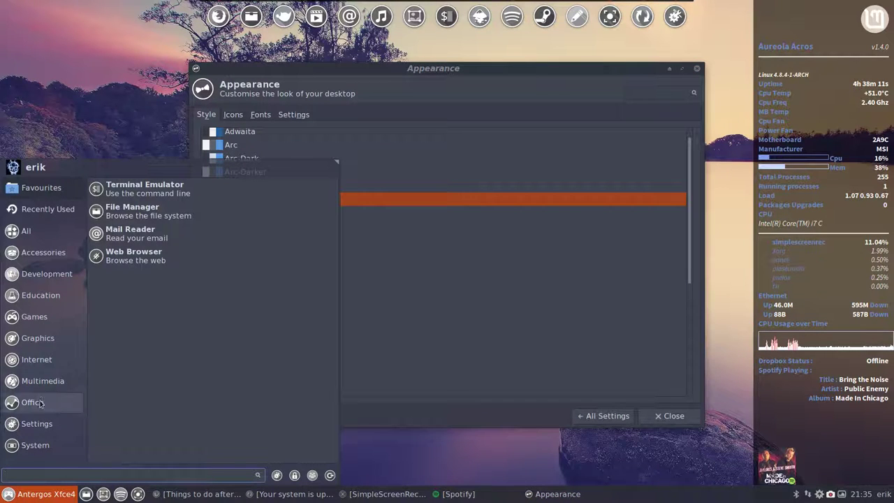
mouse_move(47, 274)
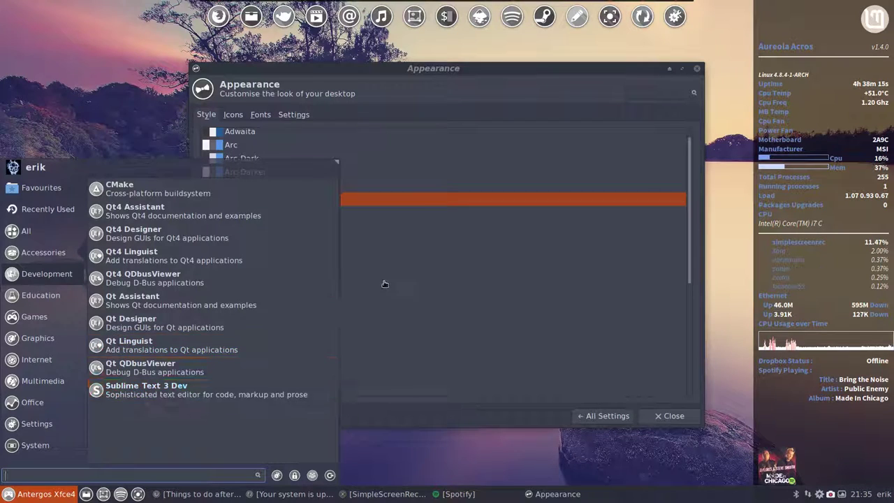
left_click(328, 198)
left_click(248, 162)
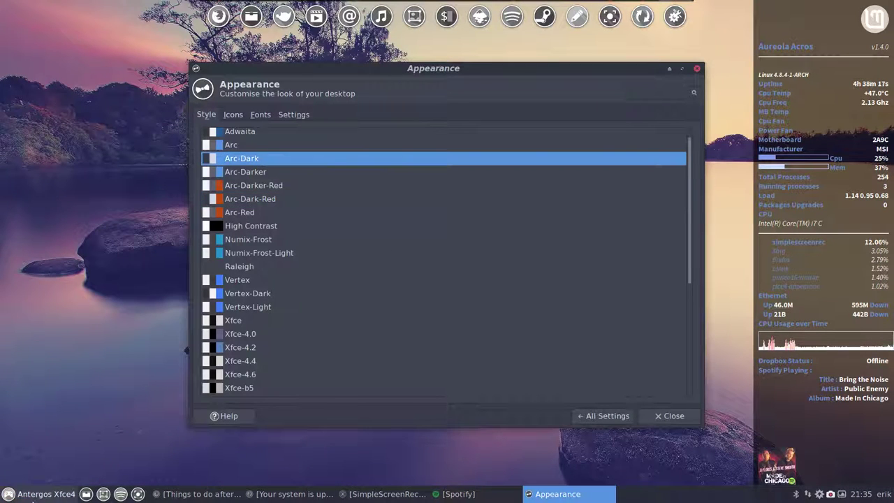
left_click(42, 493)
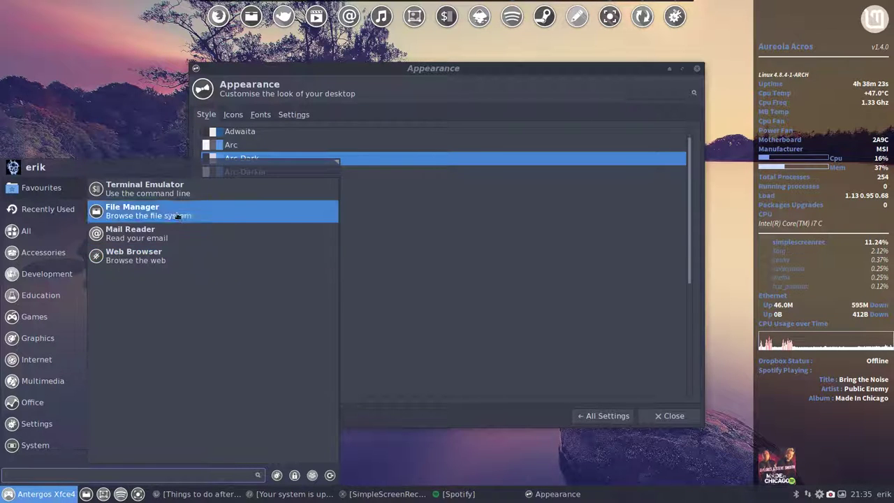
left_click(359, 201)
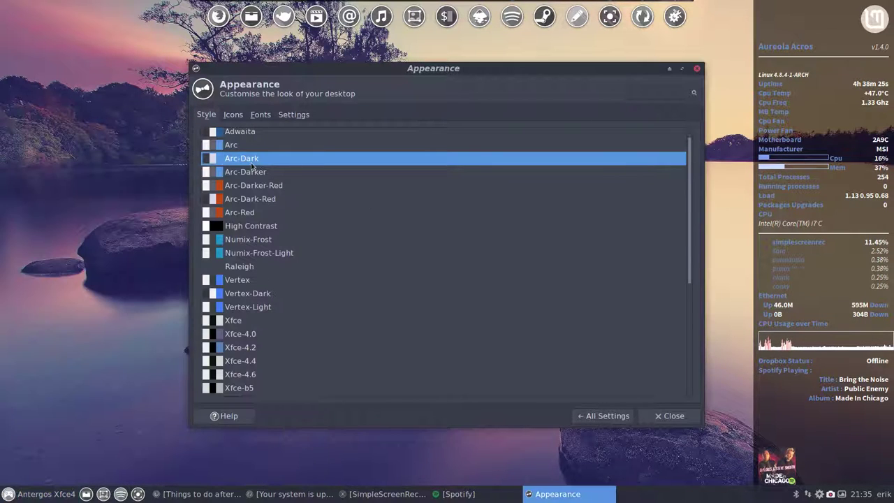
left_click(250, 200)
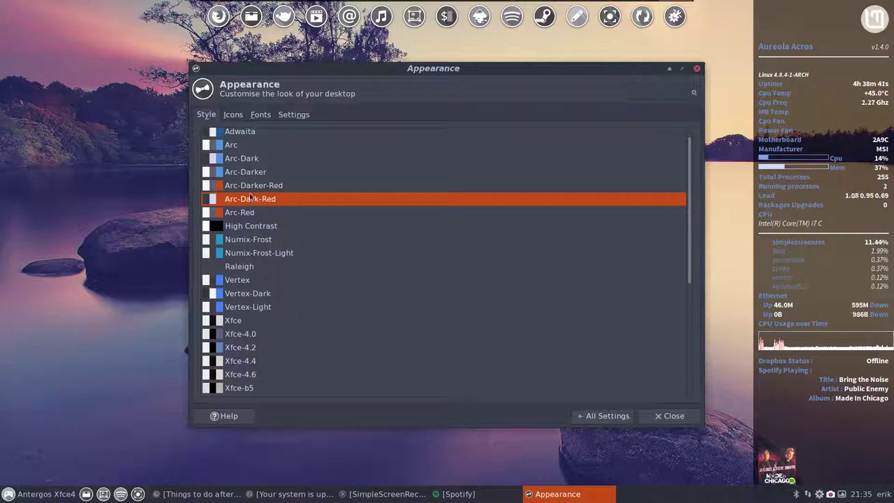
Change the icon theme to Surfn Arch
left_click(234, 116)
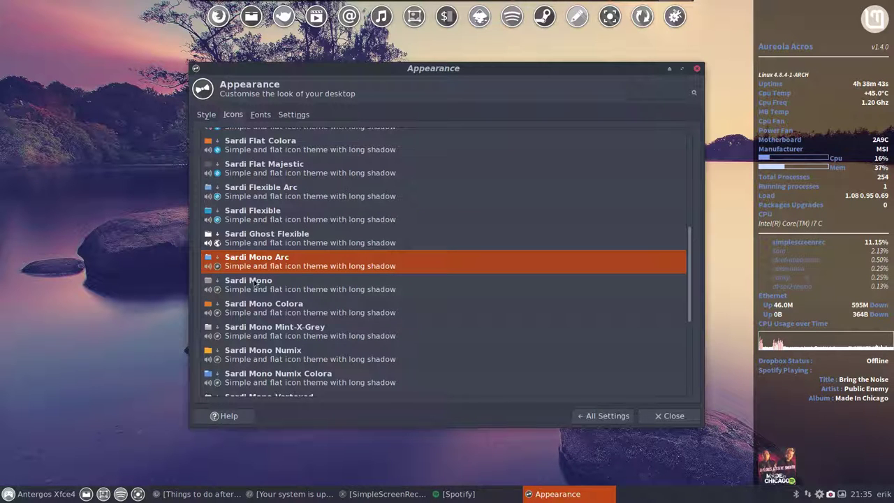
scroll(253, 296, "up", 2)
scroll(253, 297, "down", 6)
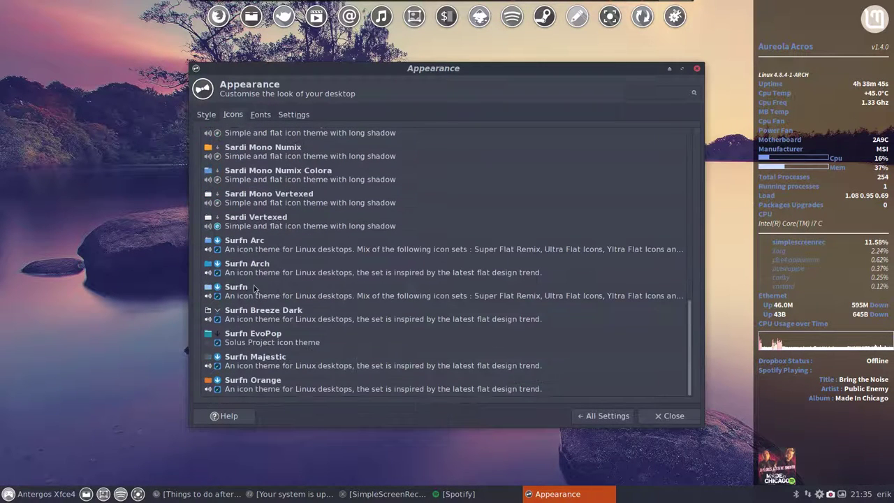
left_click(260, 274)
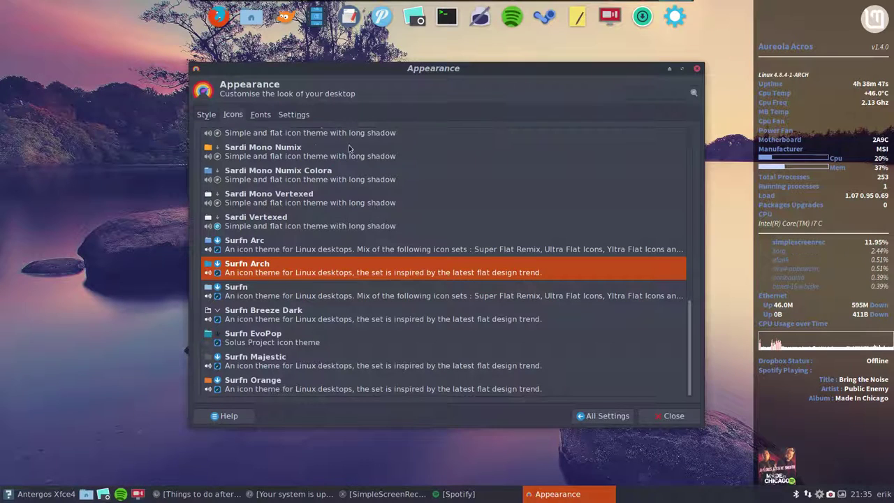
Set the default font to Sans Regular at size 13
left_click(268, 117)
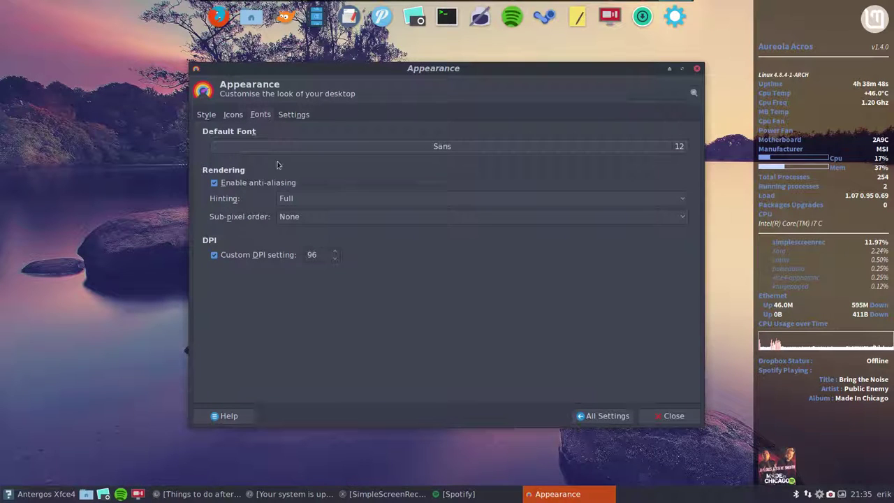
left_click(679, 148)
left_click(533, 248)
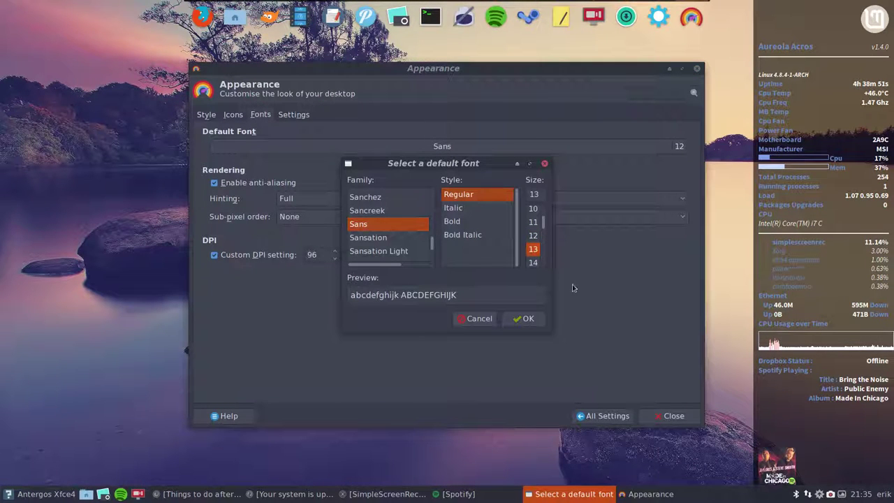
left_click(526, 319)
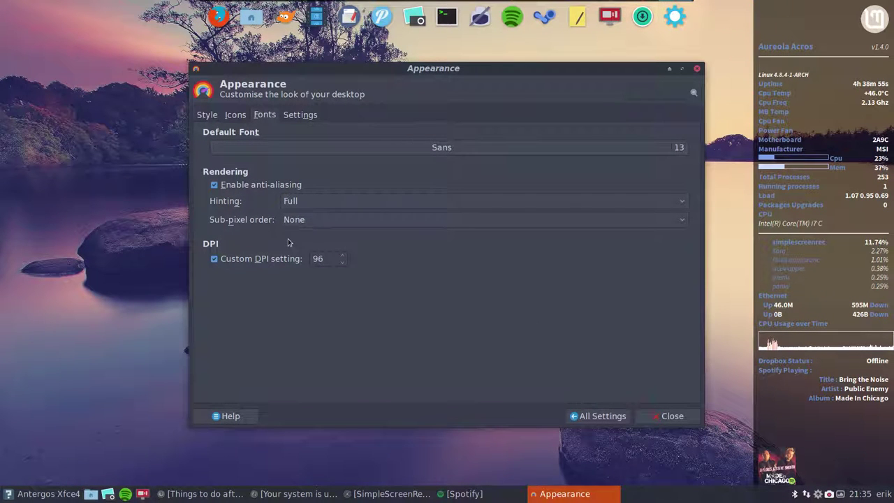
Review the Appearance toolbar, menu and event sound options, and browse the Desktop background, menu and icon settings
left_click(302, 116)
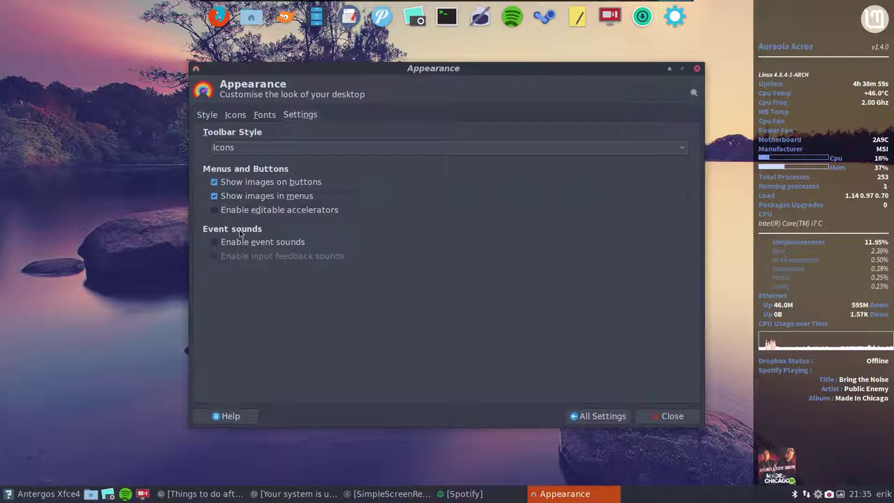
left_click(589, 413)
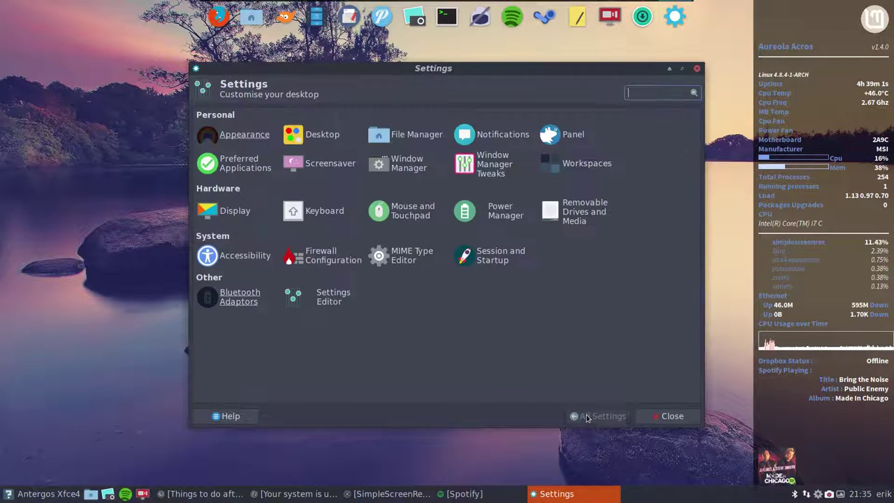
left_click(326, 139)
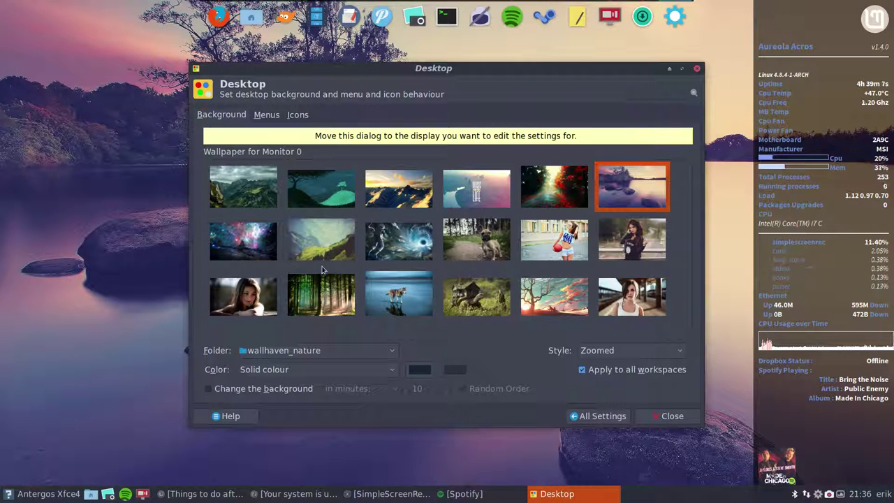
left_click(267, 115)
left_click(296, 117)
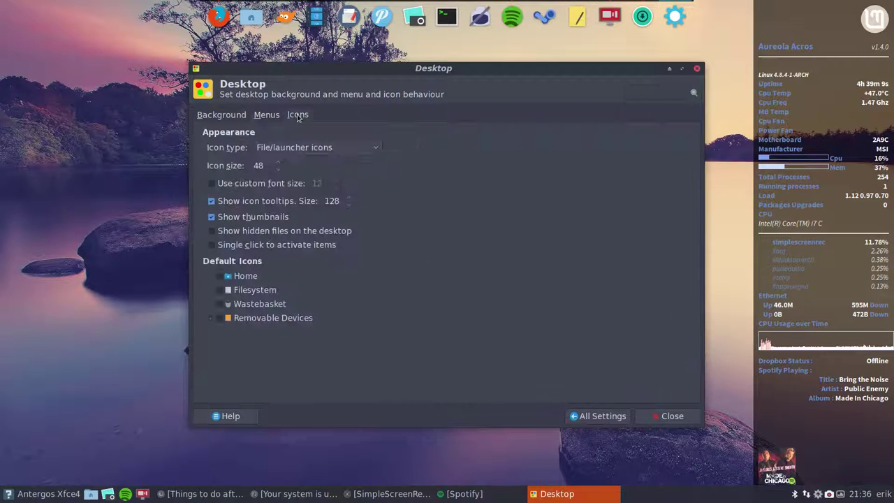
Show the Home, Filesystem, Wastebasket and Removable Devices icons on the desktop and hide all four again
left_click(220, 276)
left_click(219, 290)
left_click(220, 304)
left_click(220, 318)
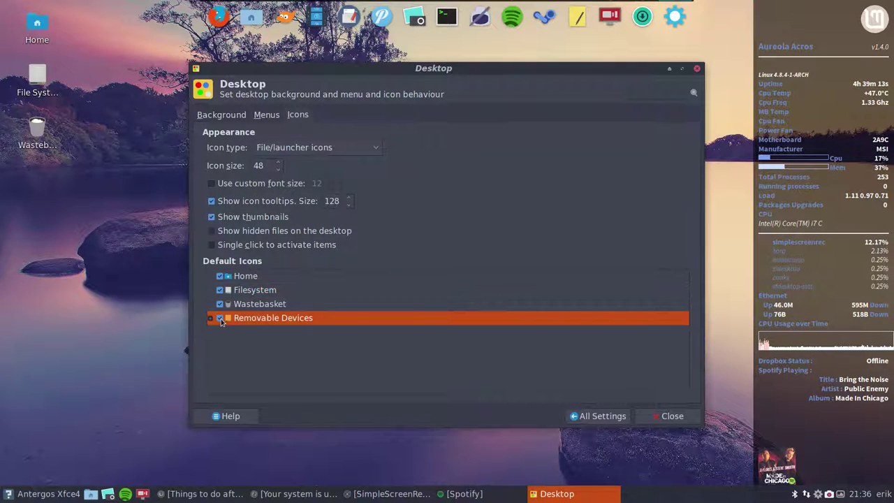
left_click(220, 318)
left_click(220, 304)
left_click(220, 289)
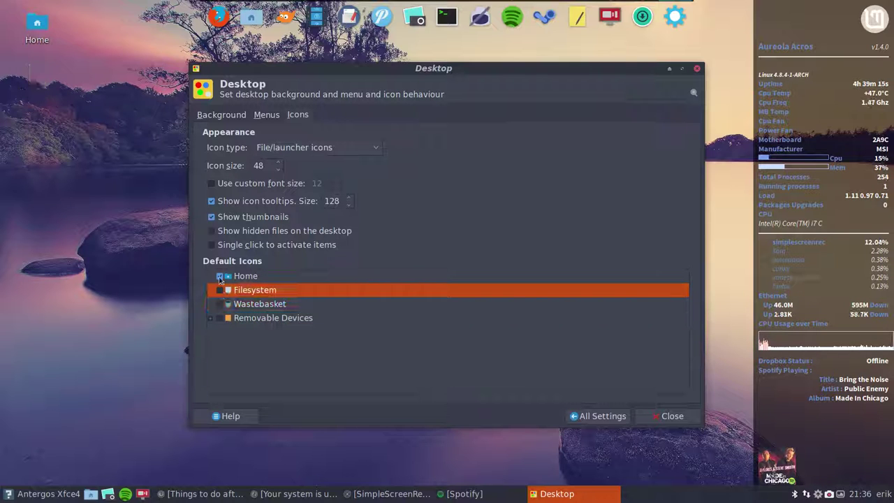
left_click(220, 276)
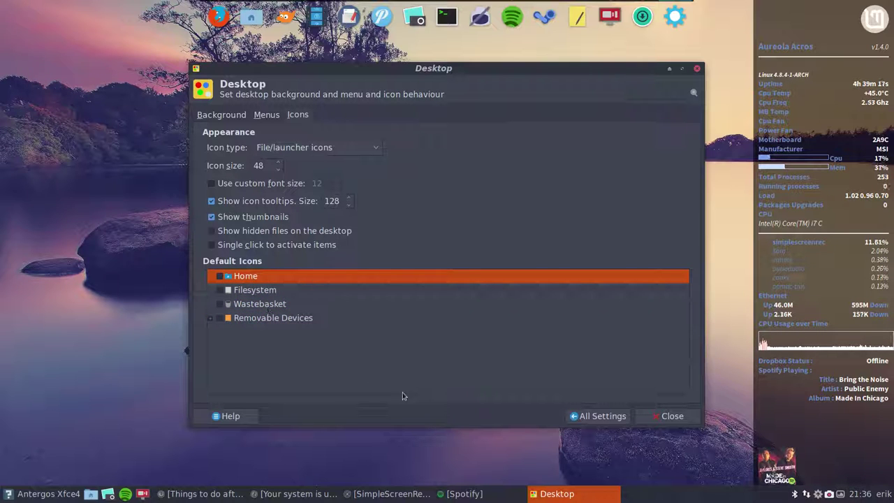
Review the Panel display settings and the File Manager display preferences without changing anything
left_click(605, 416)
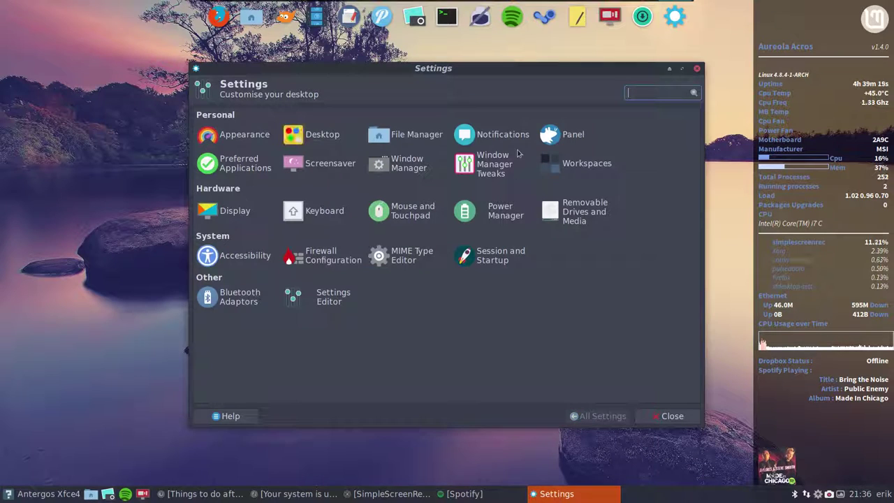
left_click(575, 138)
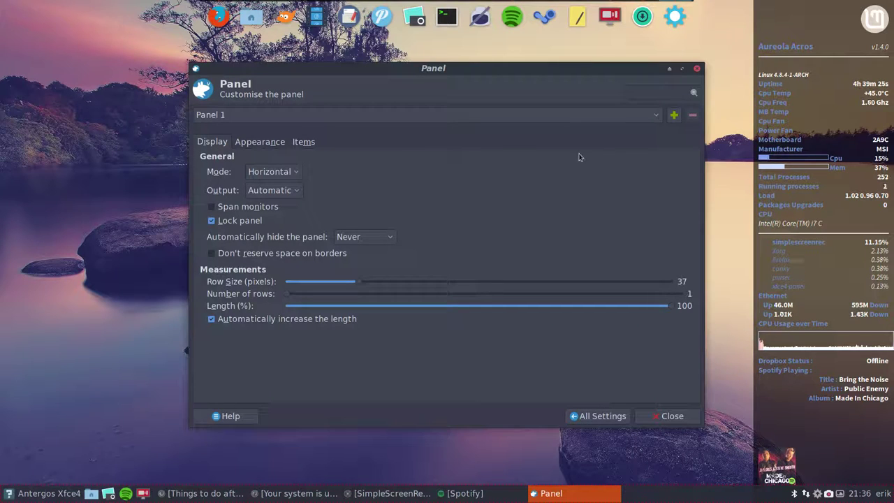
left_click(599, 416)
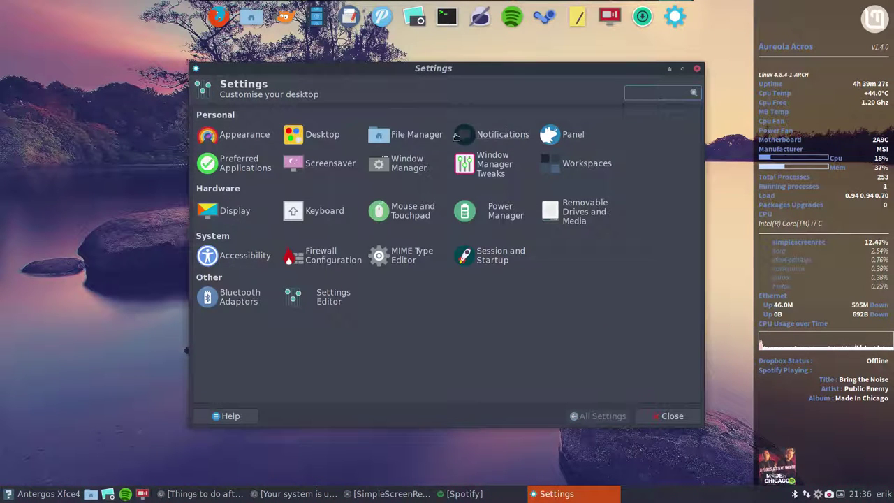
left_click(388, 137)
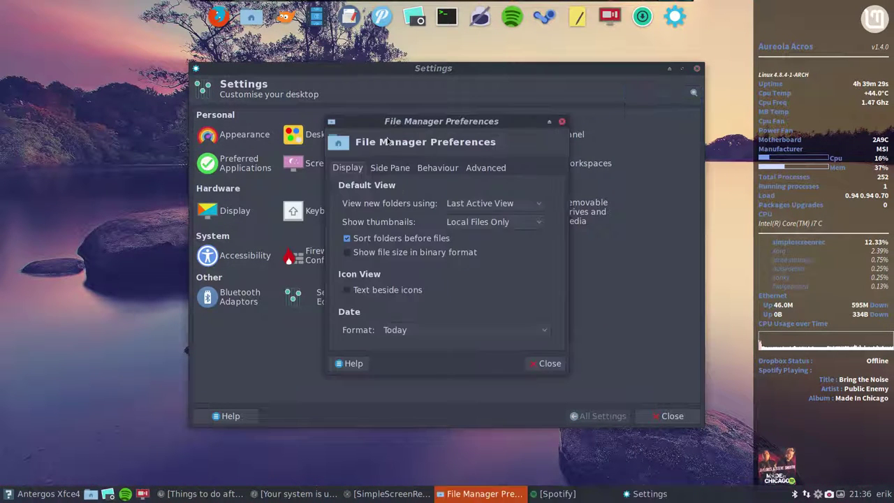
left_click(546, 363)
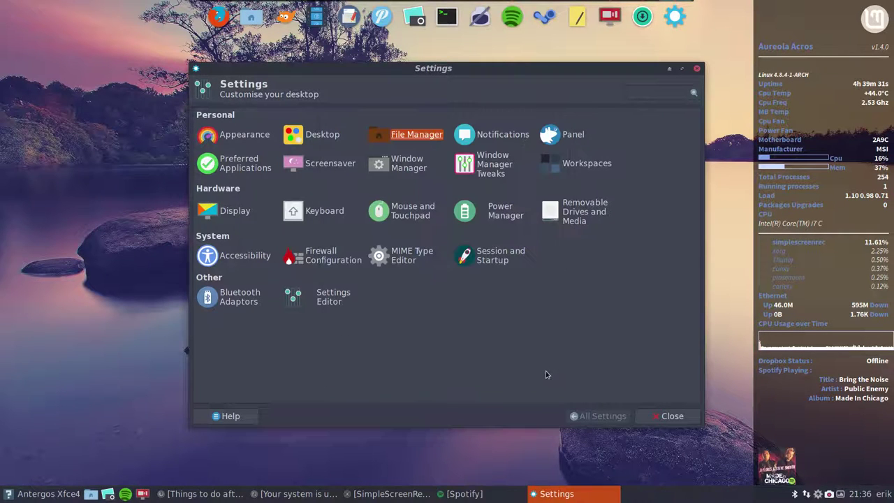
Review the available web browsers in Preferred Applications and keep Mozilla Firefox selected
left_click(237, 164)
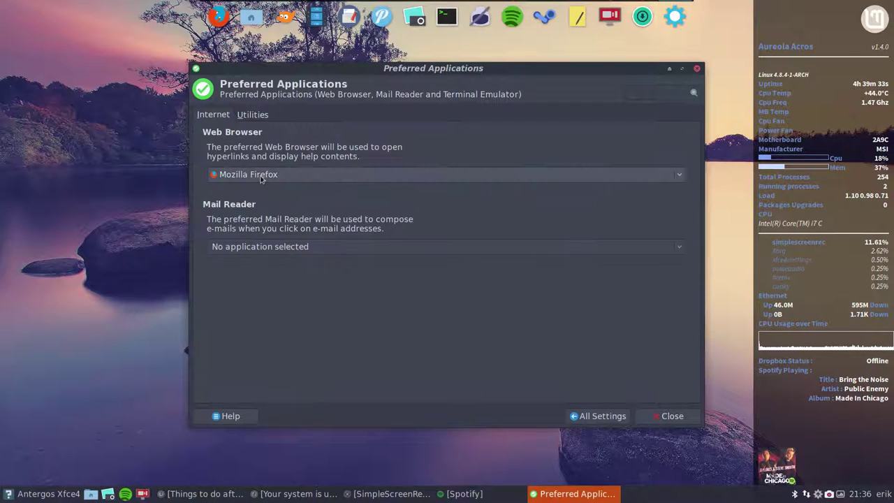
left_click(260, 176)
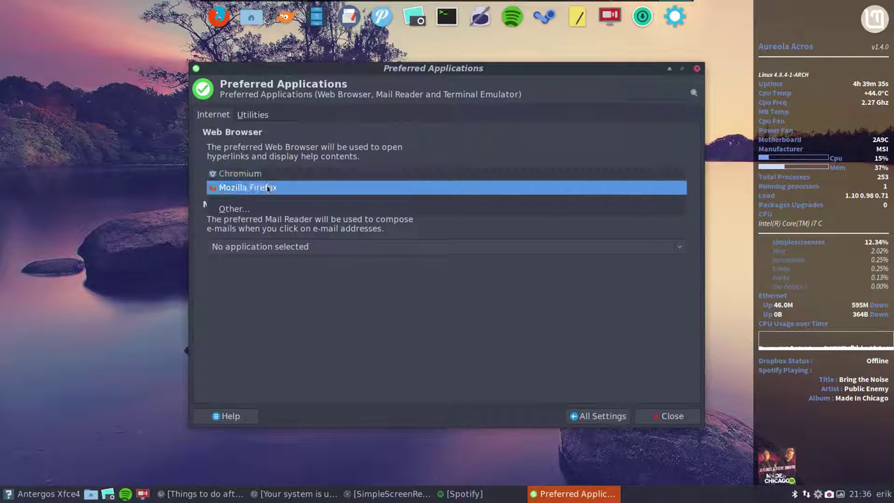
left_click(273, 187)
left_click(283, 176)
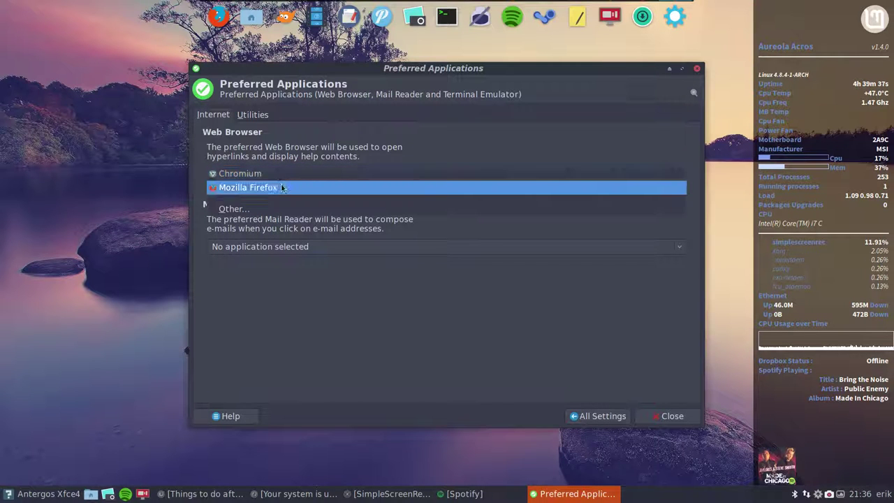
left_click(284, 187)
left_click(600, 416)
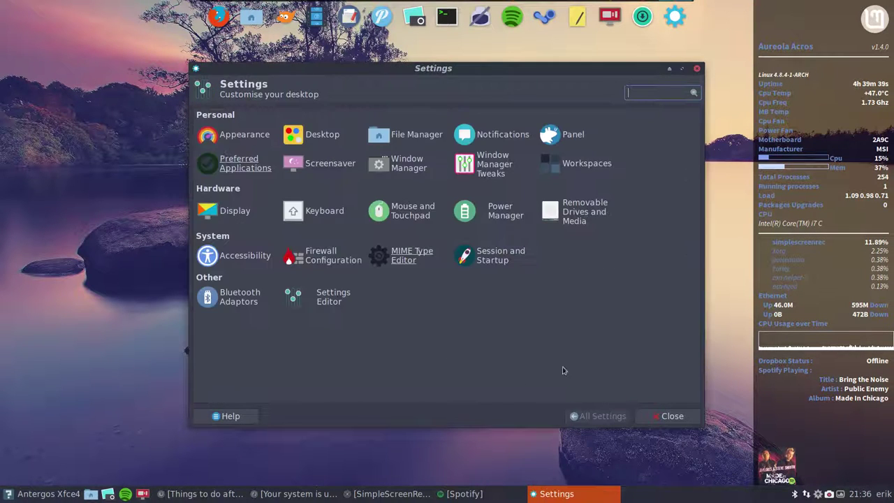
Compare the Default, Arc-Dark and Arc-Dark-Red themes in the Window Manager settings and apply Arc-Dark-Red
left_click(405, 167)
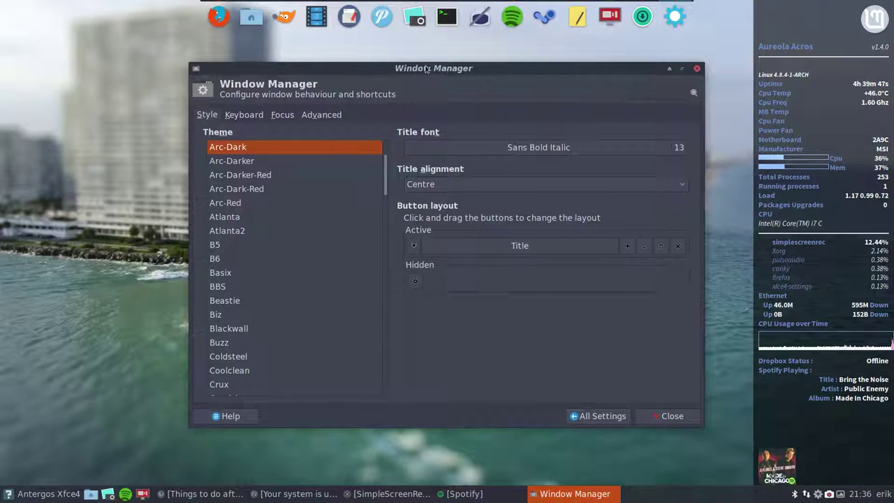
scroll(257, 171, "up", 3)
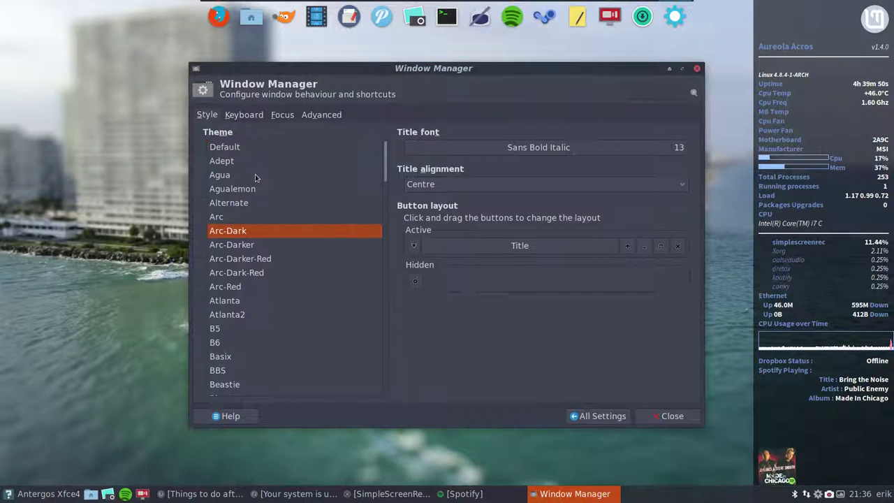
left_click(255, 173)
left_click(264, 152)
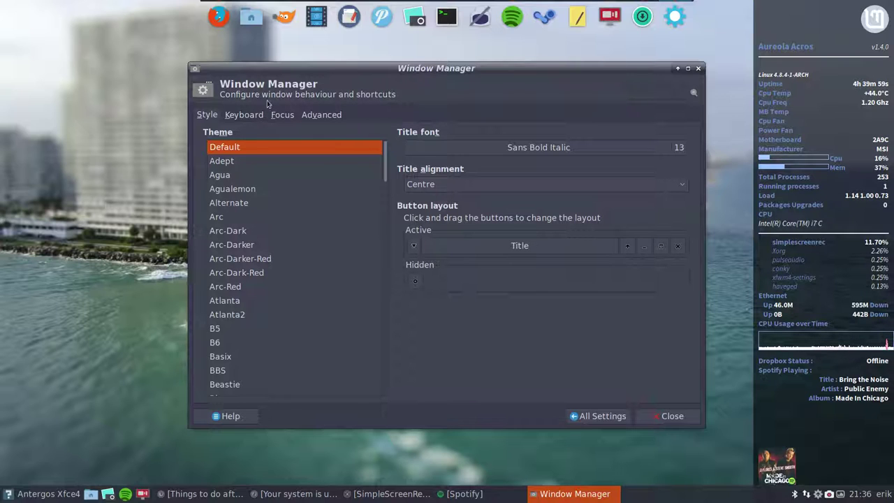
left_click(243, 238)
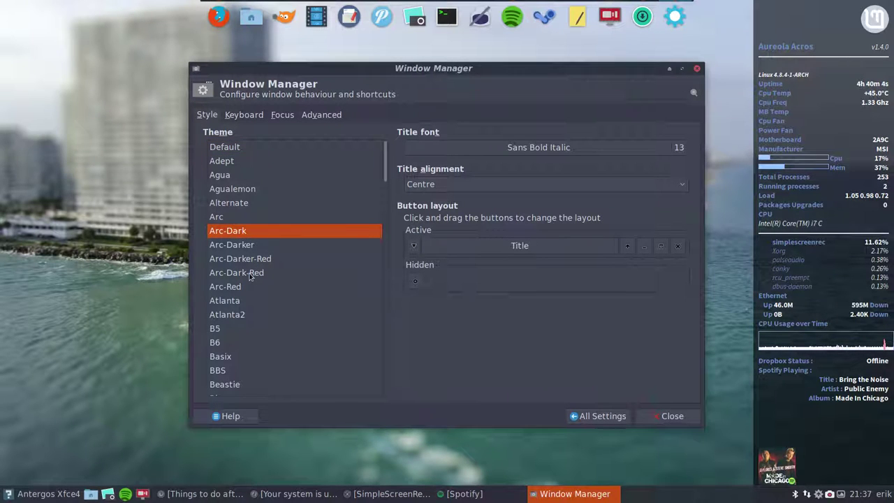
left_click(249, 274)
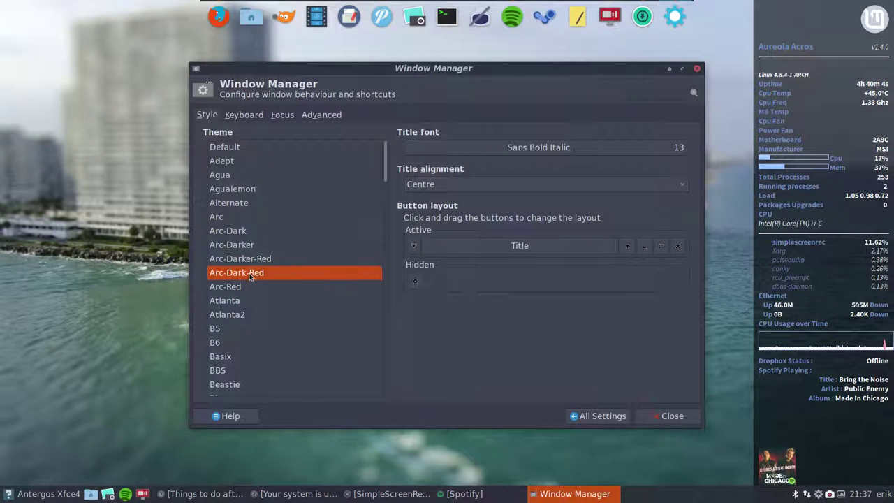
left_click(245, 233)
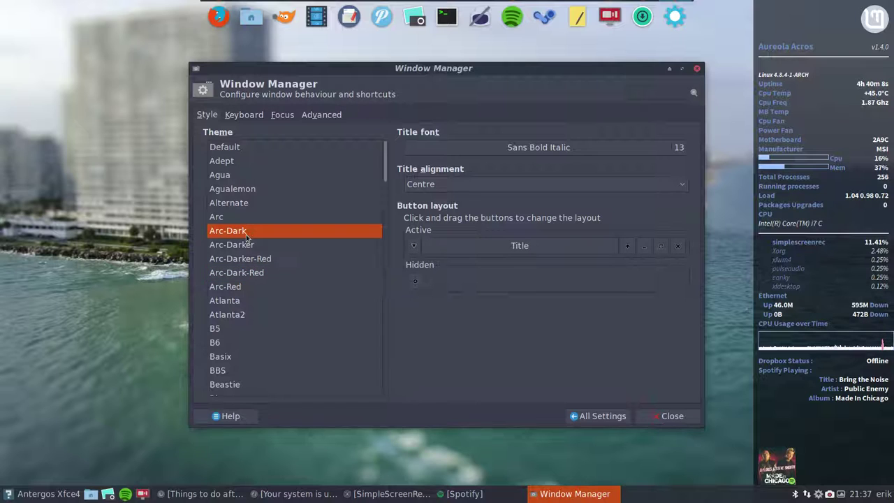
left_click(246, 273)
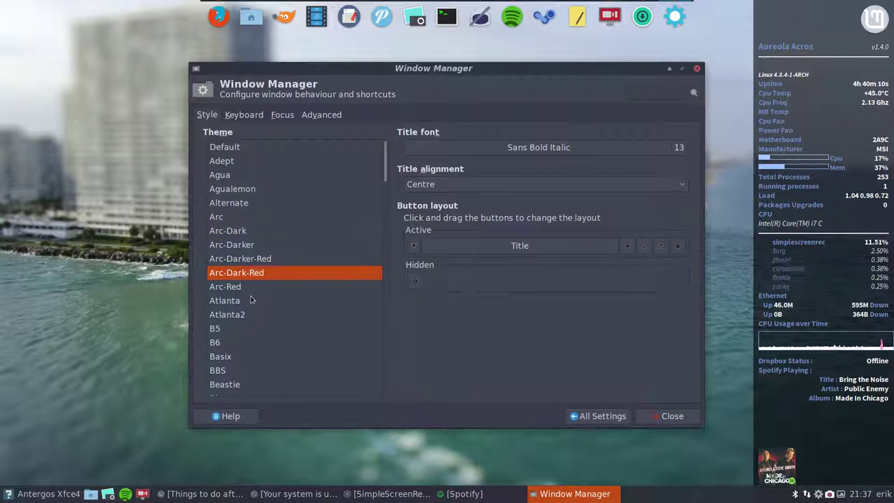
Preview the window themes from Atlanta through Elberg one after another and restore Arc-Dark-Red
left_click(252, 299)
key("Down")
key("Down")
key("Down")
key("Down")
key("Down")
key("Down")
key("Down")
key("Down")
key("Down")
key("Down")
key("Down")
key("Down")
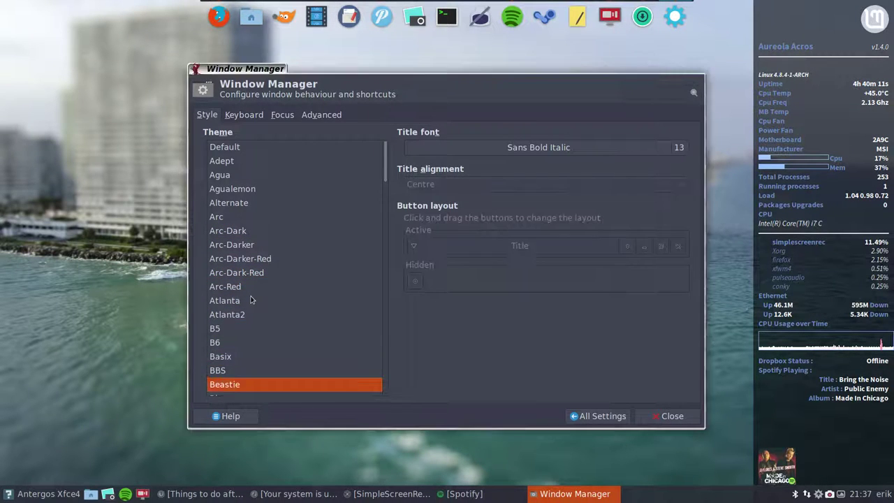
key("Down")
key("Down")
key("Down")
key("Down")
key("Down")
key("Down")
key("Down")
key("Down")
key("Down")
key("Down")
key("Down")
key("Down")
key("Down")
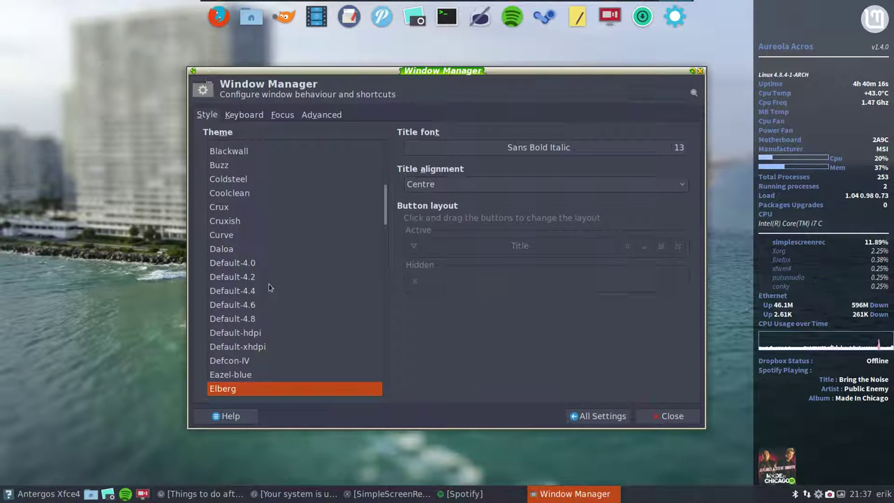
scroll(285, 279, "up", 5)
scroll(284, 279, "up", 3)
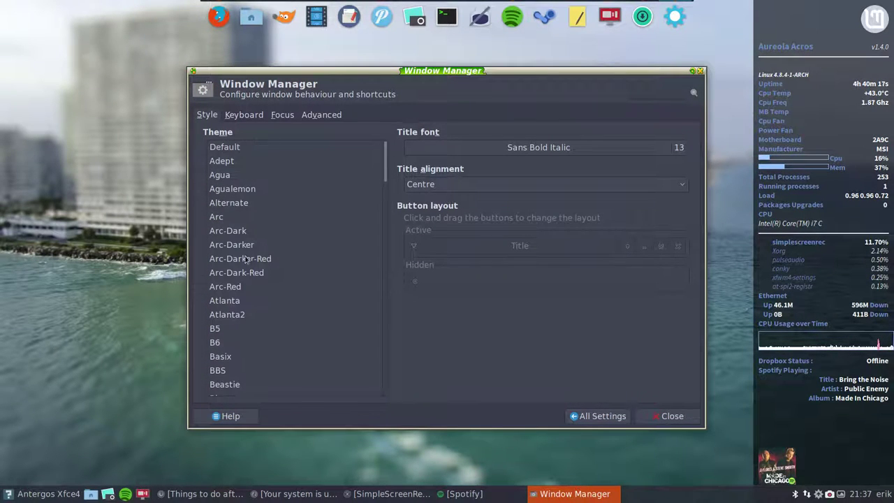
left_click(251, 273)
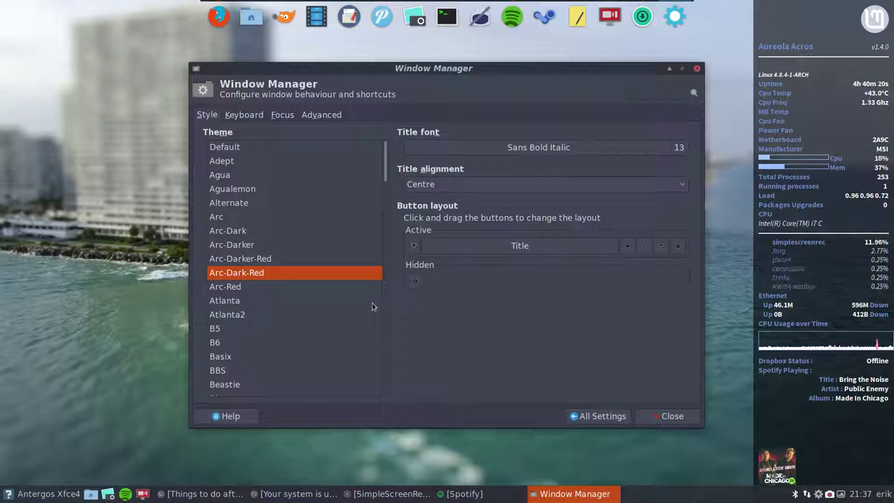
Review the Window Manager's keyboard shortcuts, focus options and advanced snapping options
left_click(254, 116)
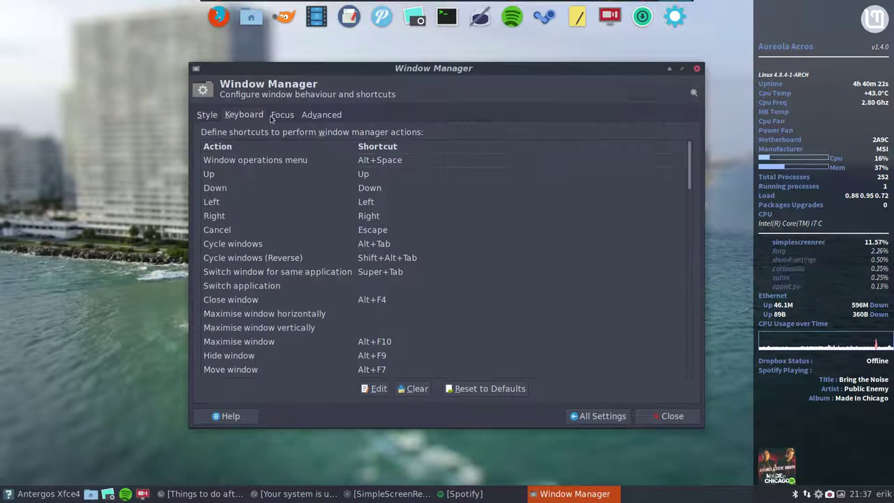
left_click(277, 118)
left_click(319, 117)
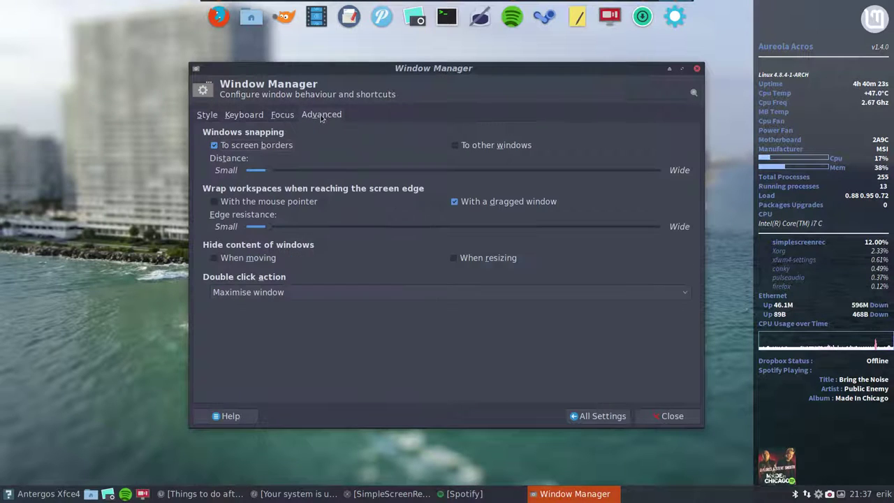
left_click(598, 416)
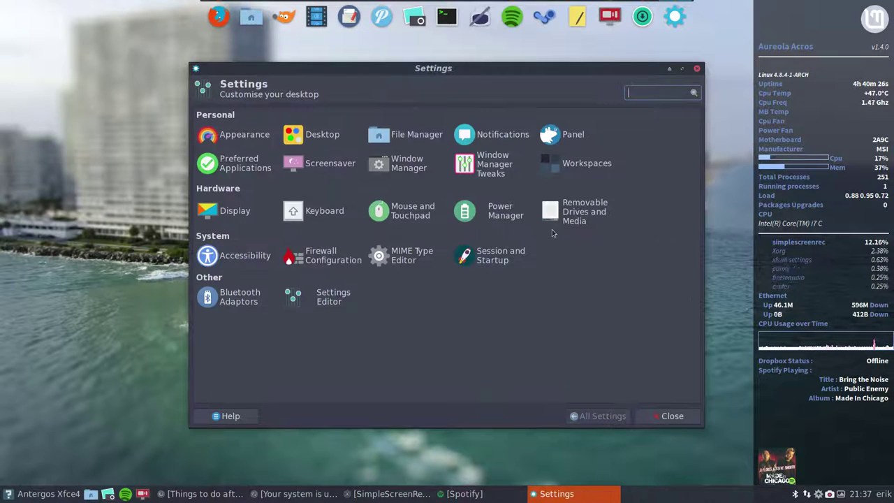
Examine the Window Manager Tweaks for cycling, focus, accessibility, workspaces, placement and the compositor
left_click(495, 165)
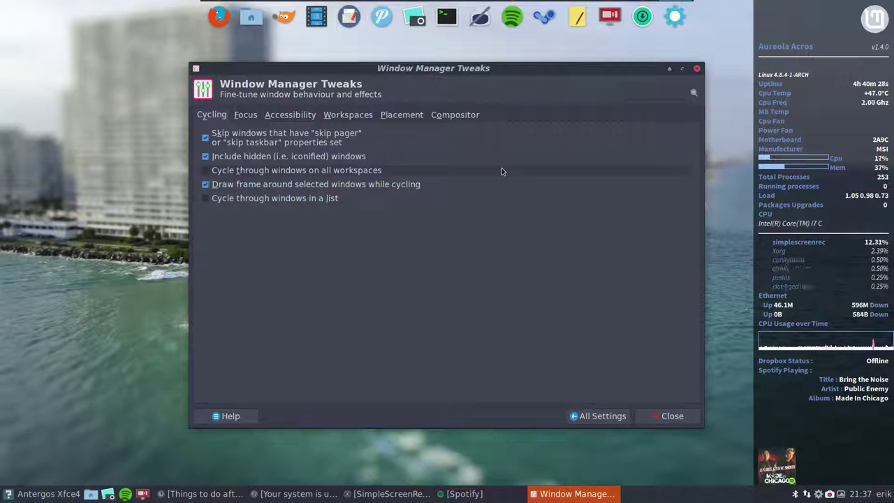
left_click(251, 115)
left_click(292, 115)
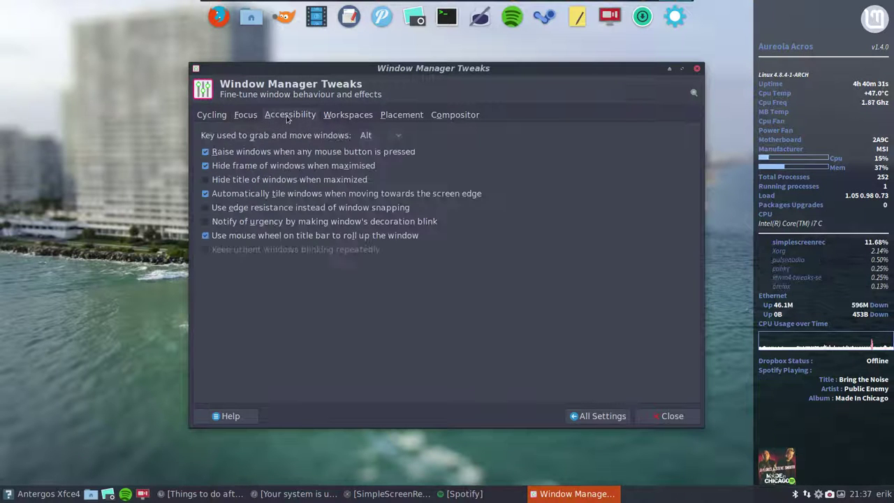
left_click(382, 117)
left_click(353, 118)
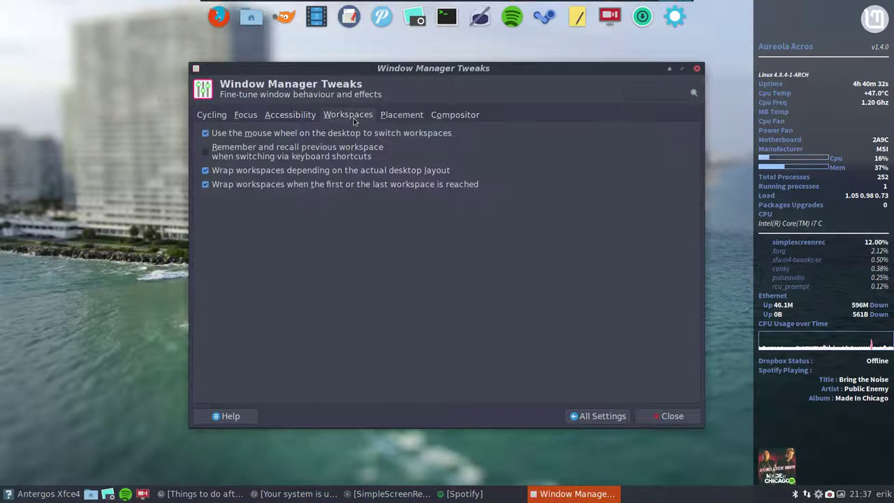
left_click(388, 120)
left_click(436, 119)
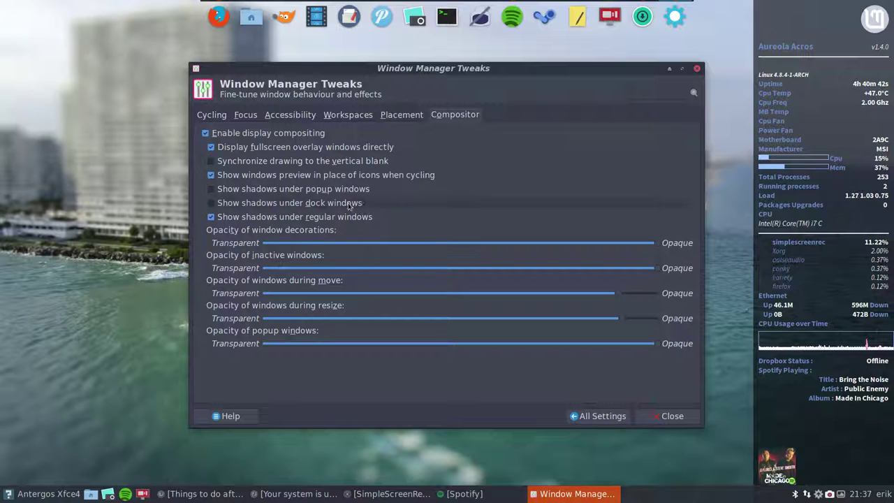
Enable shadows under dock windows, move the window away to inspect the effect, and disable the shadows again
left_click(210, 203)
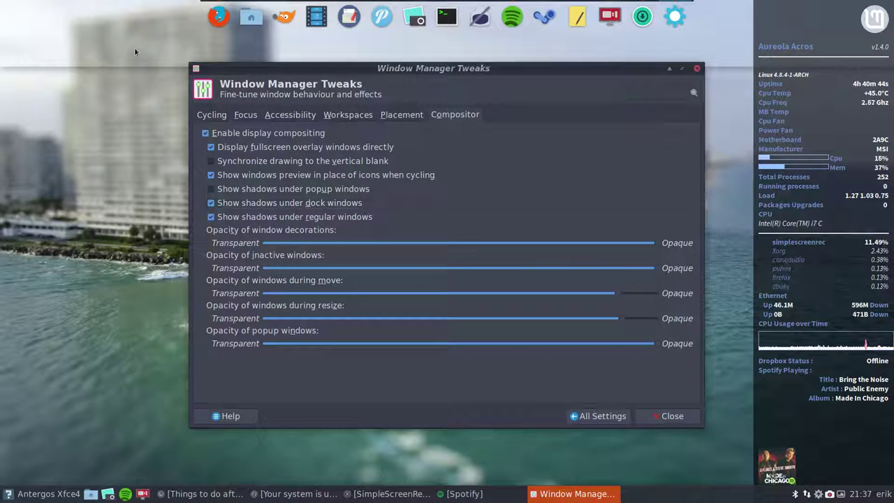
left_click_drag(260, 68, 227, 169)
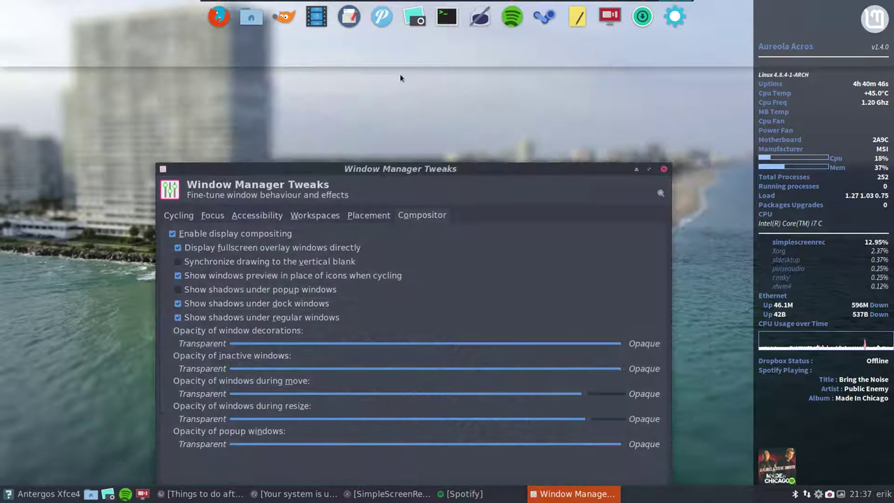
left_click_drag(430, 176, 395, 119)
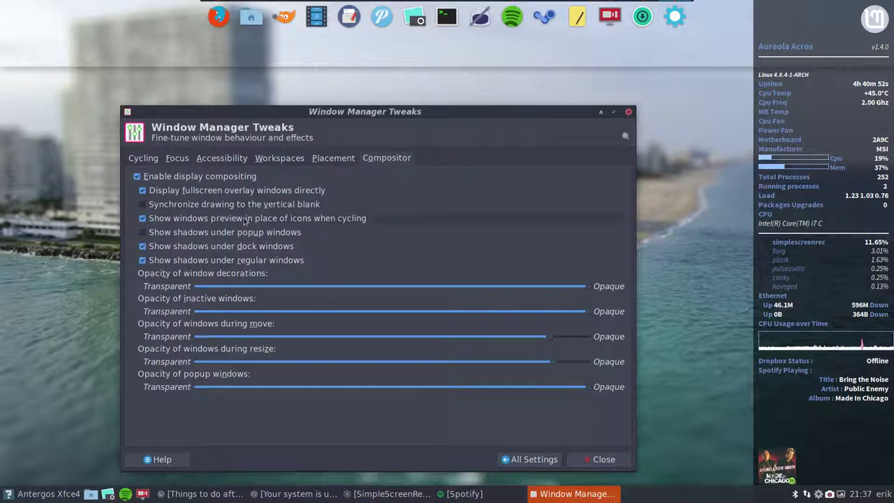
left_click(143, 246)
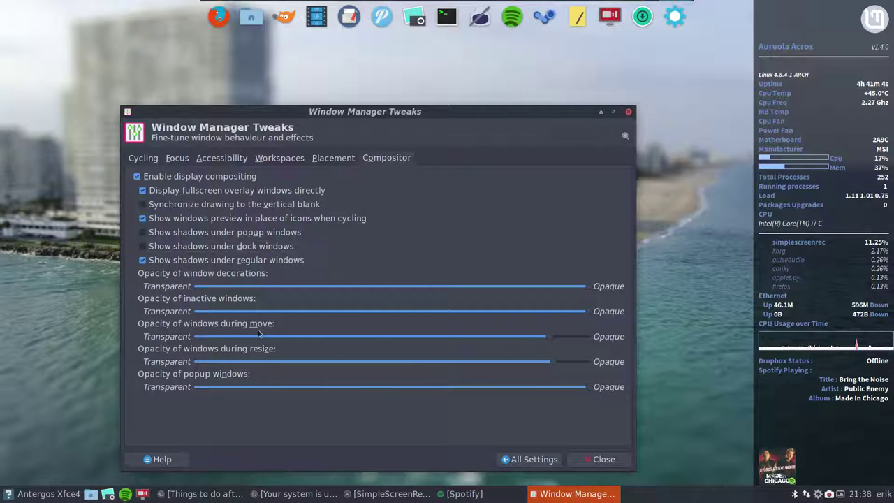
Move the Window Manager Tweaks window higher and enlarge it slightly to check its opacity during move and resize
left_click_drag(372, 113, 372, 73)
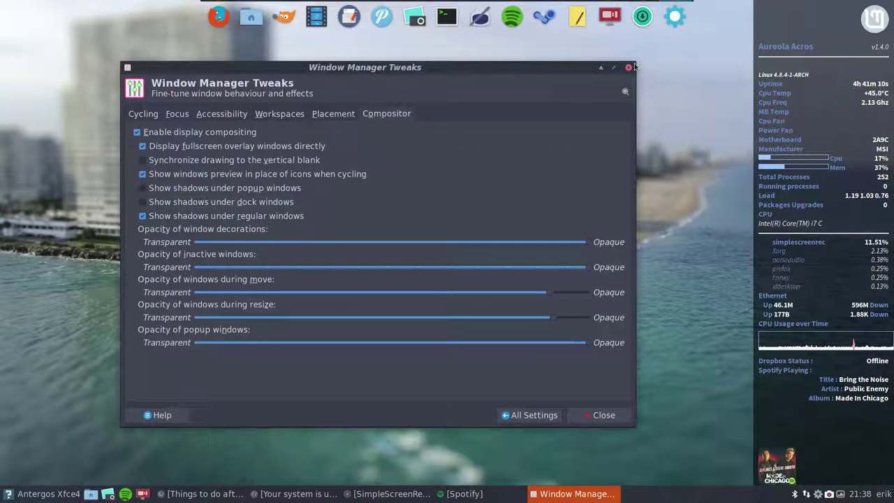
mouse_move(634, 64)
left_mouse_down()
mouse_move(634, 226)
mouse_move(638, 56)
left_mouse_up()
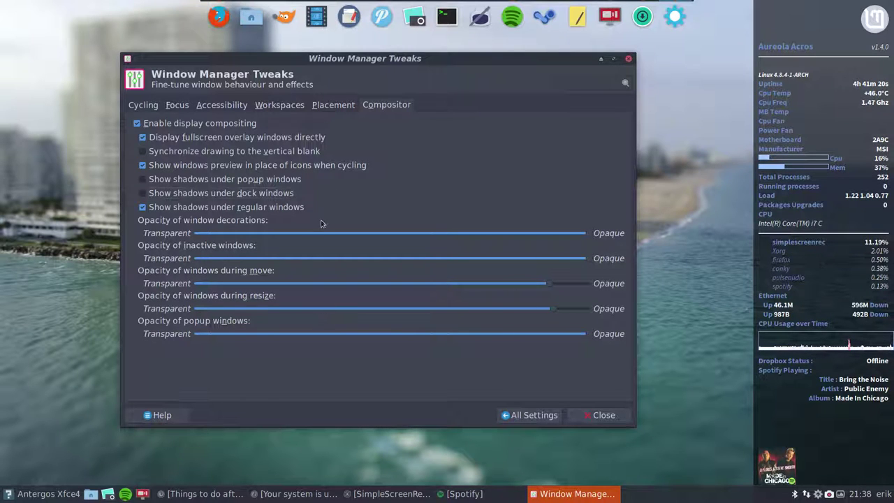
Open the Workspaces settings to check the number and names of the workspaces
left_click(515, 417)
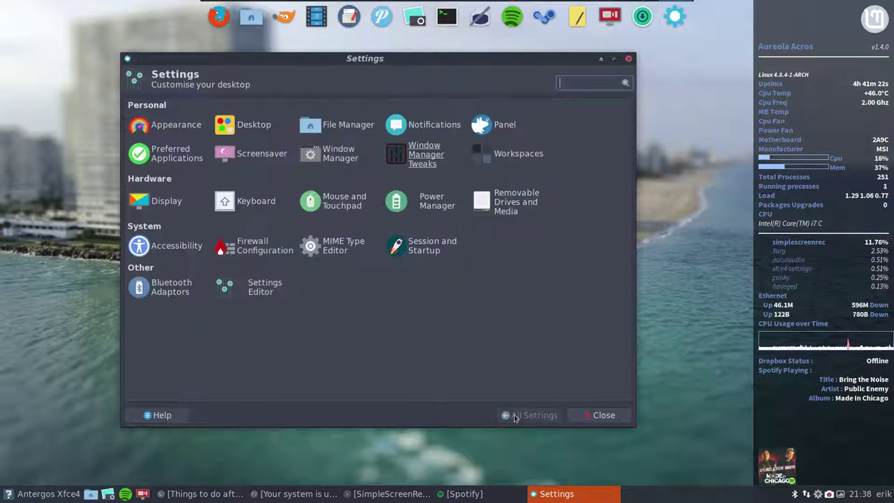
left_click(504, 156)
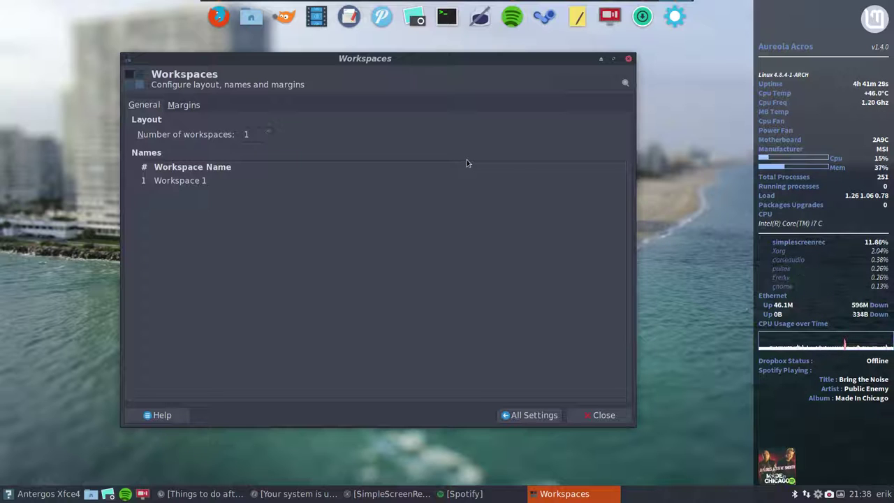
Examine the Power Manager's general, system, display and security settings, including the options for automatically locking the session
left_click(505, 416)
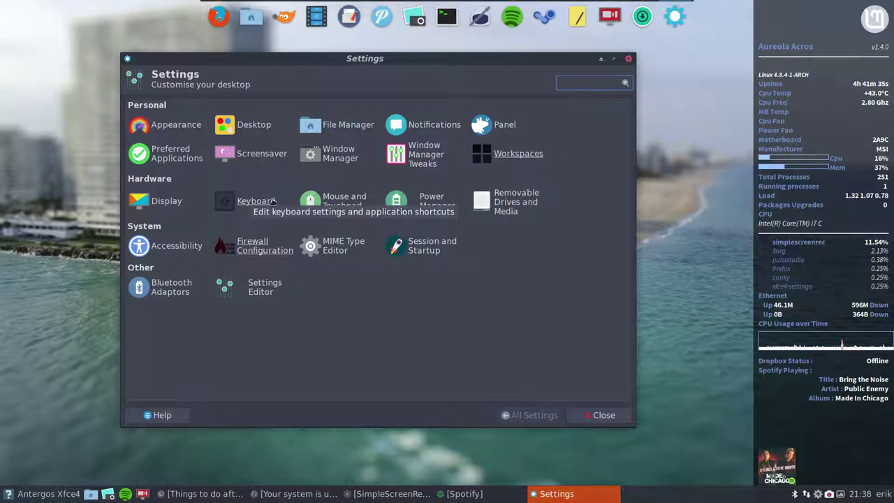
left_click(424, 202)
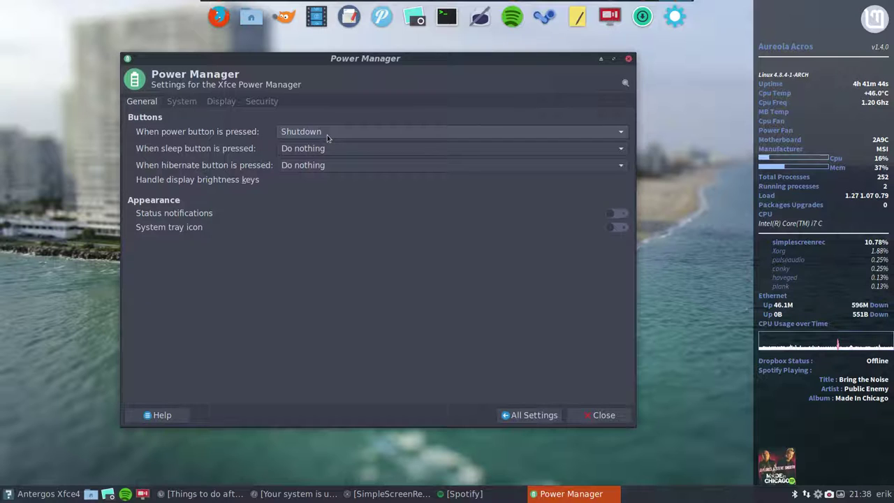
left_click(184, 102)
left_click(217, 103)
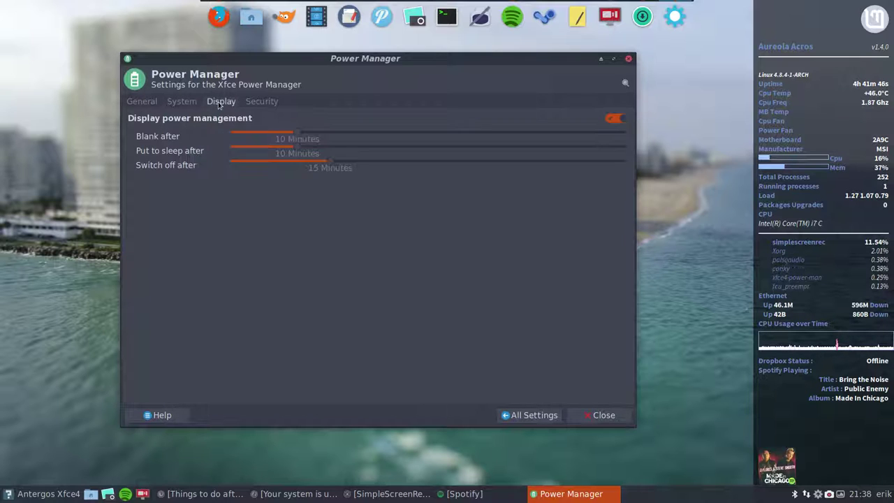
left_click(261, 104)
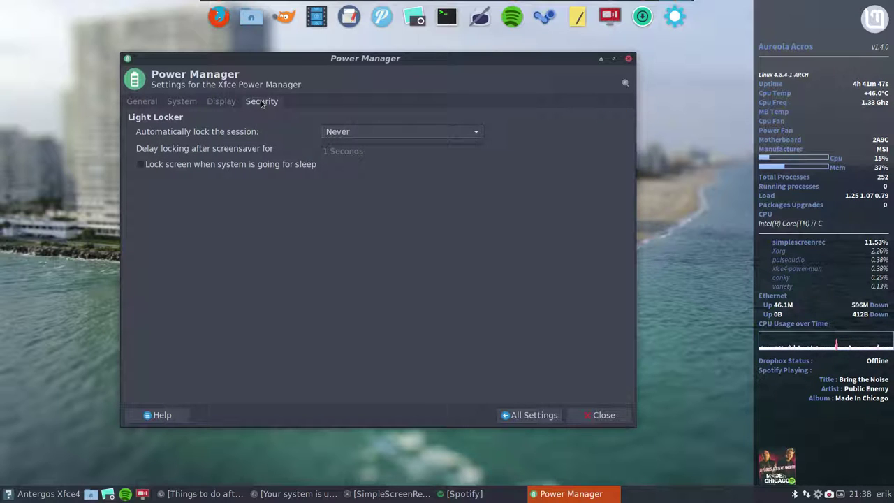
left_click(346, 132)
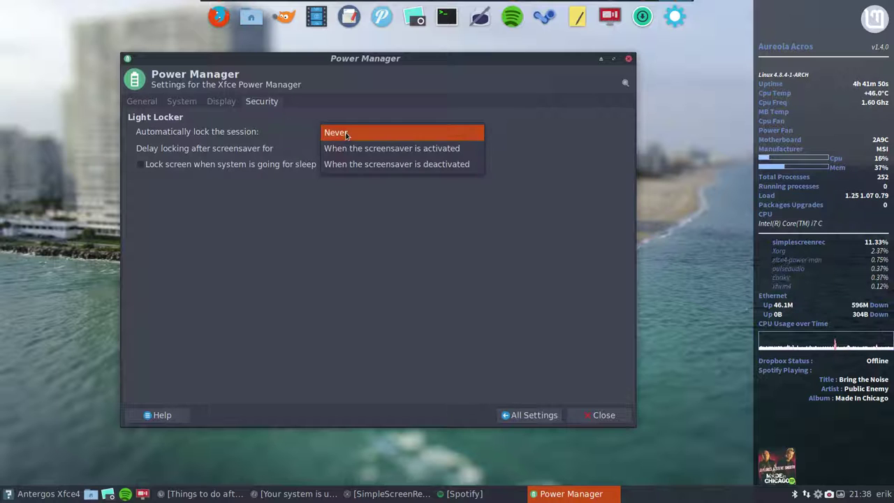
left_click(284, 133)
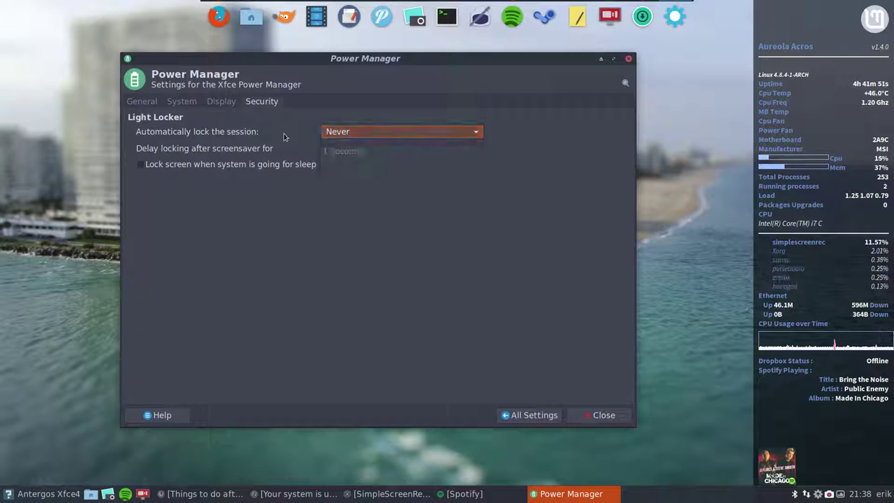
left_click(528, 416)
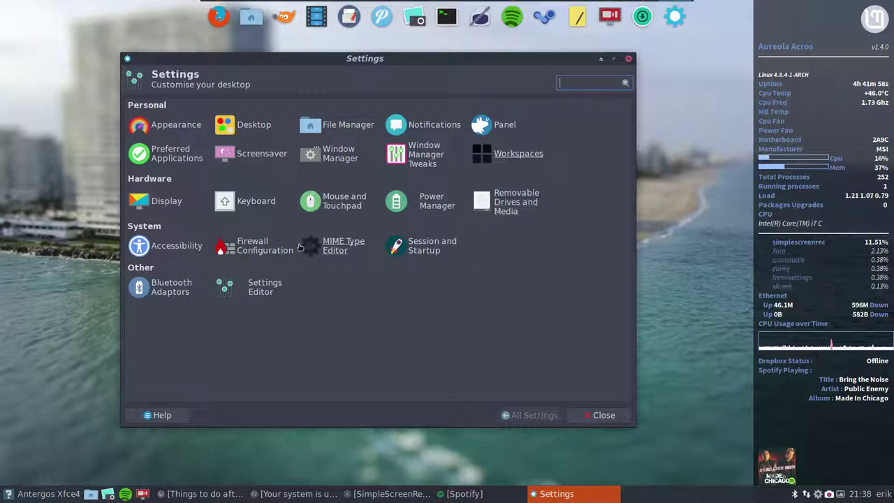
Review the Session and Startup settings, reading through the full list of applications that start automatically at login
left_click(434, 248)
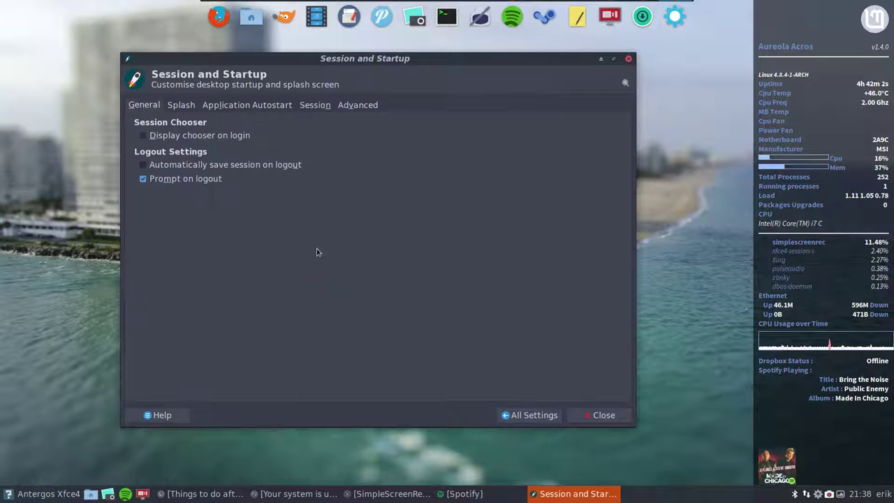
left_click(187, 107)
left_click(240, 105)
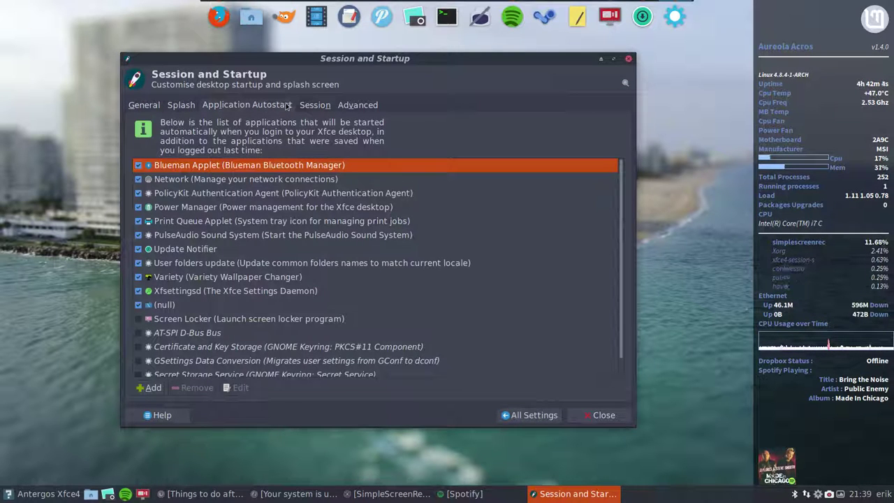
left_click(315, 106)
left_click(279, 107)
scroll(187, 258, "down", 1)
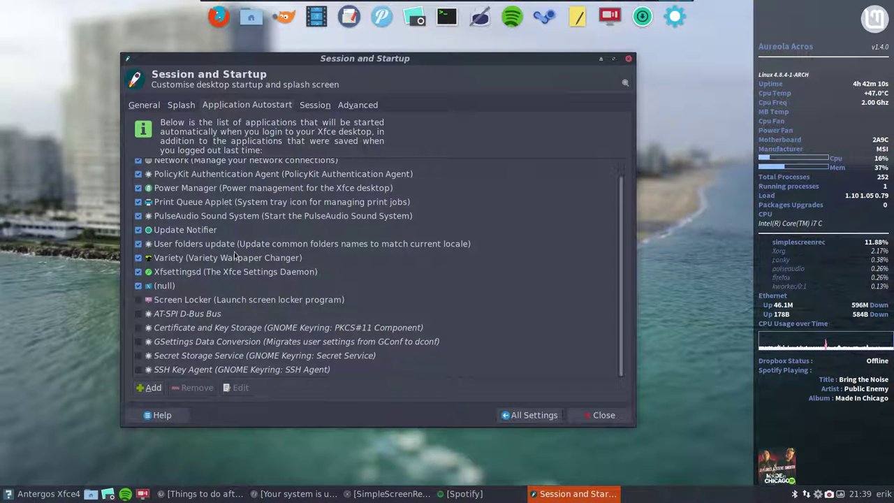
scroll(235, 255, "up", 1)
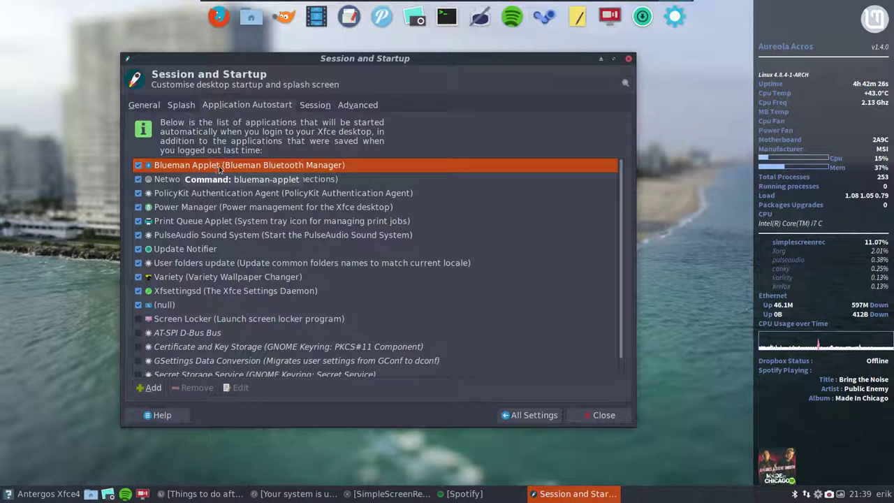
scroll(225, 258, "down", 1)
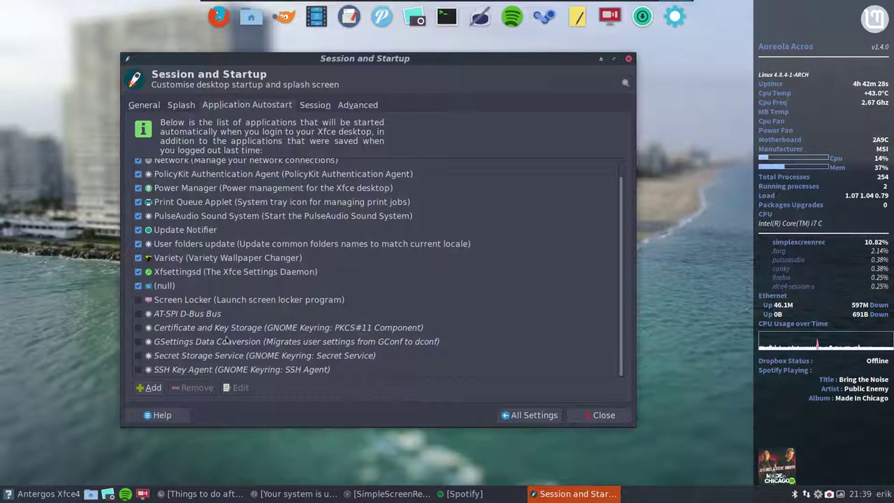
left_click(516, 414)
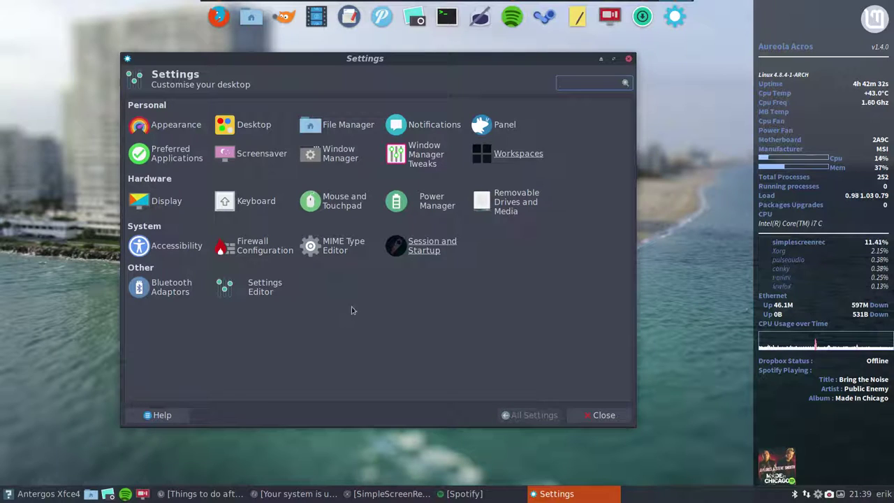
View the channels in the Settings Editor, return to the settings overview and close it
left_click(222, 287)
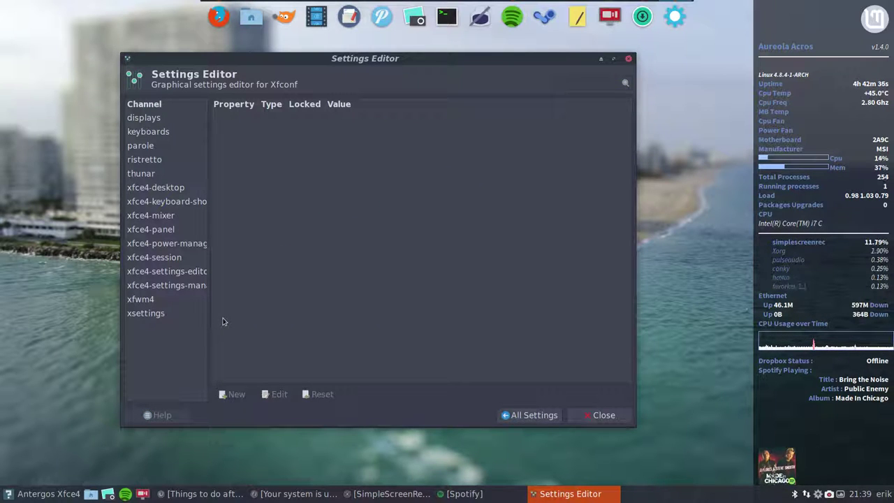
left_click(530, 415)
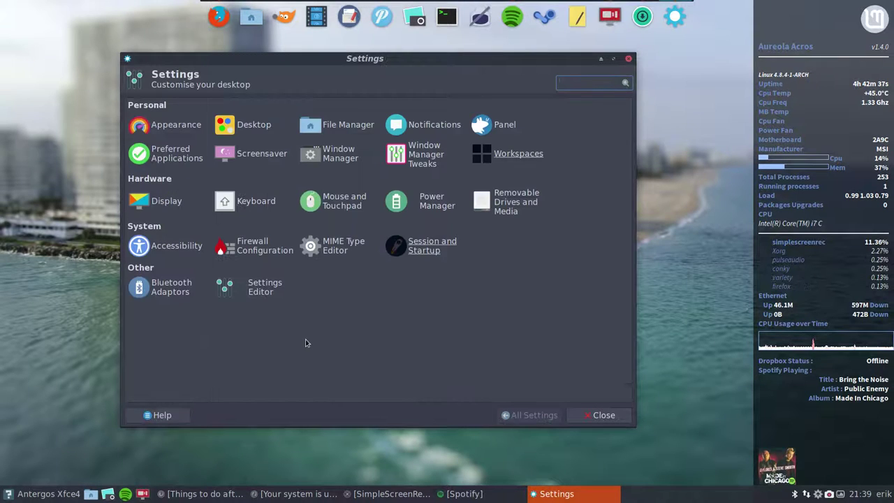
left_click(629, 60)
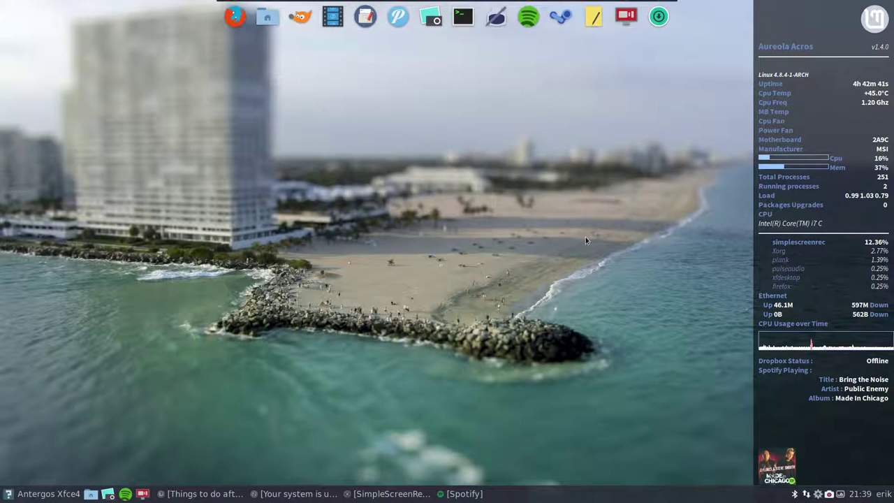
Browse the Settings and Accessories entries of the desktop's Applications menu and dismiss it without launching anything
right_click(259, 146)
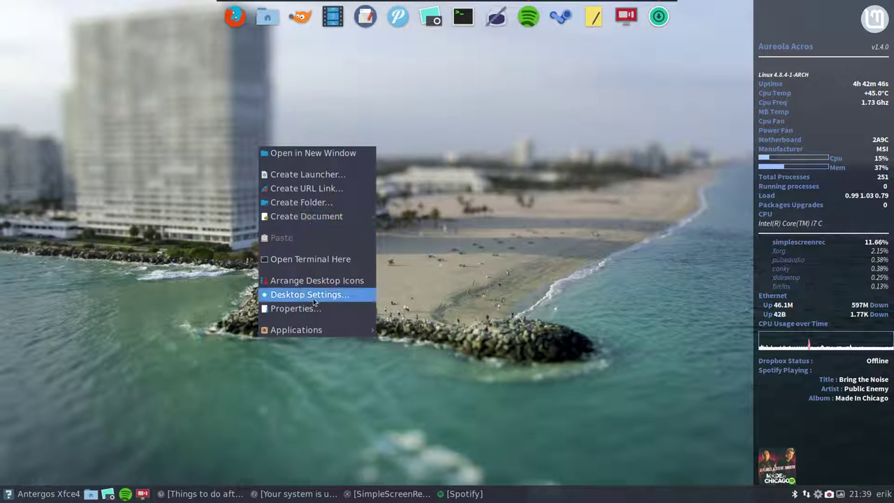
mouse_move(293, 330)
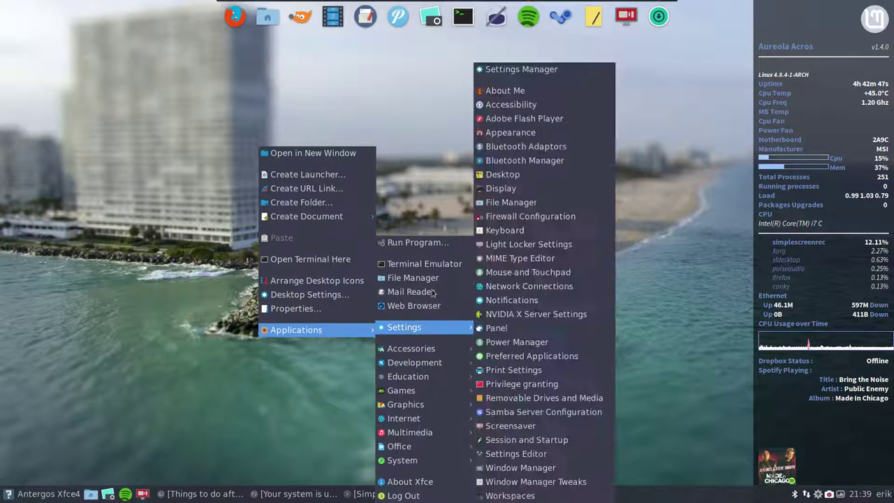
mouse_move(424, 432)
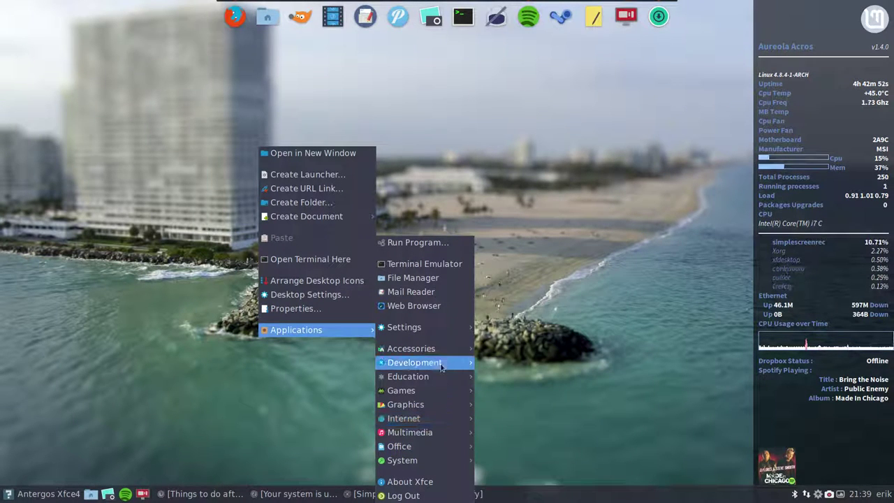
mouse_move(444, 349)
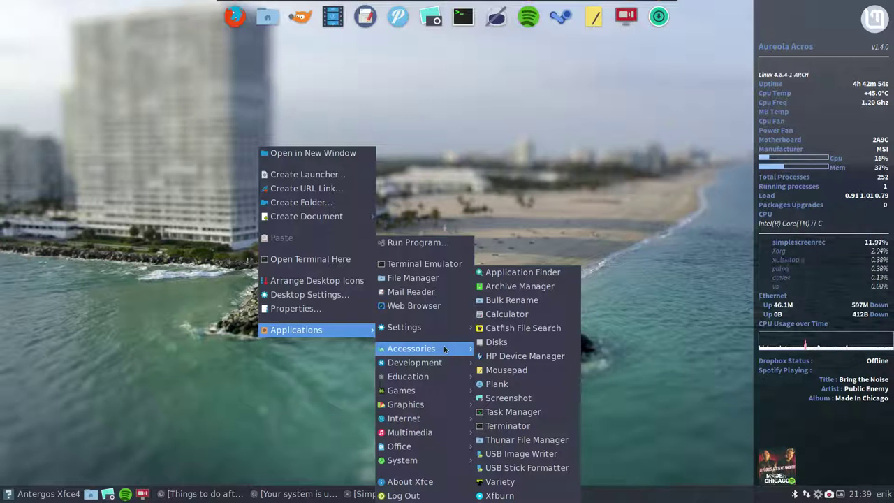
left_click(319, 352)
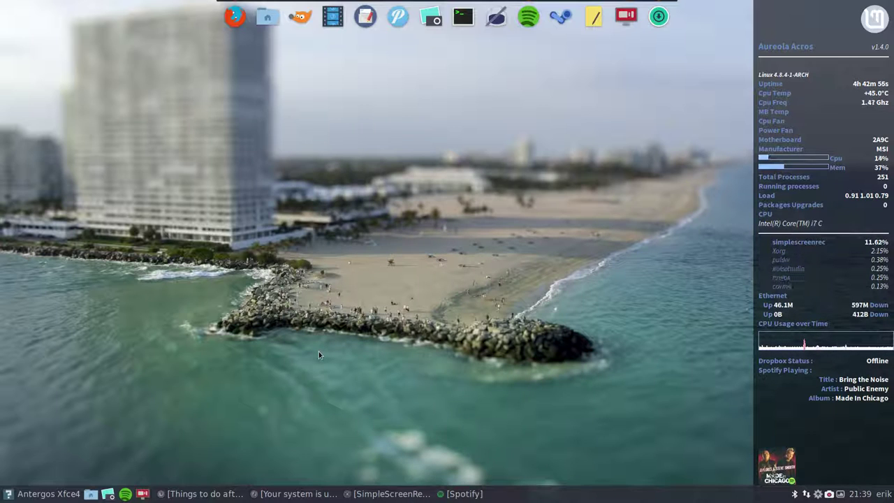
right_click(829, 493)
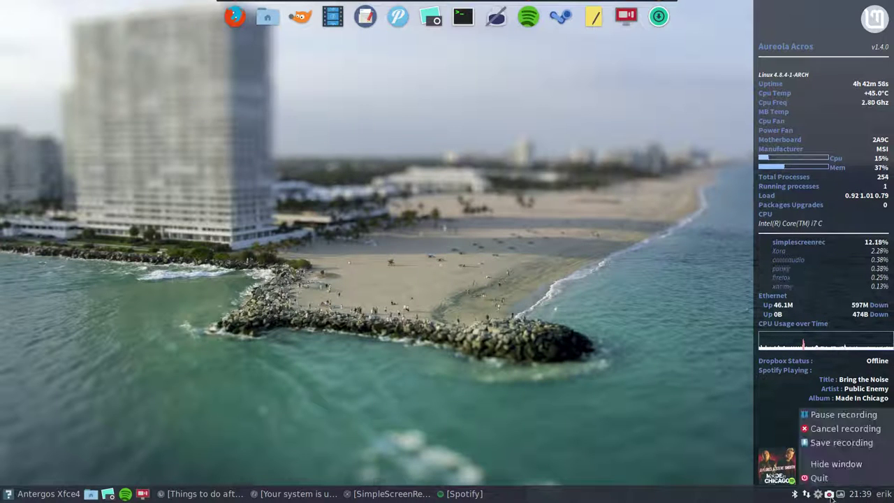
left_click(844, 414)
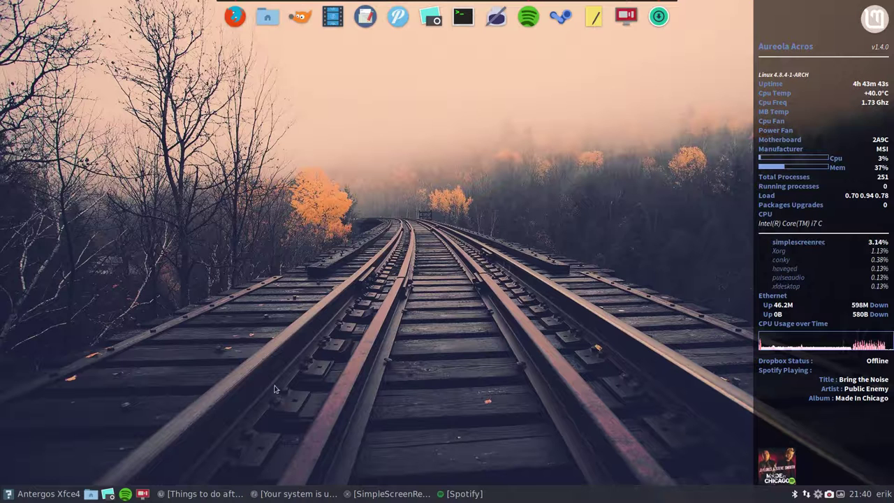
Check the current Whisker Menu and add an Applications Menu plug-in to the panel
left_click(30, 498)
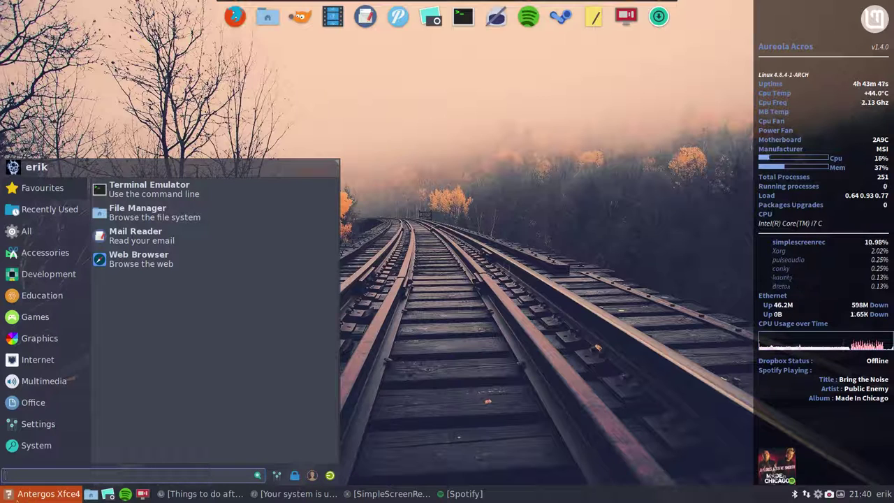
left_click(4, 495)
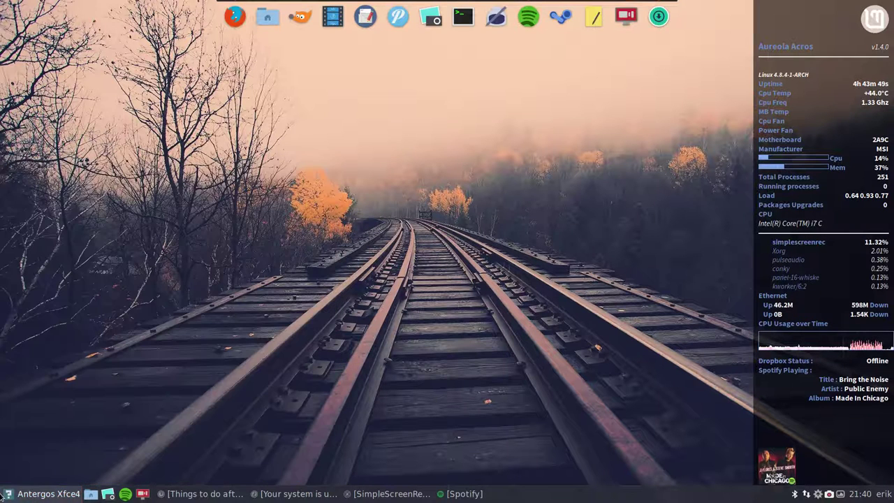
right_click(38, 496)
mouse_move(70, 488)
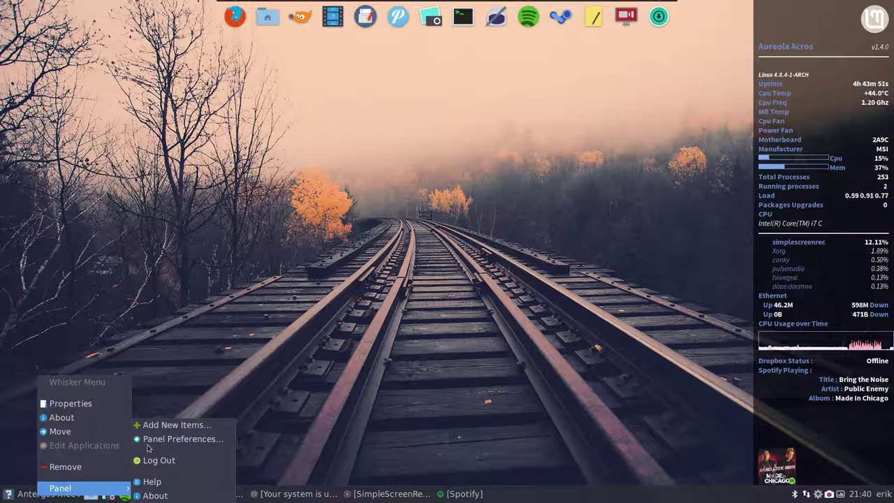
left_click(177, 426)
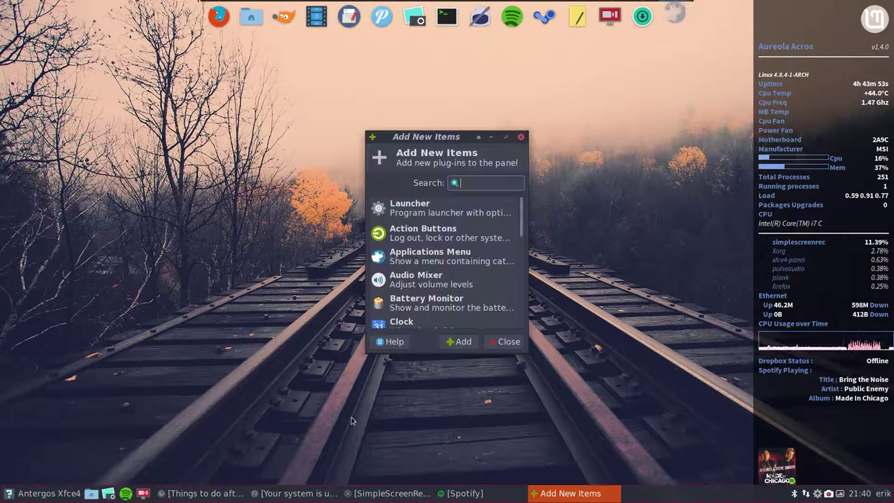
left_click_drag(434, 144, 401, 91)
left_click(399, 208)
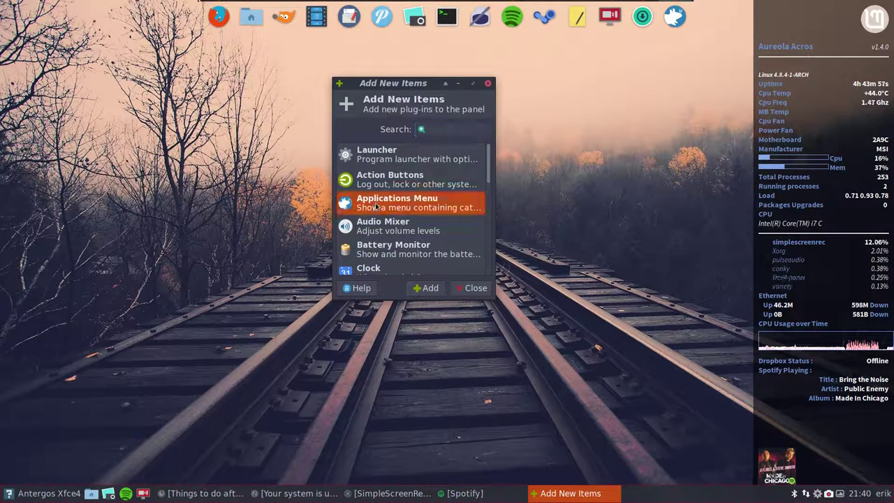
left_click(431, 289)
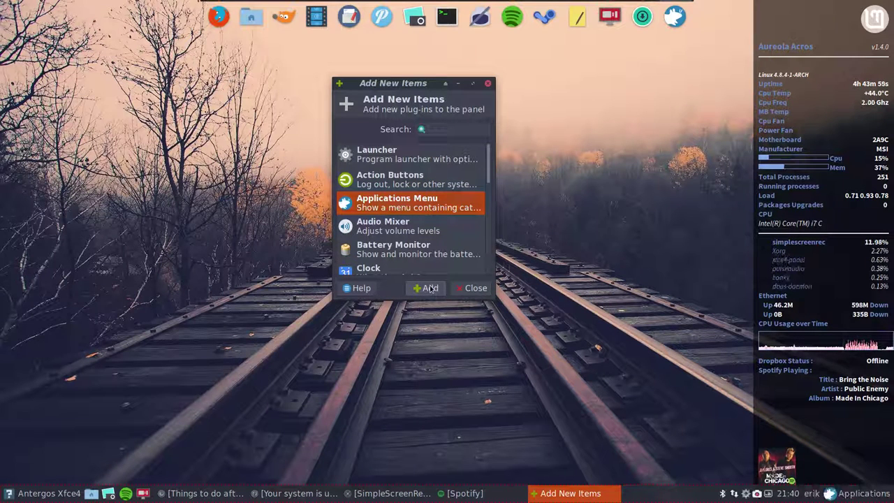
Try out the added Applications Menu, move it to the start of the panel before the Whisker Menu, and open it there
left_click(857, 495)
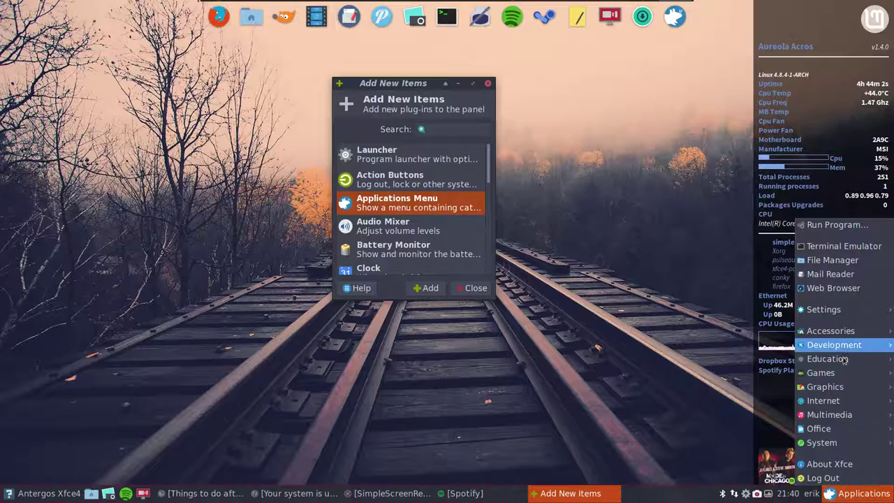
left_click(842, 495)
right_click(841, 497)
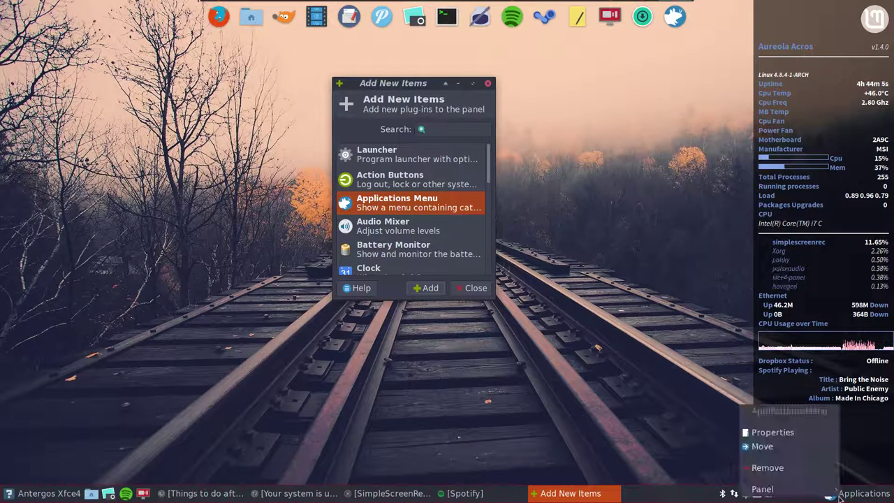
left_click(778, 447)
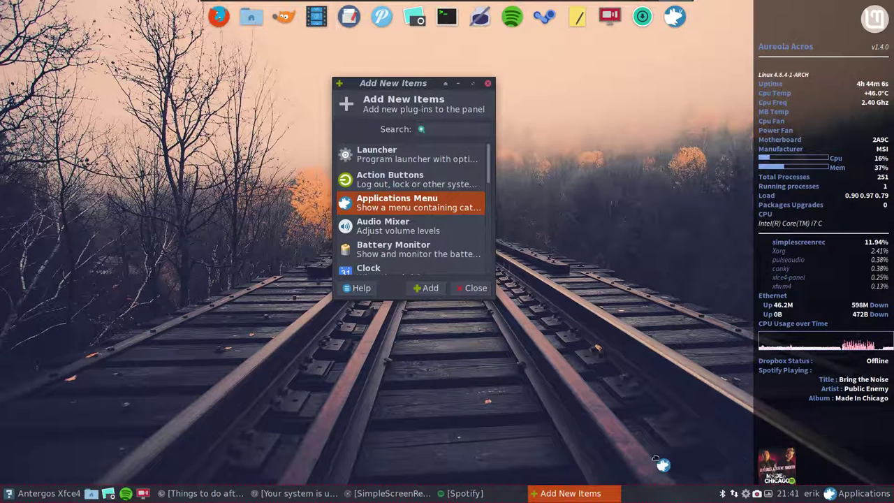
left_click(8, 495)
left_click(21, 496)
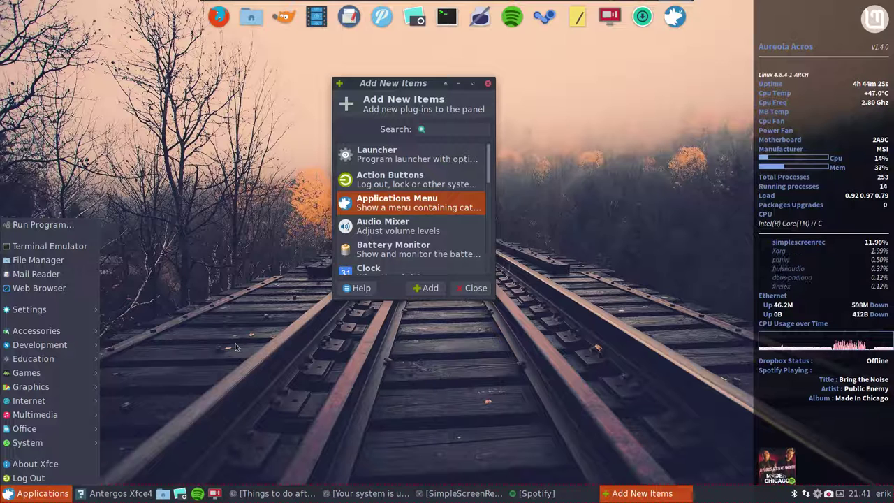
Remove the Applications Menu plug-in from the panel, confirm its removal, and check the remaining Whisker Menu
right_click(24, 493)
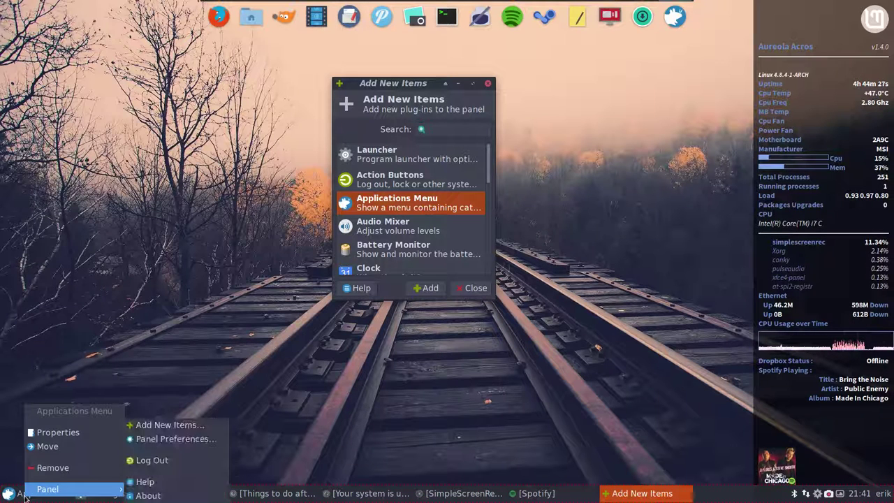
left_click(43, 475)
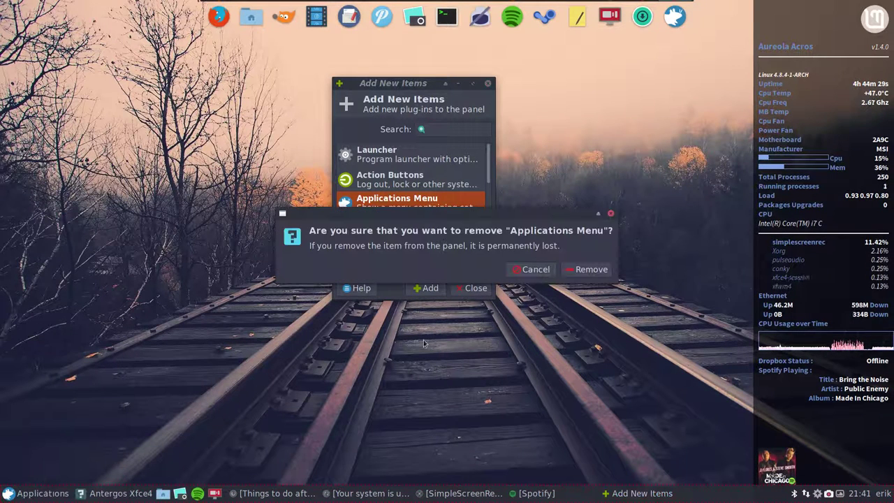
left_click(577, 274)
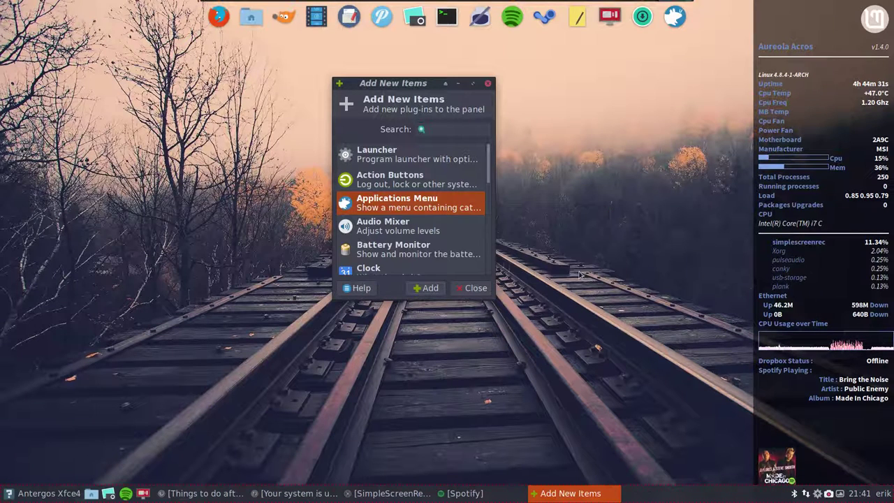
left_click(30, 498)
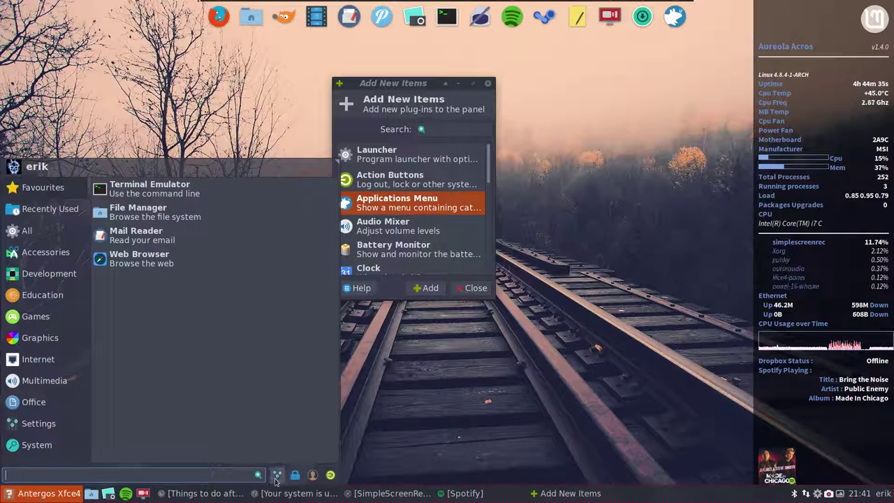
left_click(32, 494)
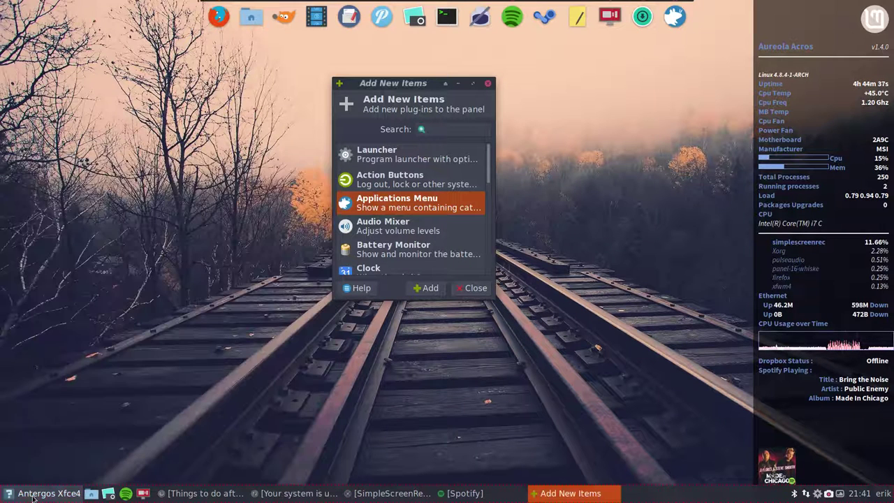
Change the Whisker Menu's panel button icon to the 8-ball-pool application icon
right_click(33, 496)
mouse_move(33, 492)
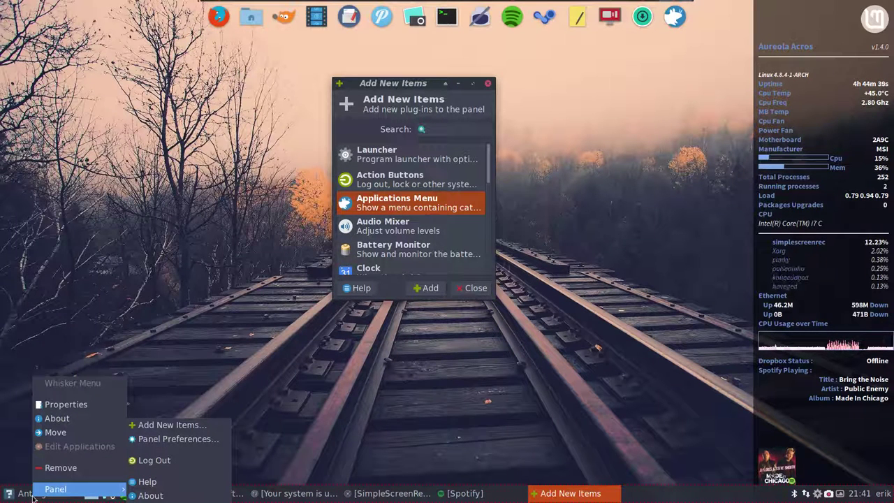
left_click(64, 404)
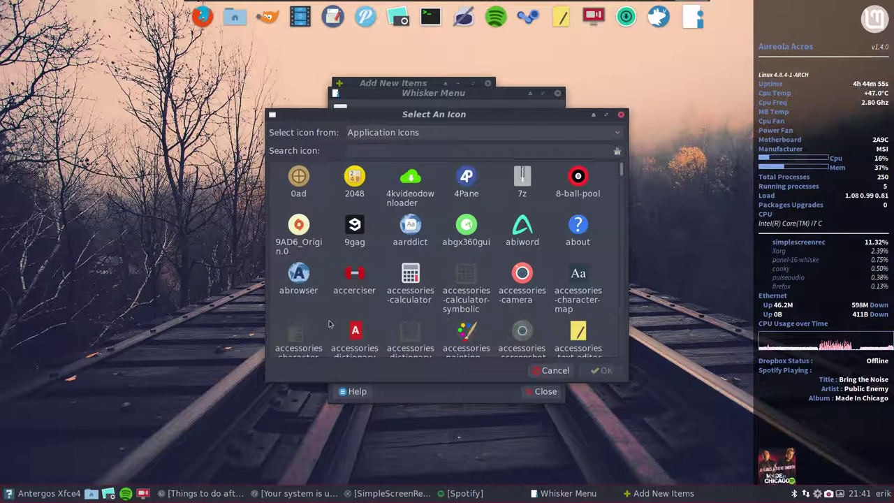
left_click(575, 183)
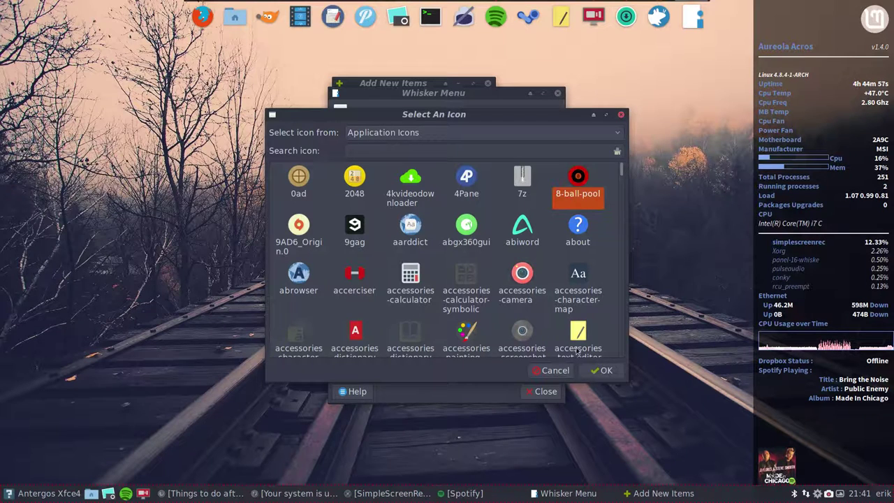
left_click(600, 370)
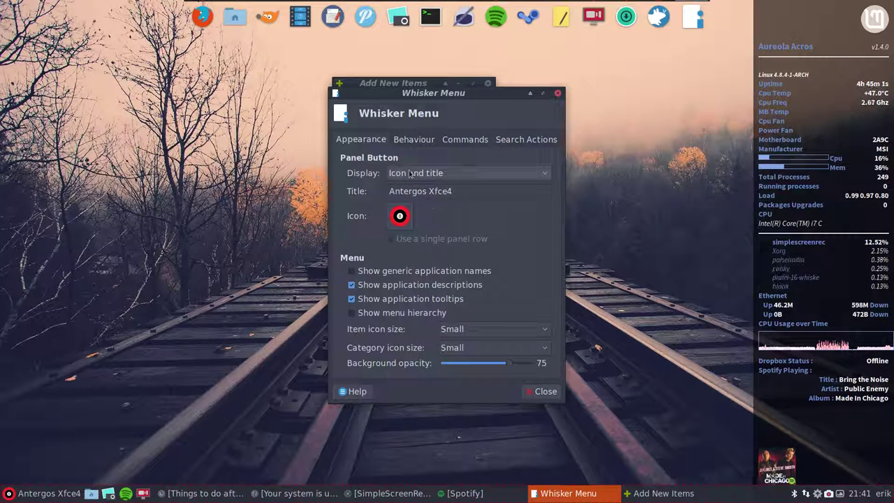
Try the Whisker Menu with "Position commands next to search entry" disabled, re-enable the option, and check the menu layout
left_click(414, 140)
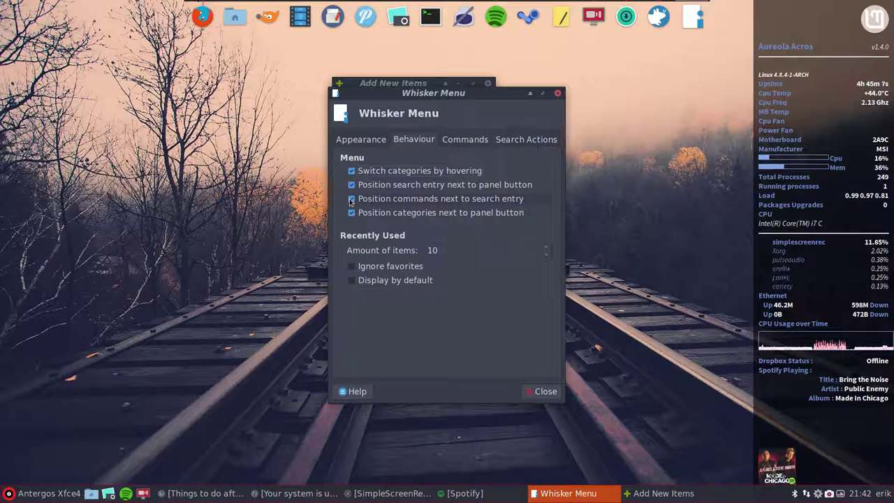
left_click(55, 496)
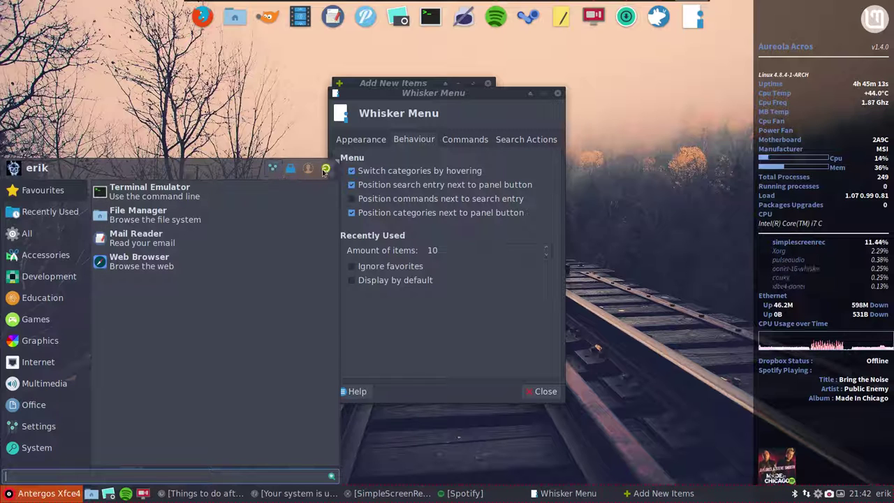
left_click(344, 202)
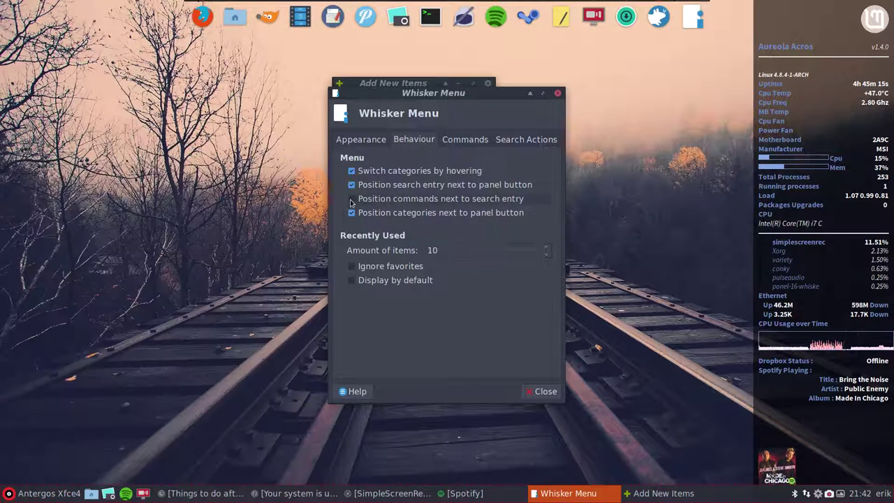
left_click(44, 494)
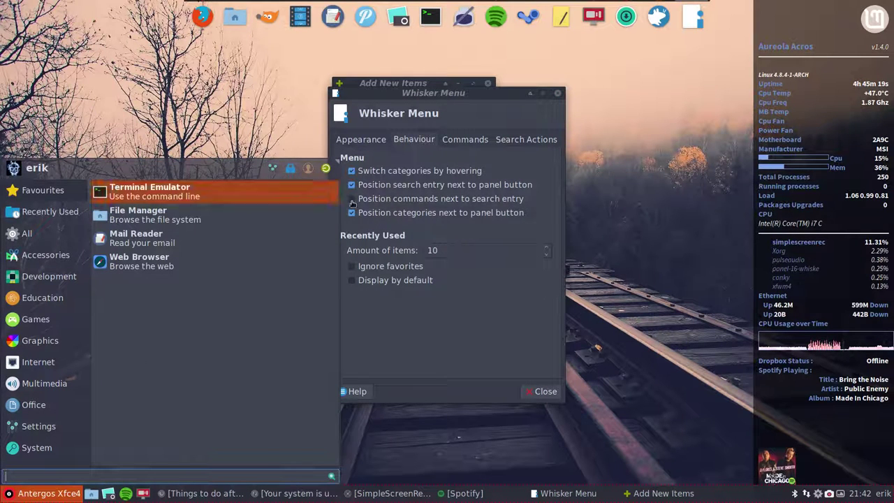
left_click(395, 202)
left_click(363, 201)
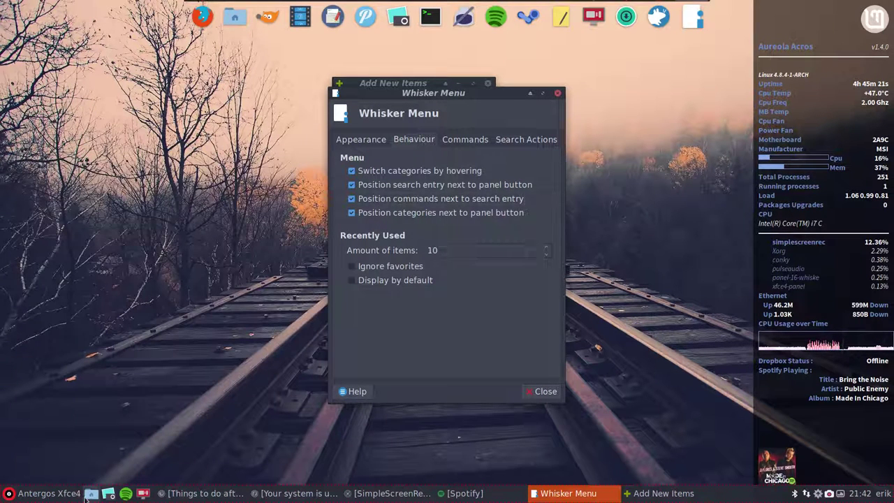
left_click(49, 496)
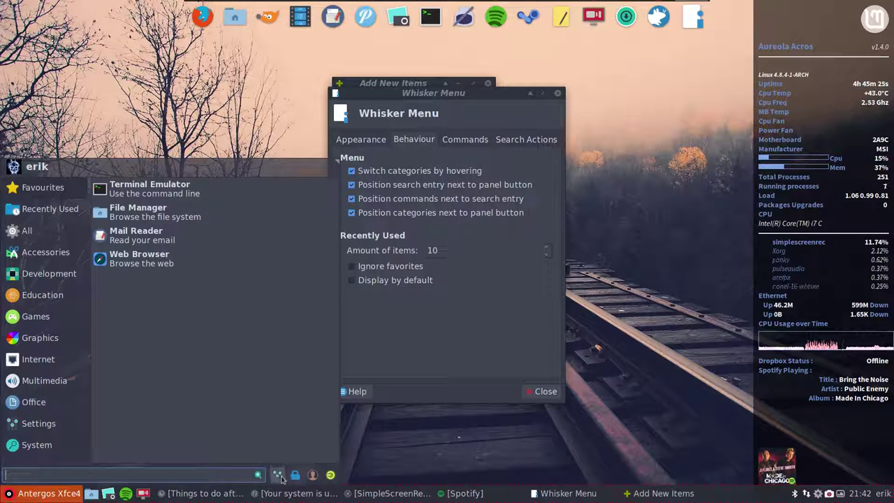
Try the Whisker Menu with "Position categories next to panel button" disabled, re-enable the option, and check the menu again
left_click(353, 217)
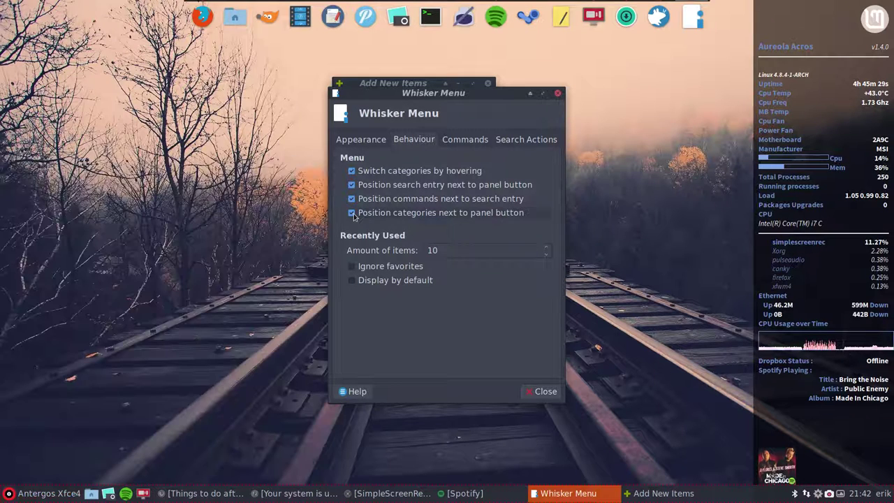
left_click(354, 217)
left_click(57, 493)
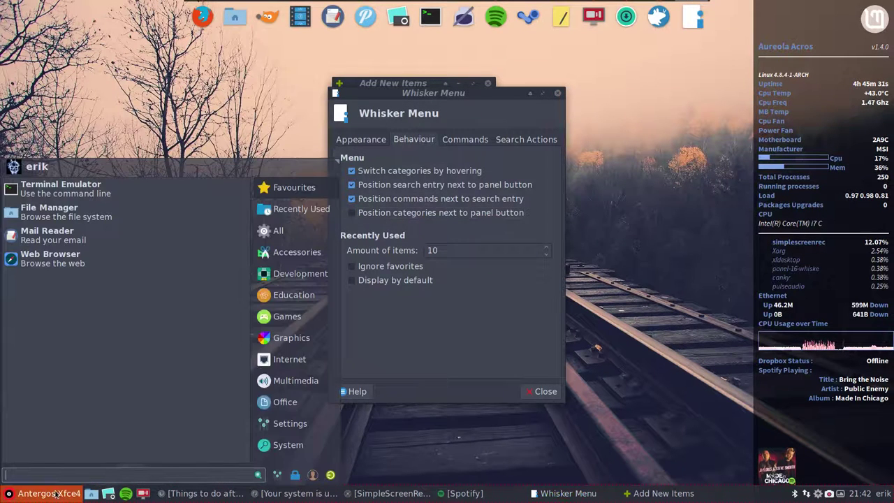
left_click(354, 217)
left_click(353, 216)
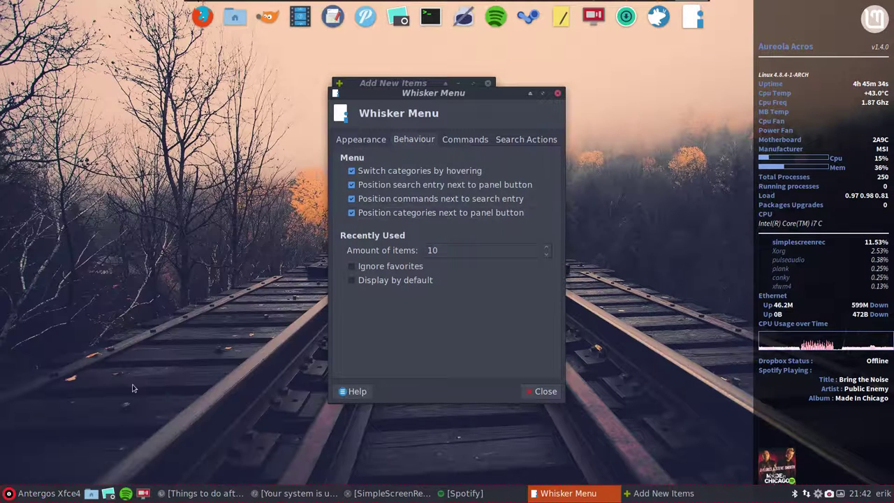
left_click(49, 494)
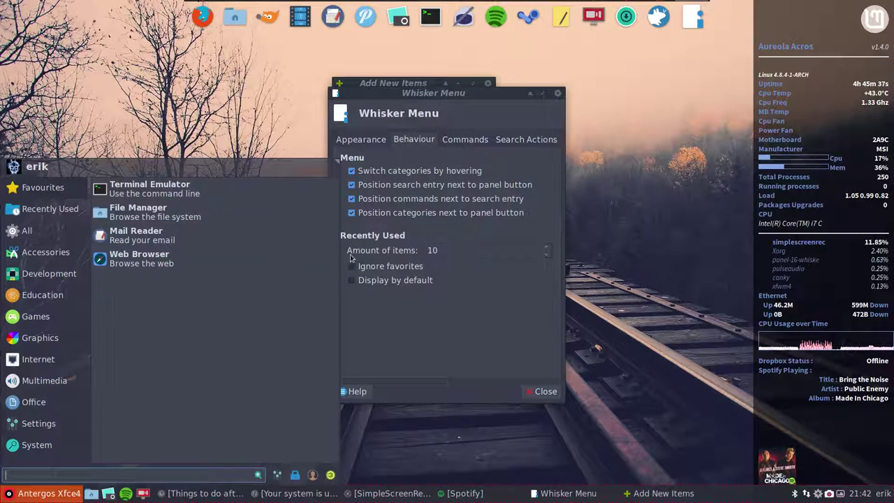
left_click(458, 326)
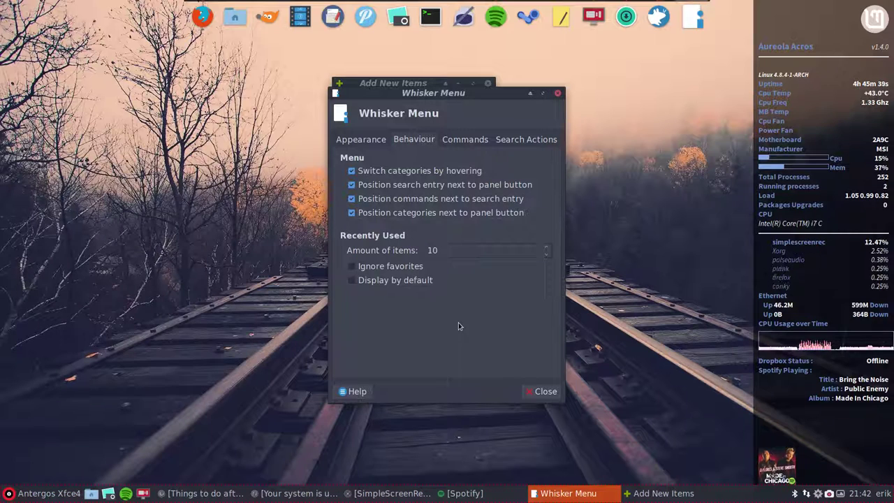
View the Whisker Menu's command and search action settings, and close its properties
left_click(464, 141)
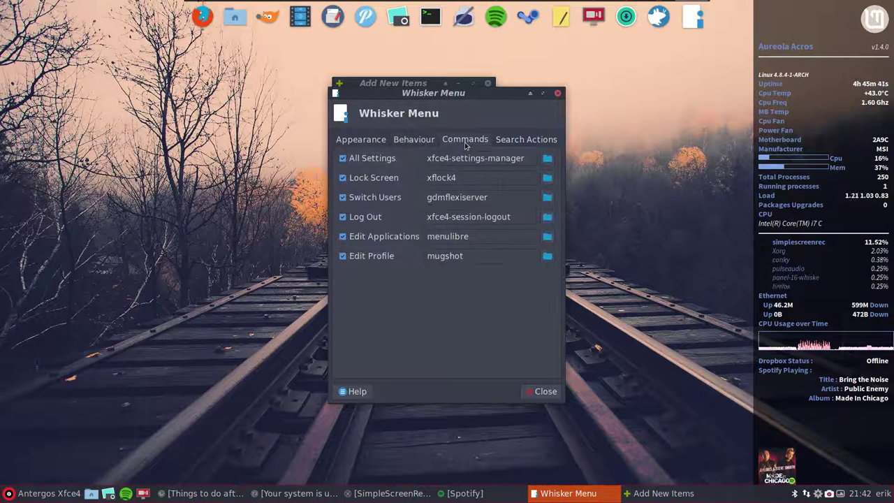
left_click(528, 142)
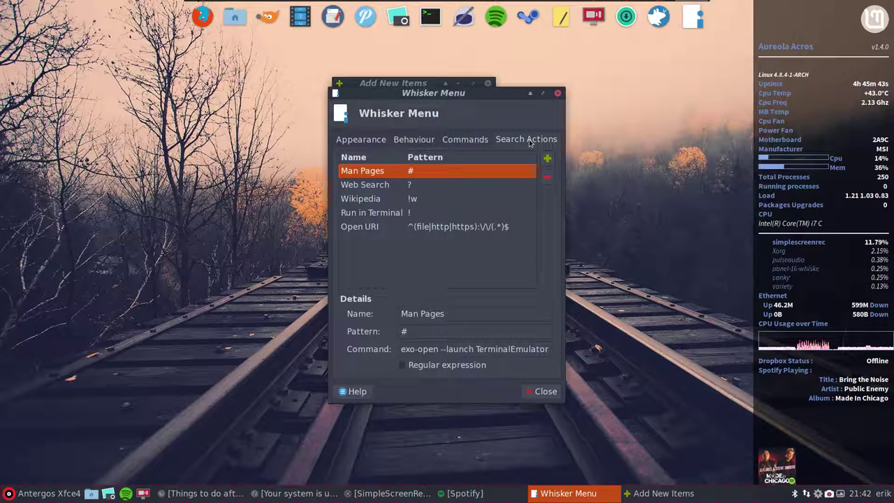
left_click(558, 93)
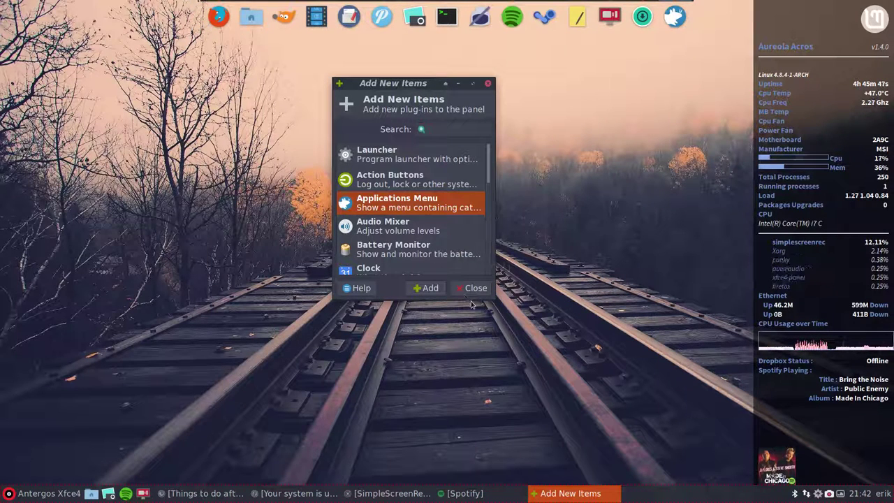
Enlarge the Add New Items window, look through the available panel plug-ins, and close it without adding any
left_click_drag(472, 301, 456, 481)
left_click(399, 400)
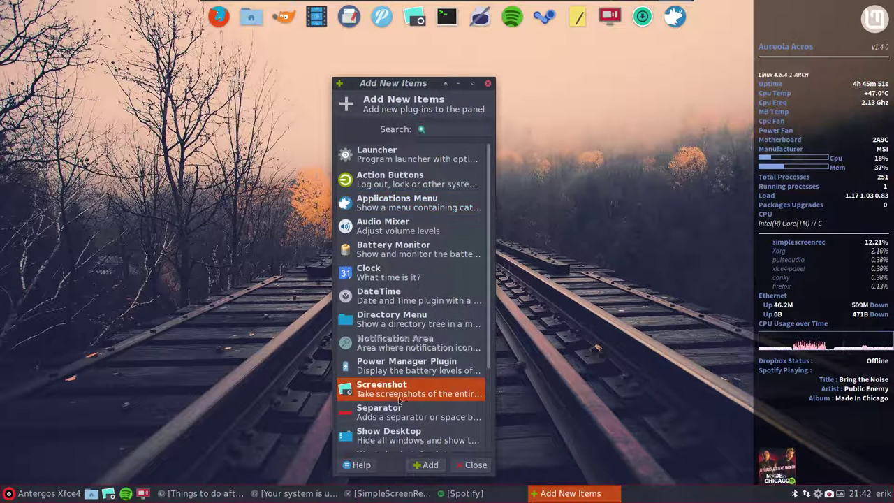
scroll(413, 408, "down", 3)
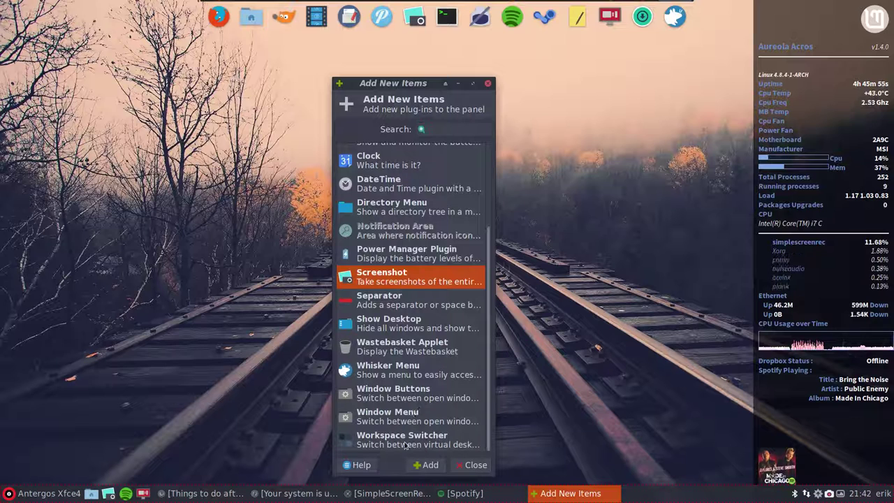
scroll(405, 321, "up", 4)
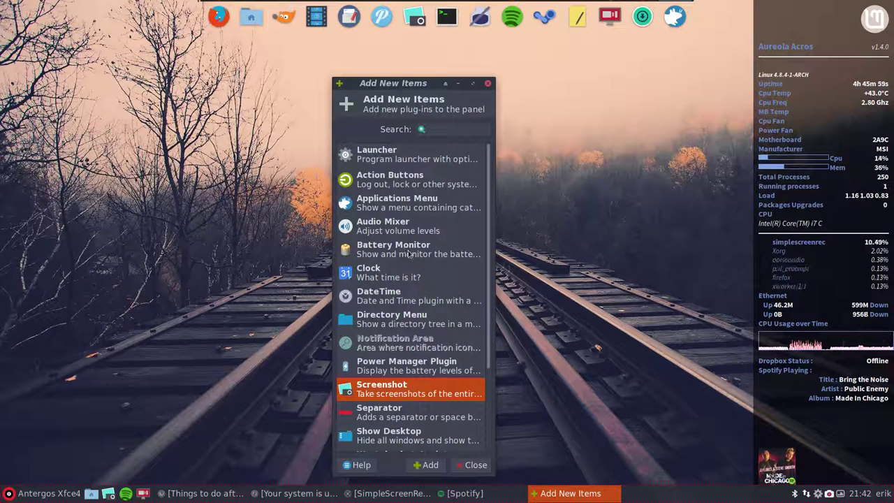
left_click(488, 84)
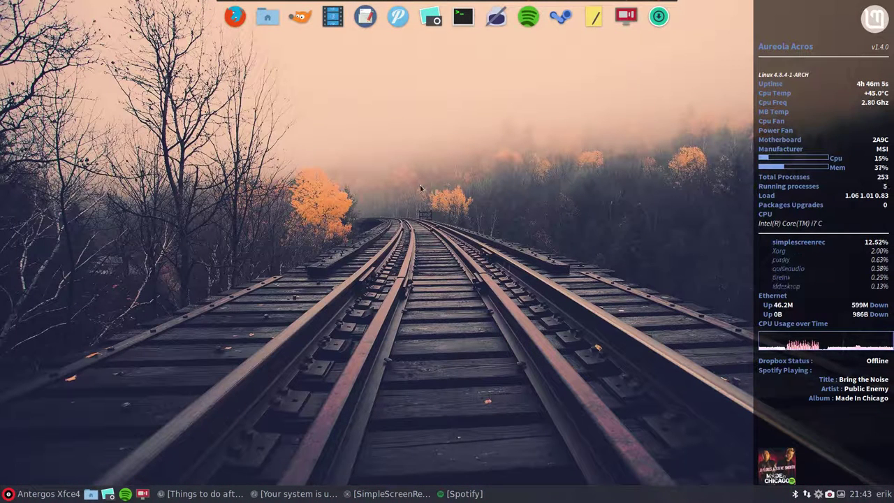
Switch to the Antergos XFCE4 article in Firefox, return to its beginning, and highlight "Antergos XFCE4" in the title
left_click(210, 499)
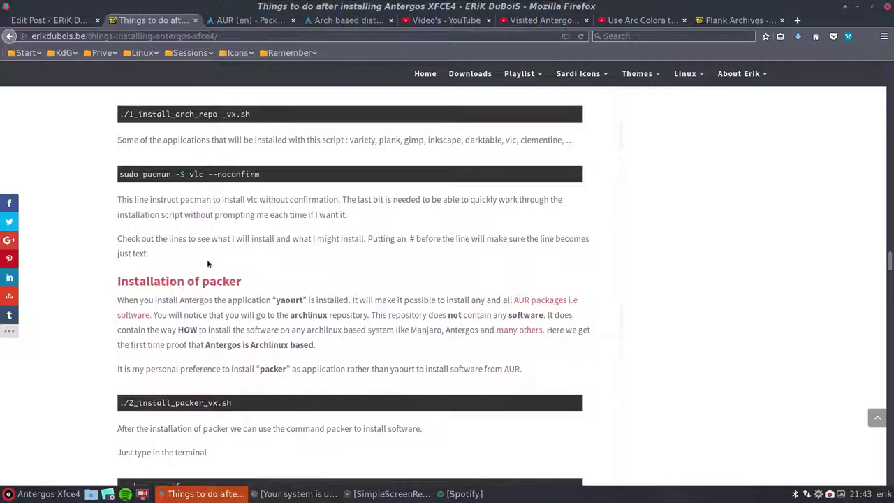
scroll(175, 266, "up", 3)
scroll(111, 288, "up", 20)
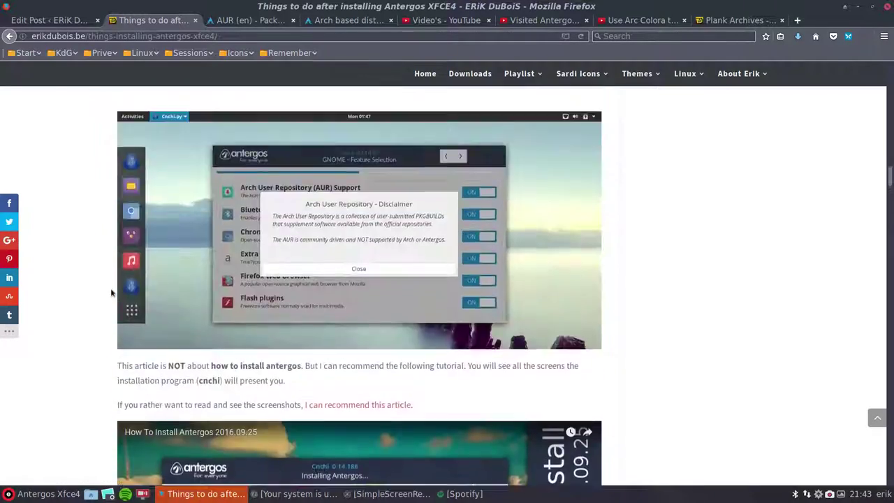
scroll(110, 287, "up", 20)
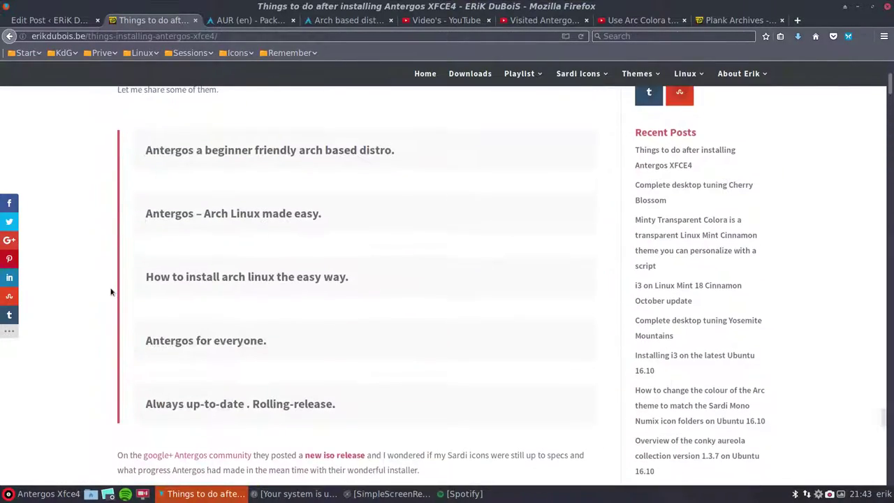
scroll(115, 261, "up", 3)
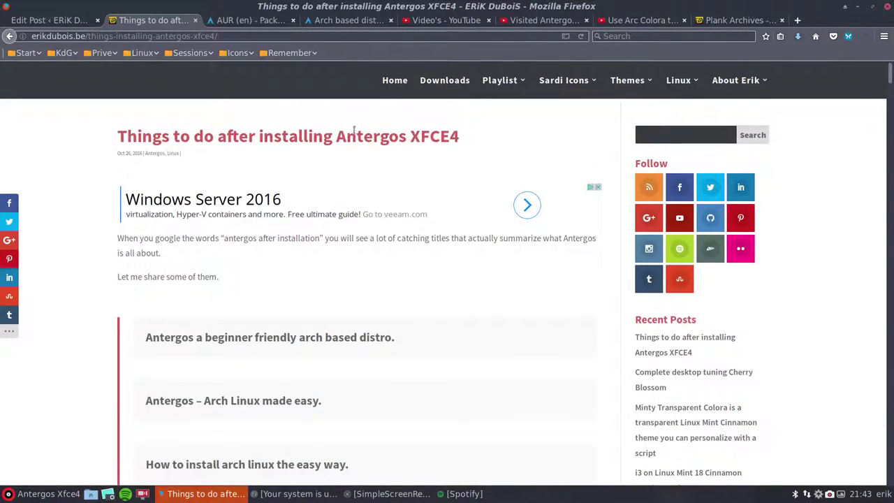
left_click_drag(336, 135, 467, 148)
Review the article from the introduction and gallery through installation, updating, packer, Bluetooth headset and Plank themes to the Arc Colora project
scroll(326, 252, "down", 10)
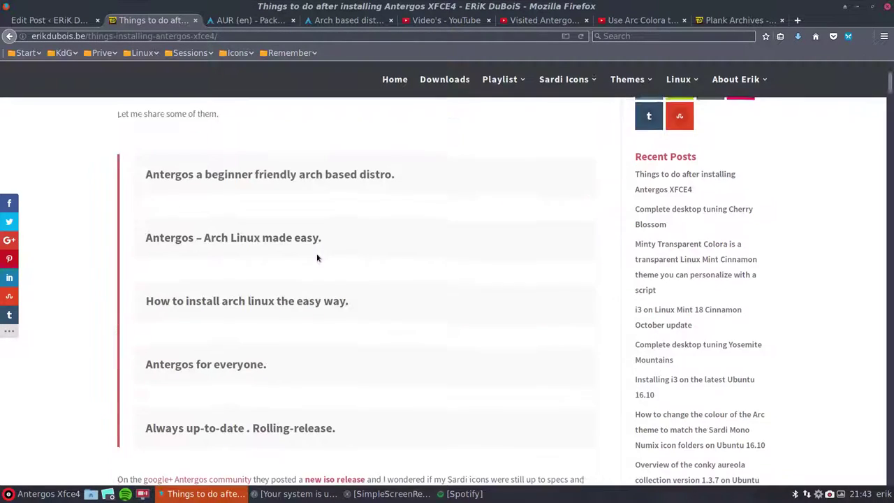
scroll(167, 254, "down", 4)
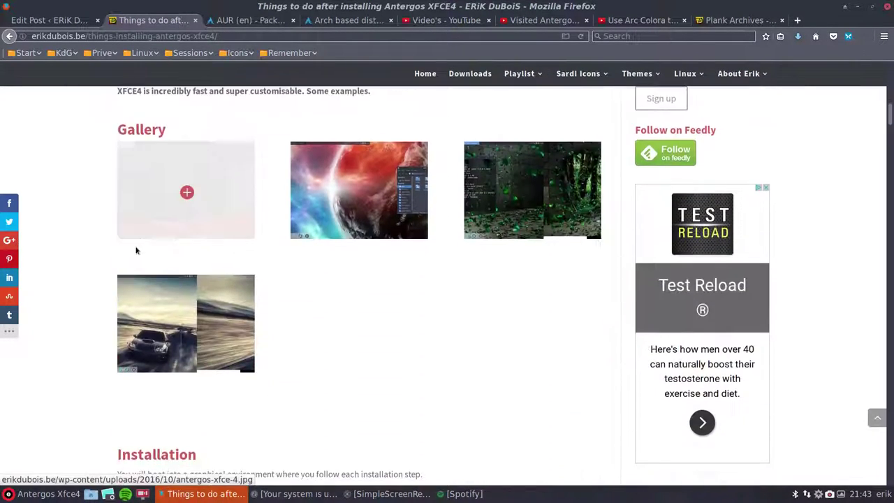
scroll(223, 193, "up", 1)
scroll(335, 312, "down", 3)
scroll(238, 298, "down", 20)
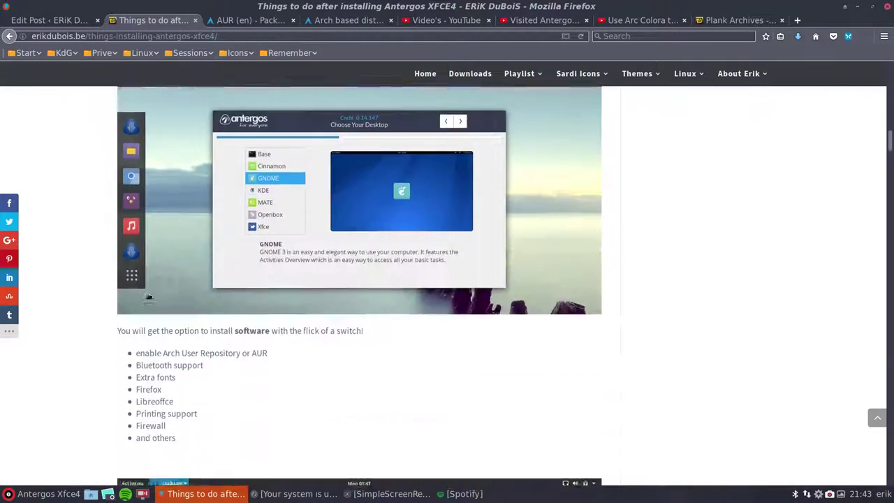
scroll(111, 310, "down", 15)
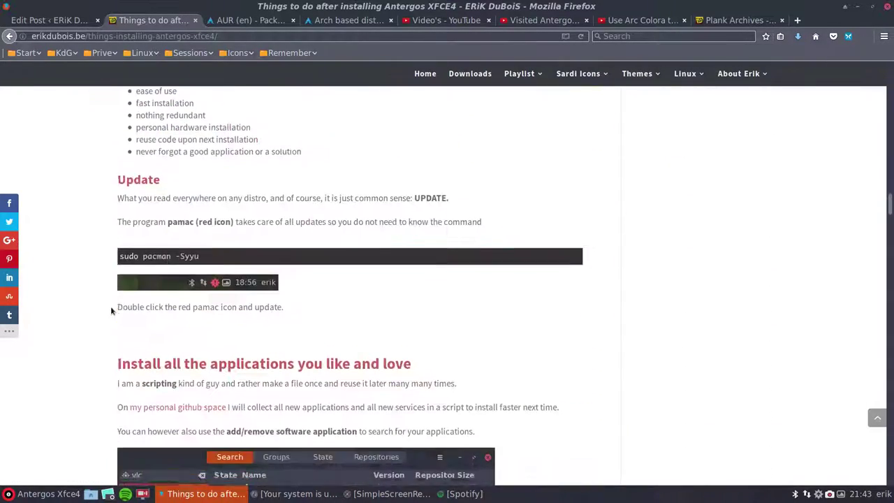
scroll(111, 310, "down", 14)
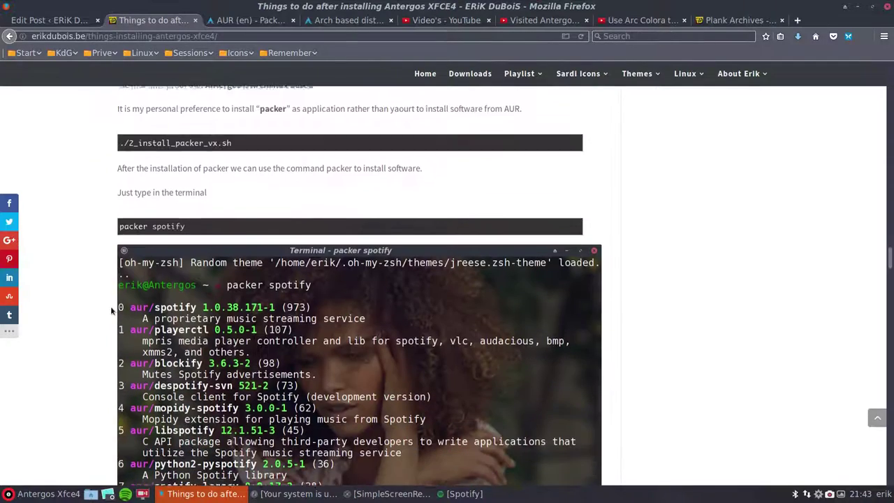
scroll(110, 310, "down", 15)
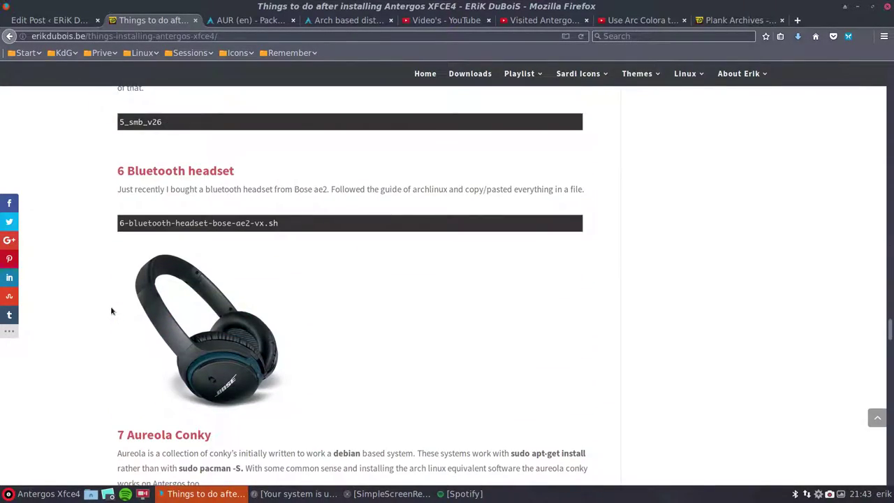
scroll(110, 311, "down", 12)
scroll(110, 311, "down", 8)
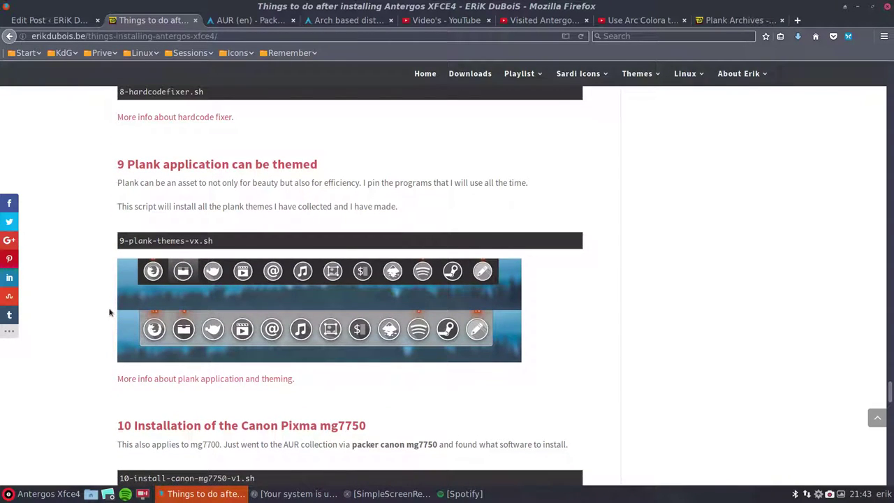
scroll(110, 311, "down", 8)
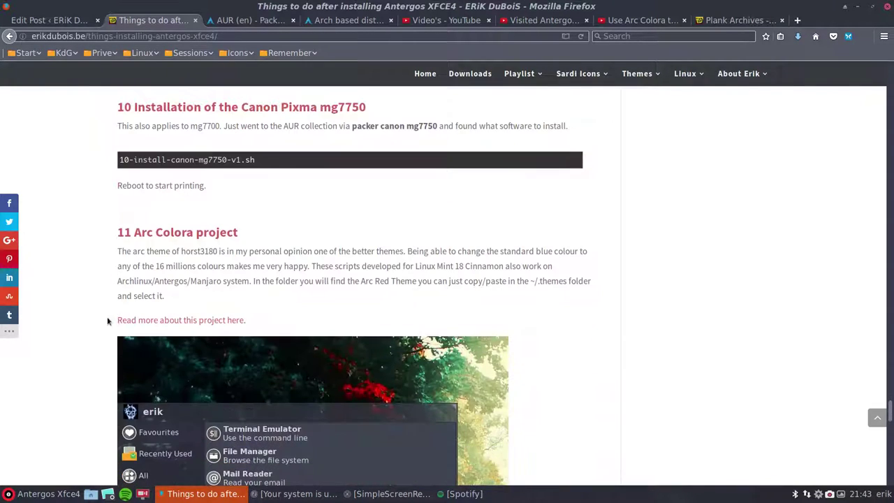
Go back through the article to the installer's "Choose Your Desktop" screenshot, and open the screen recorder's recording options
mouse_move(580, 73)
scroll(549, 320, "up", 15)
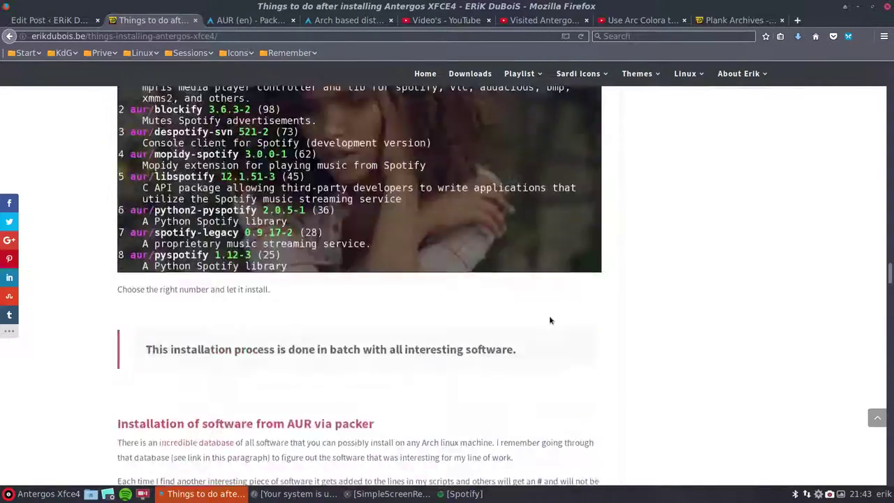
scroll(549, 320, "up", 15)
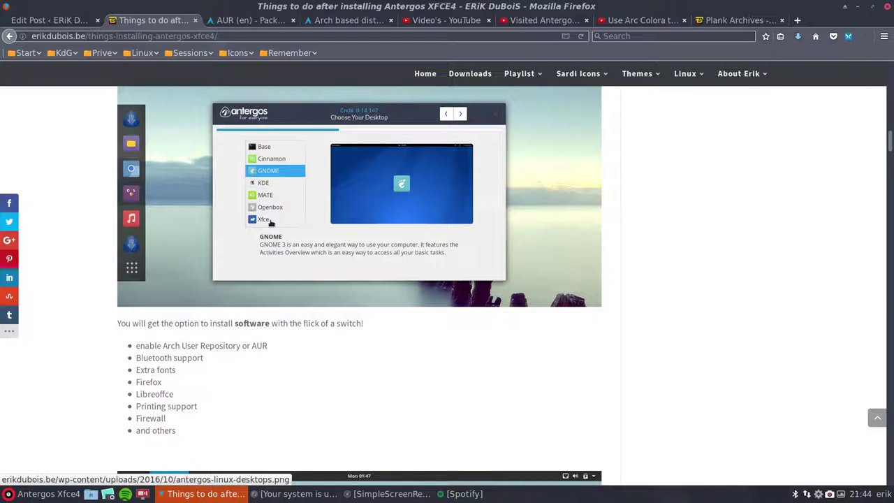
right_click(830, 494)
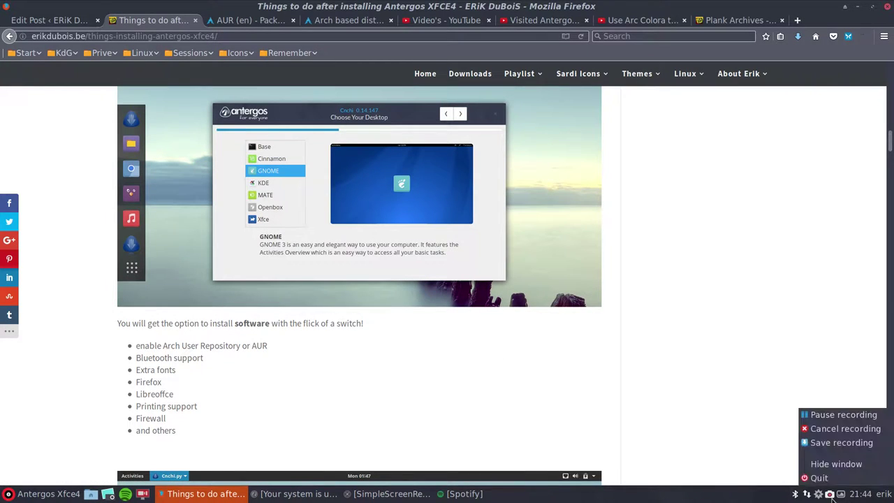